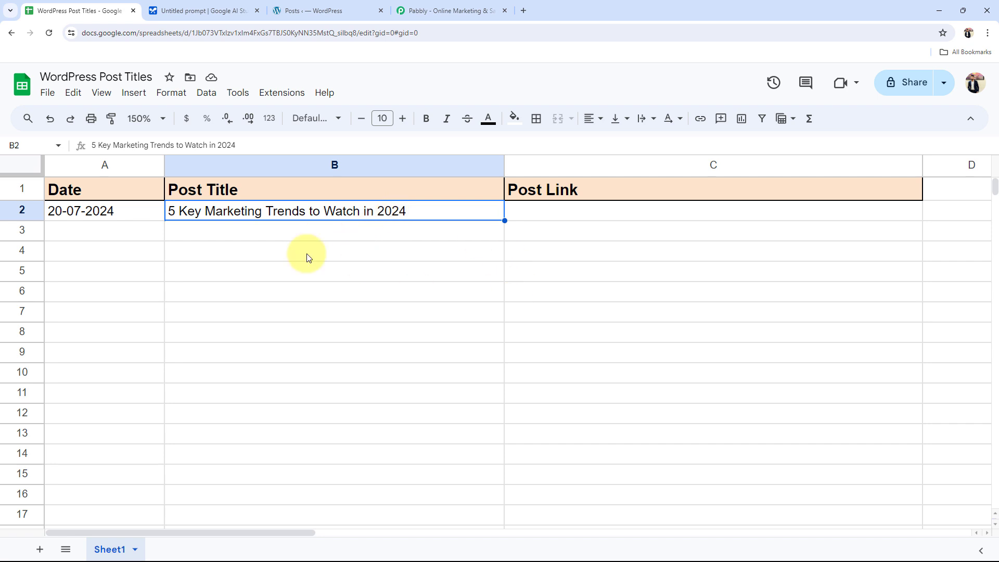
Step: Review the Google AI Studio prompt page, the WordPress Posts page and the WordPress Post Titles spreadsheet
{"action": "left_click", "coordinate": [219, 4]}
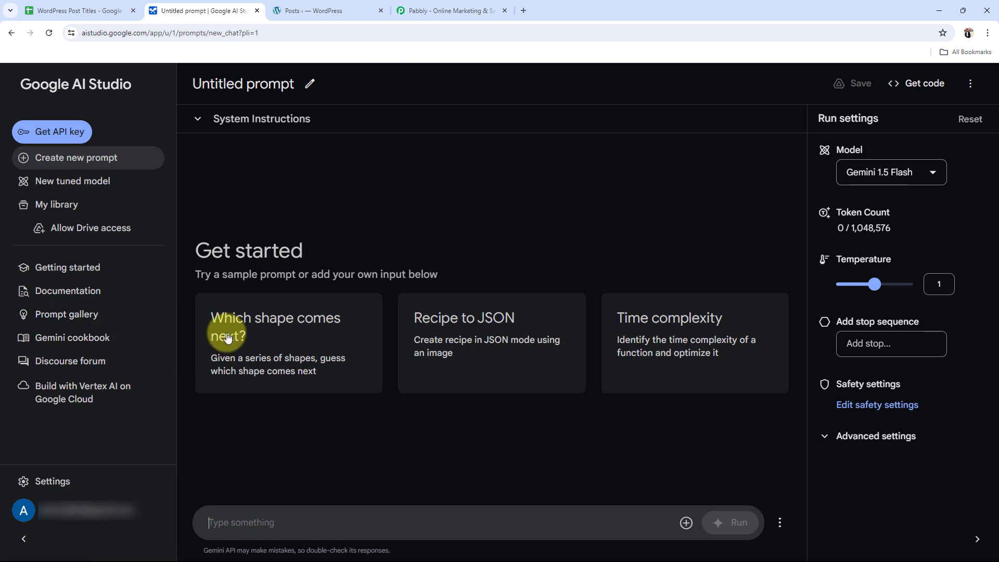
{"action": "left_click", "coordinate": [336, 9]}
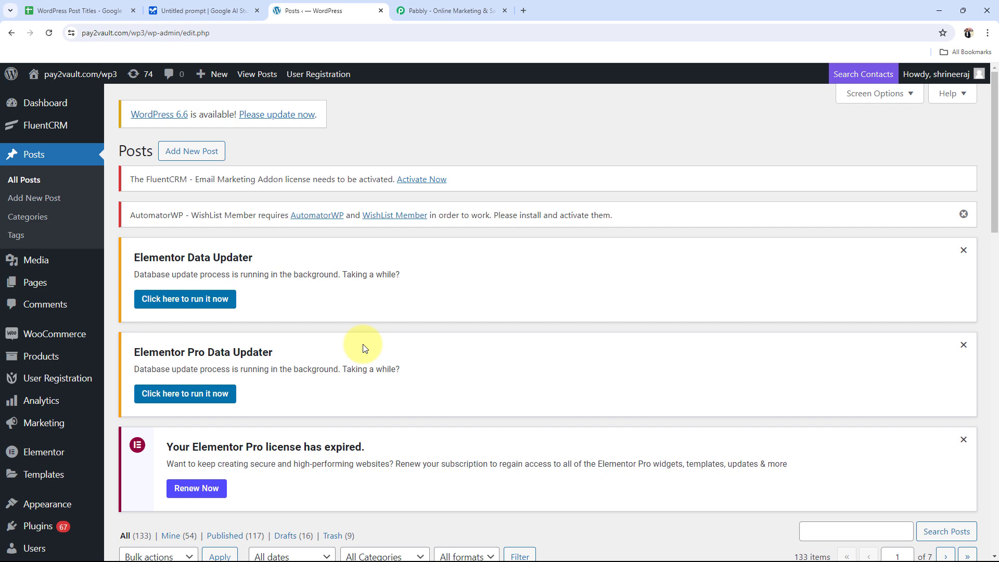
{"action": "left_click", "coordinate": [203, 10]}
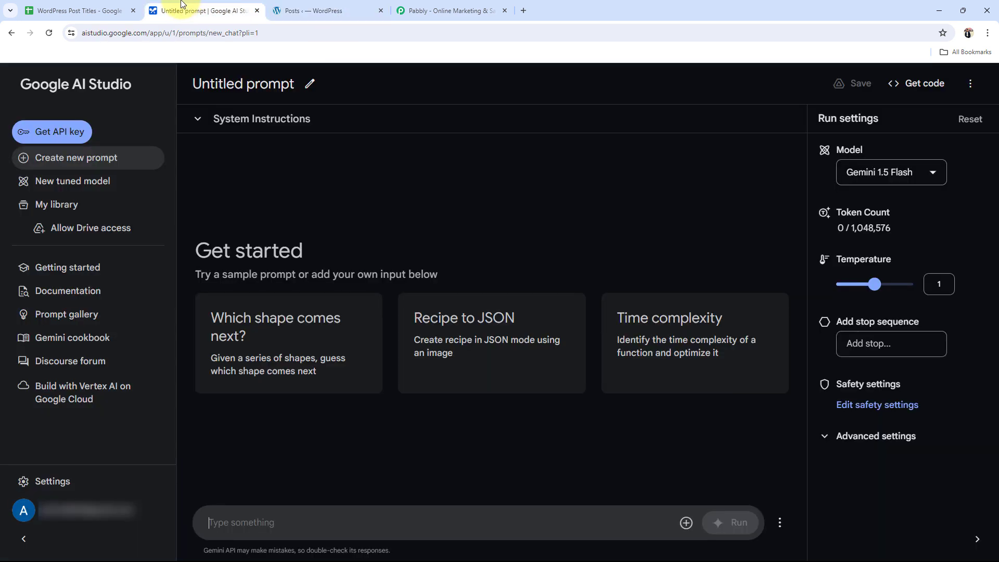
{"action": "left_click", "coordinate": [78, 10]}
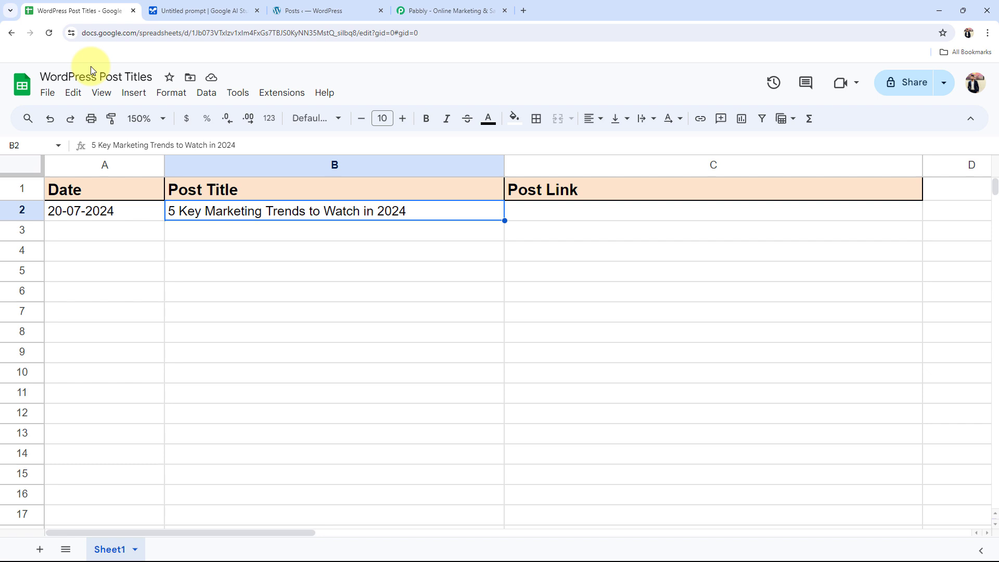
{"action": "left_click", "coordinate": [247, 313]}
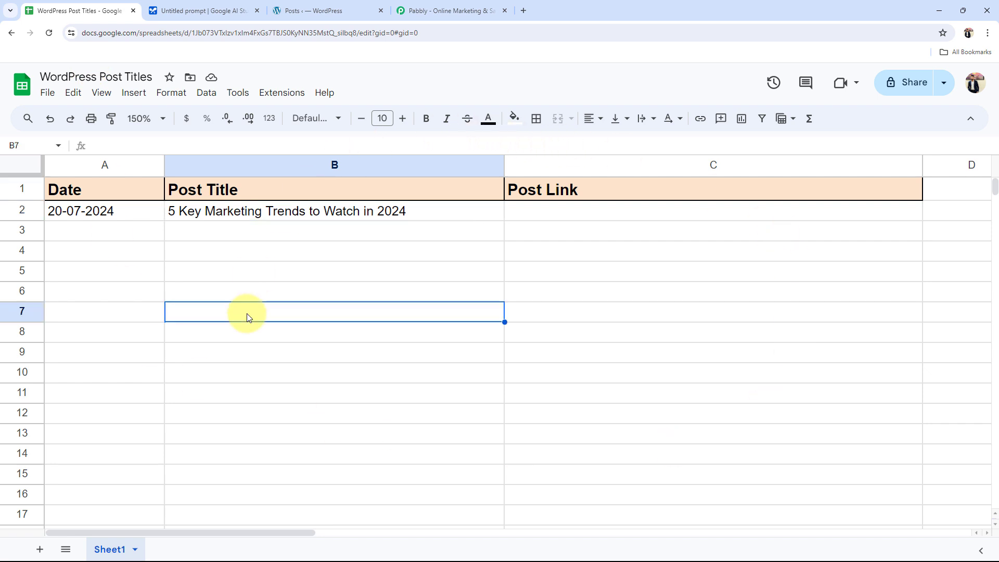
Step: Switch to the Pabbly website, sign in and access the Pabbly Connect application
{"action": "left_click", "coordinate": [430, 10]}
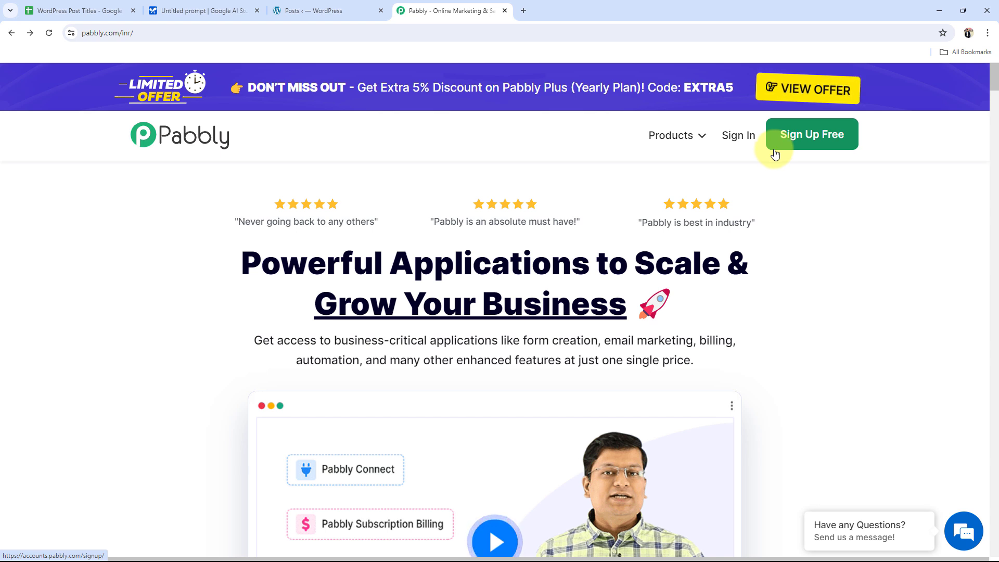
{"action": "left_click", "coordinate": [720, 133]}
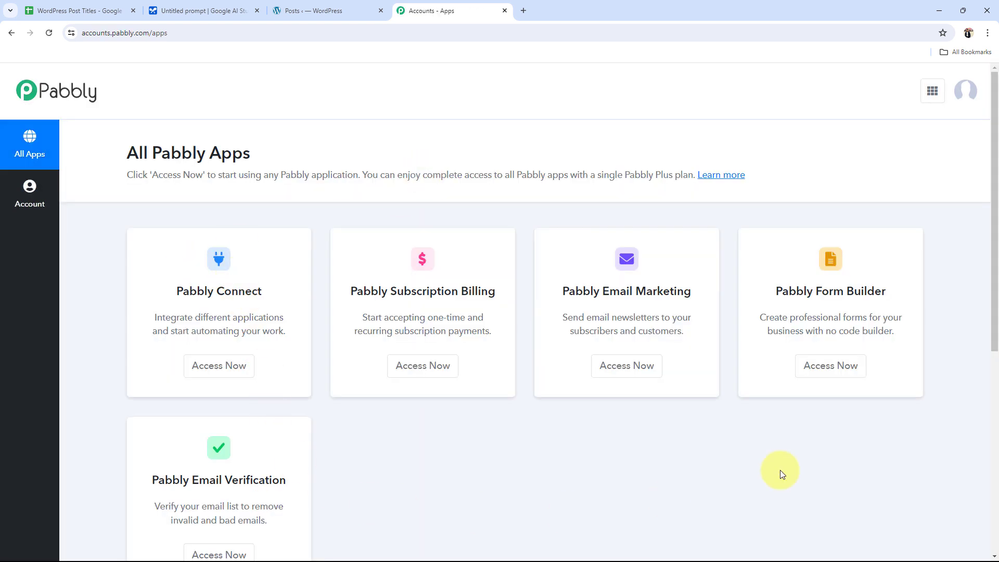
{"action": "scroll", "coordinate": [457, 482], "scroll_direction": "down", "scroll_amount": 2}
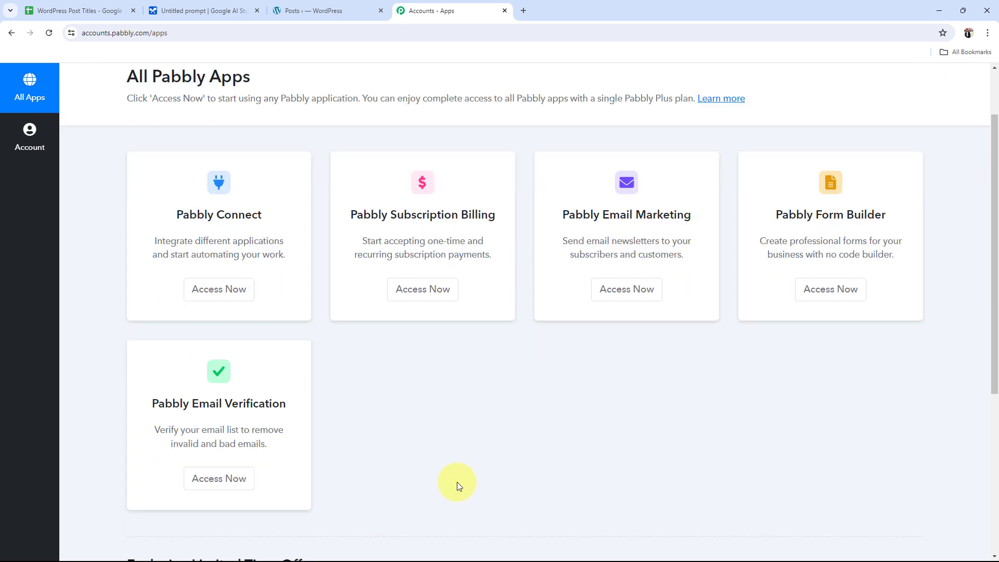
{"action": "scroll", "coordinate": [457, 482], "scroll_direction": "up", "scroll_amount": 2}
{"action": "left_click_drag", "start_coordinate": [174, 291], "coordinate": [316, 283]}
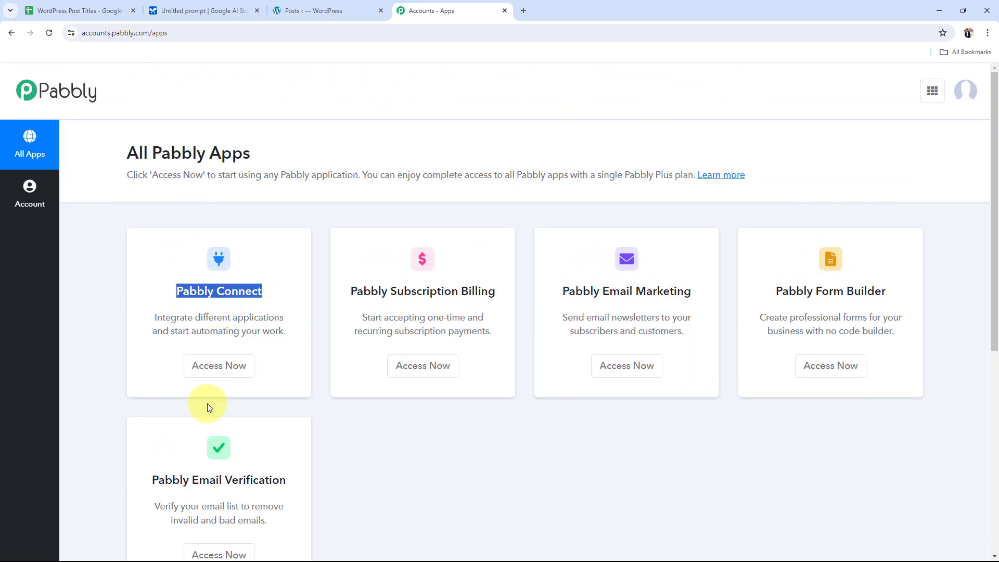
{"action": "left_click", "coordinate": [222, 373]}
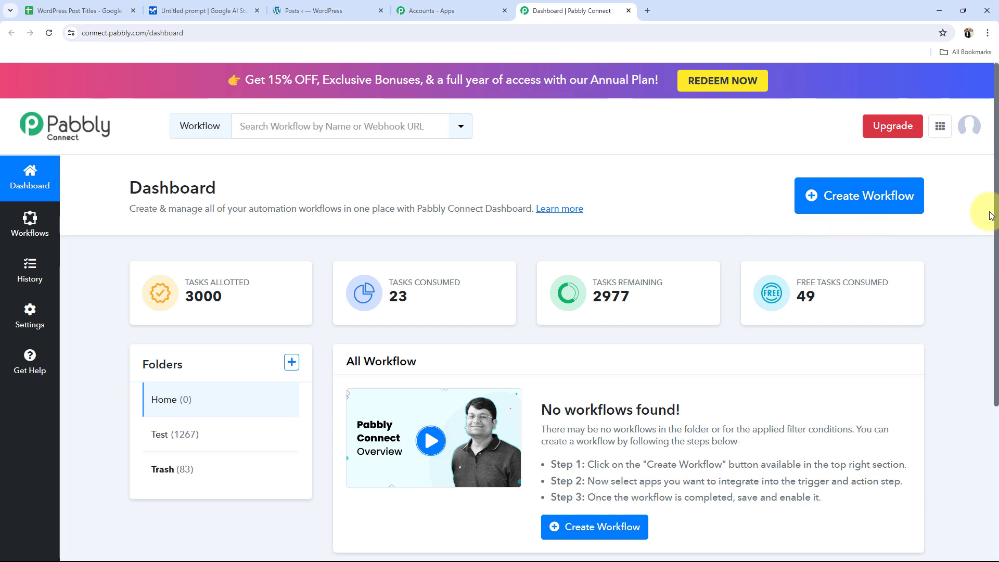
Step: Create a workflow named "Generate WordPress Posts using Google Gemini" in the Home folder
{"action": "left_click", "coordinate": [809, 196]}
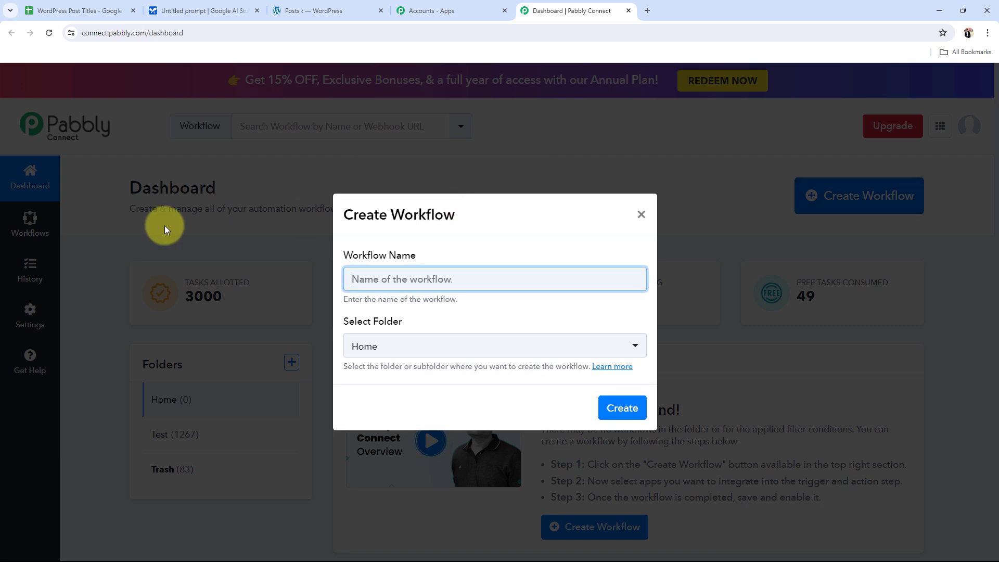
{"action": "type", "text": "Generate WordPress Posts using Google Gemini"}
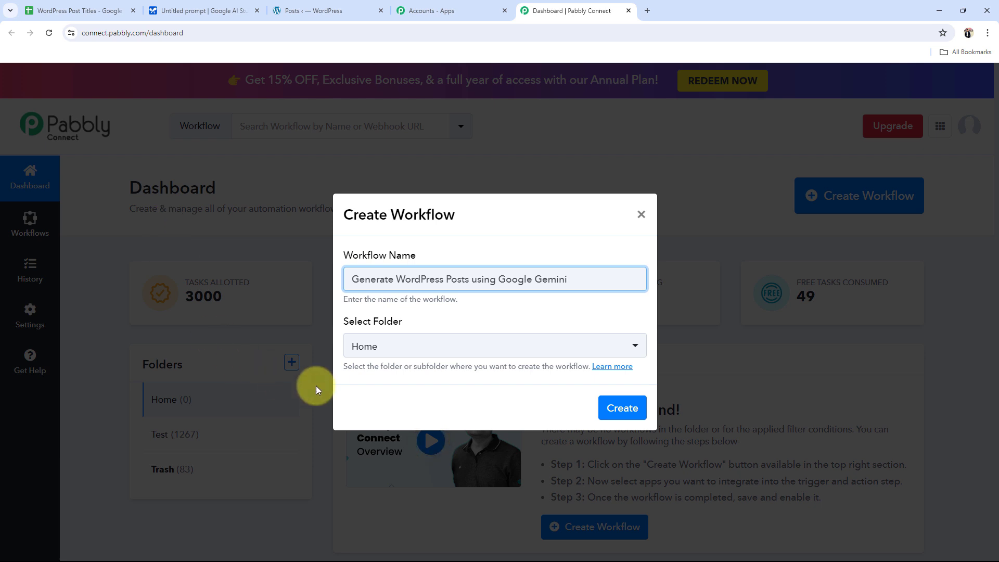
{"action": "left_click", "coordinate": [364, 345]}
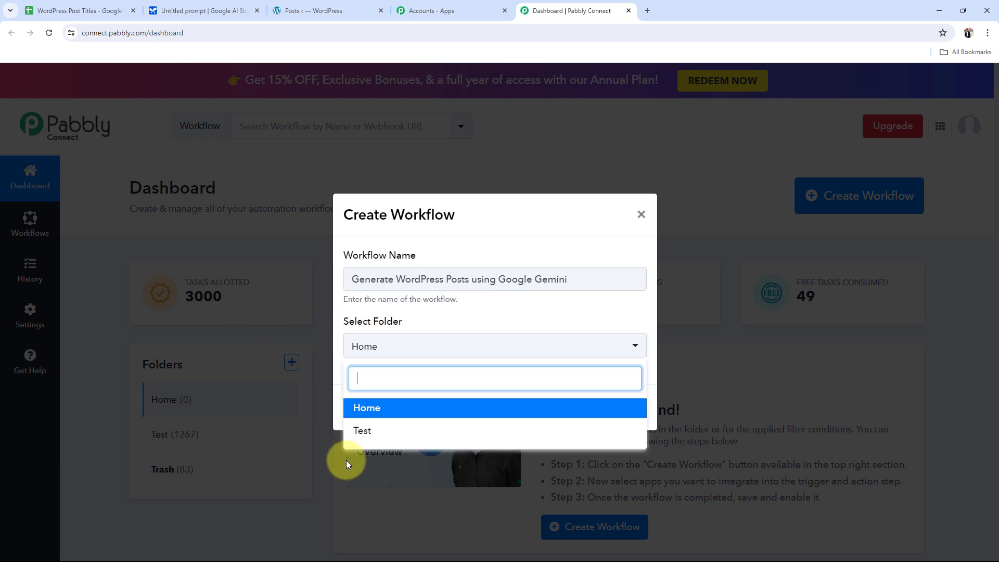
{"action": "left_click", "coordinate": [387, 411]}
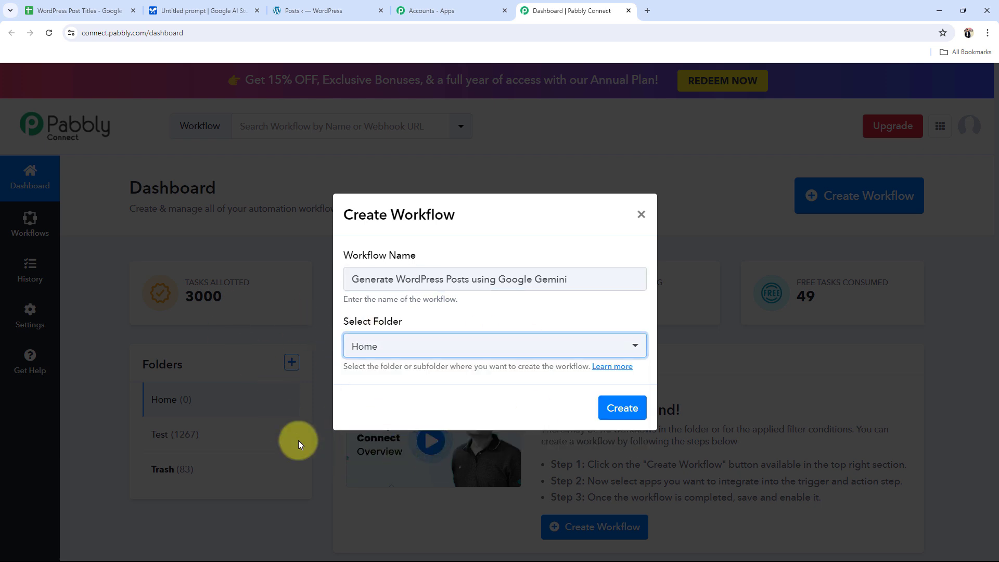
{"action": "left_click", "coordinate": [620, 408]}
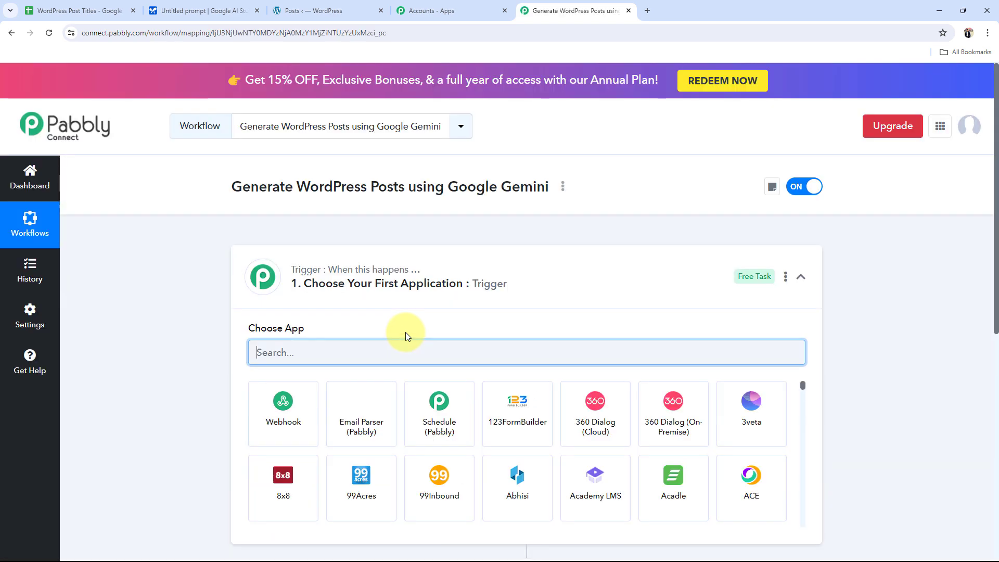
Step: Examine the workflow's trigger and action outline, the date and post title row in the Google Sheets spreadsheet, and the WordPress Posts page
{"action": "left_click", "coordinate": [513, 284]}
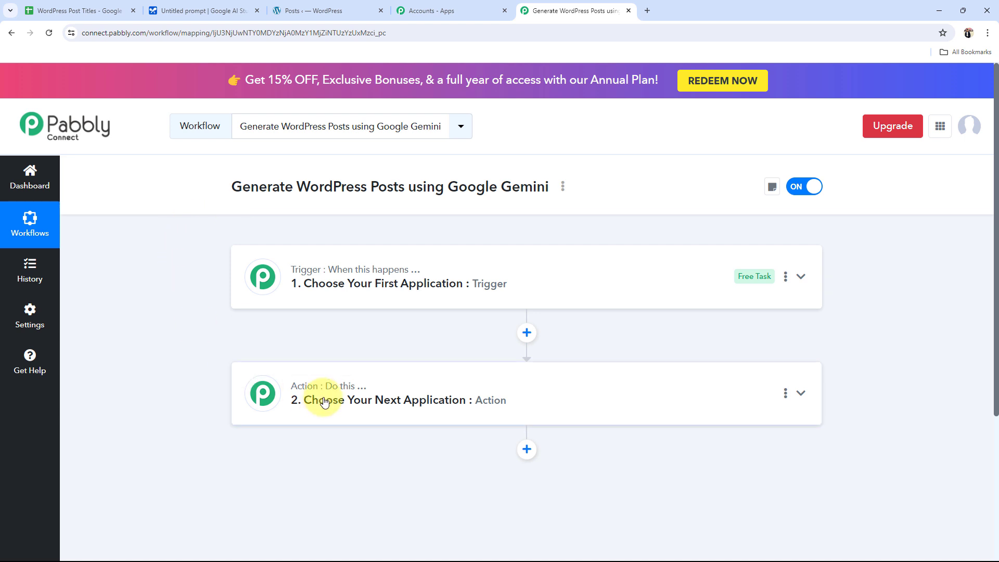
{"action": "mouse_move", "coordinate": [400, 272]}
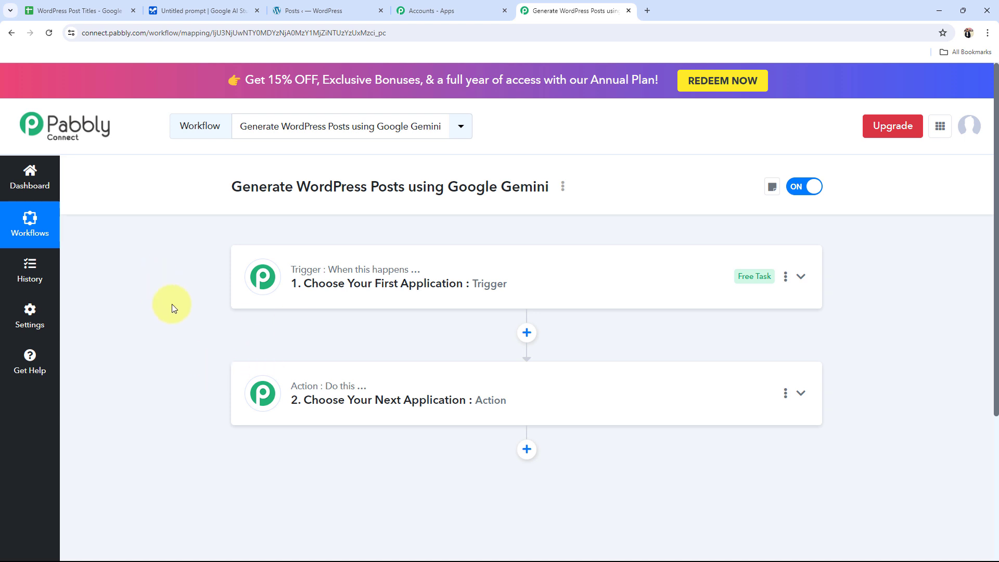
{"action": "left_click", "coordinate": [82, 6]}
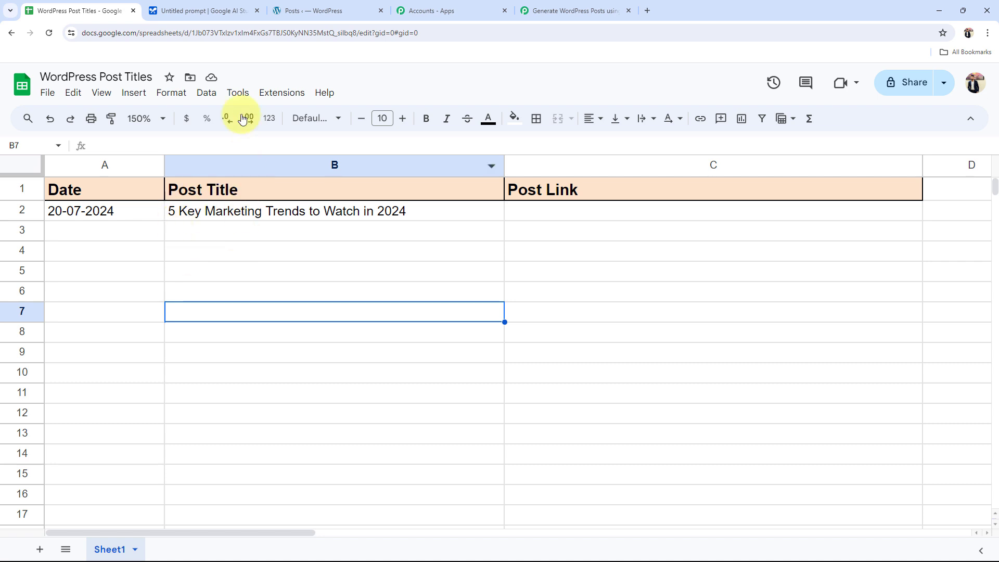
{"action": "left_click", "coordinate": [232, 213]}
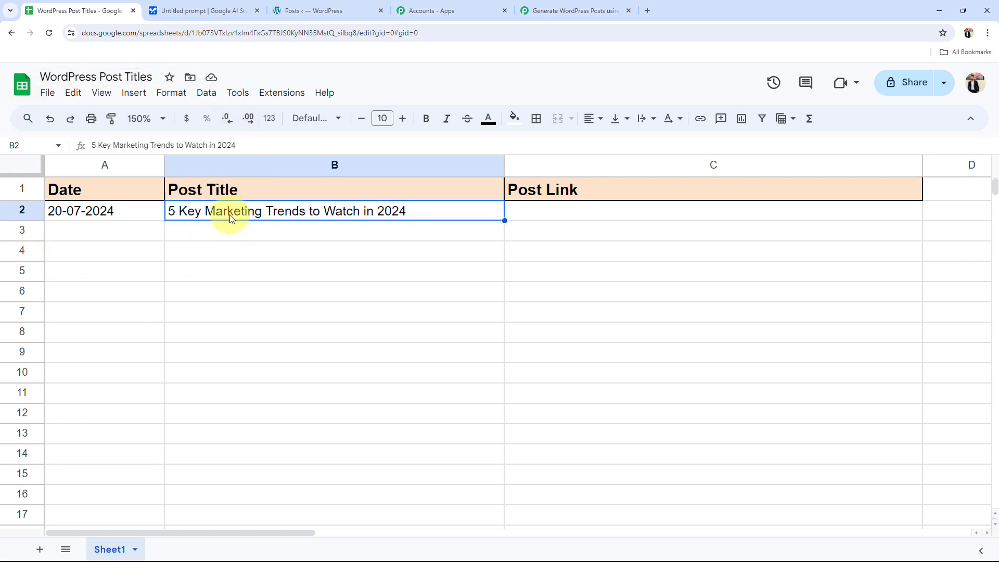
{"action": "left_click", "coordinate": [67, 214]}
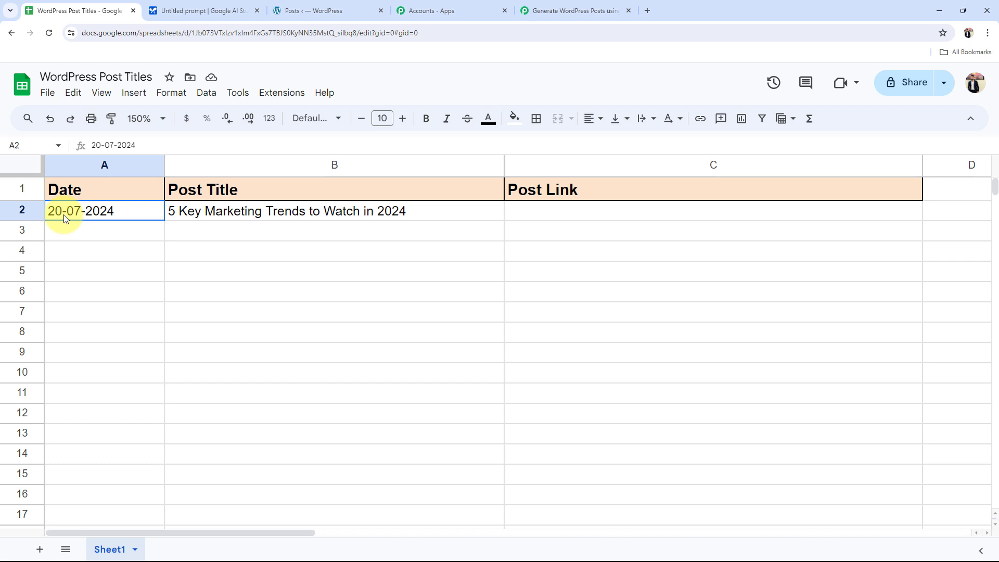
{"action": "left_click", "coordinate": [292, 293]}
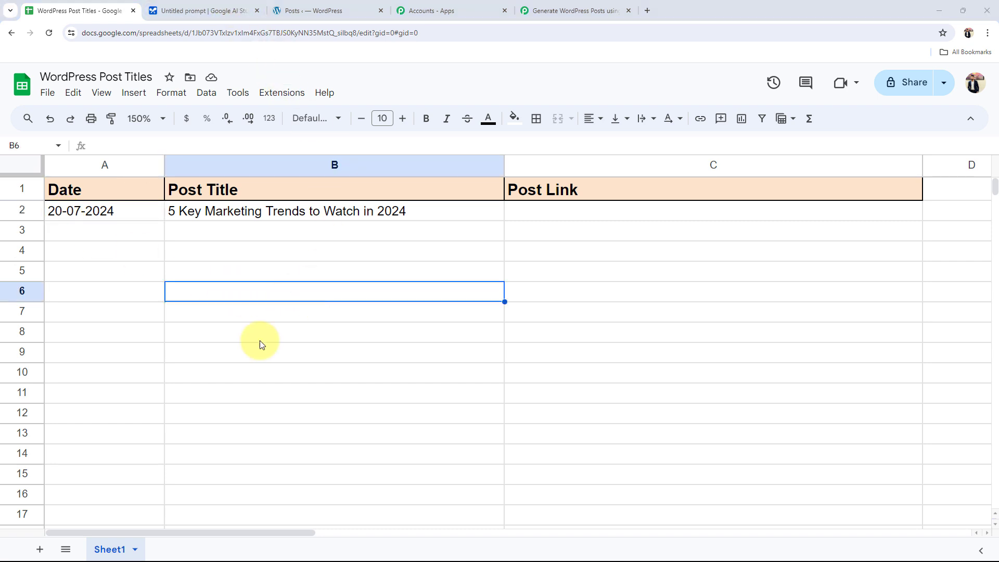
{"action": "left_click", "coordinate": [284, 214]}
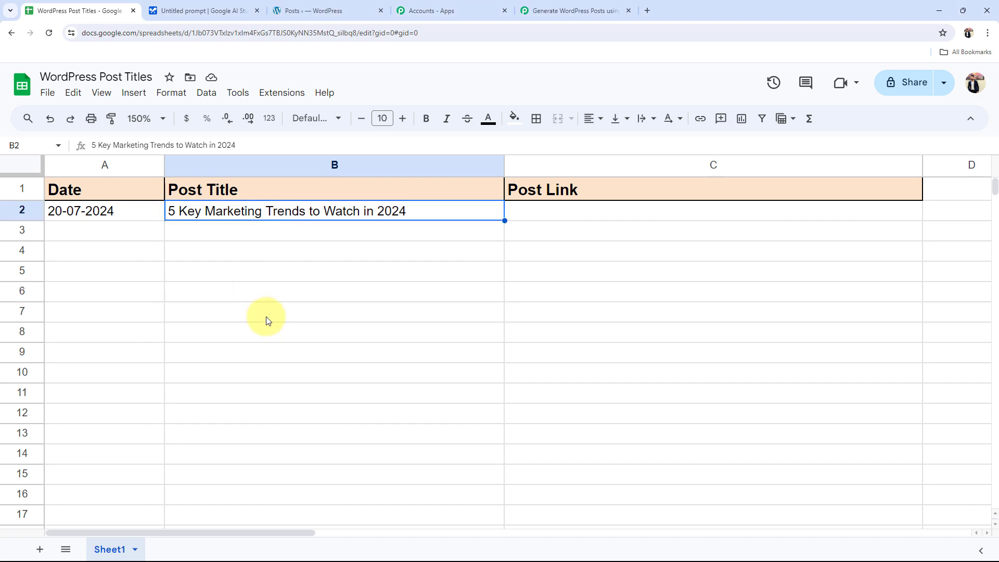
{"action": "left_click", "coordinate": [358, 277]}
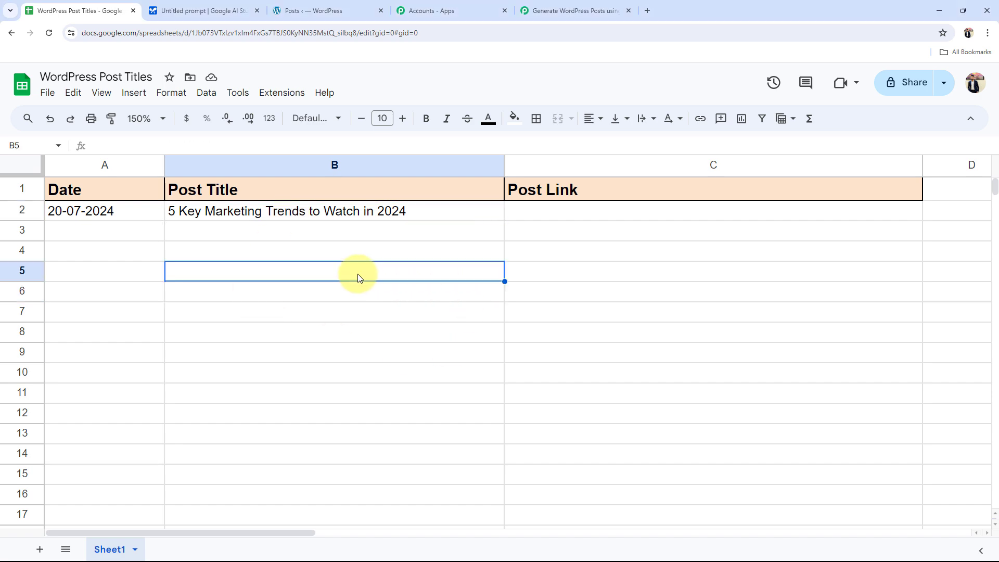
{"action": "left_click", "coordinate": [327, 6]}
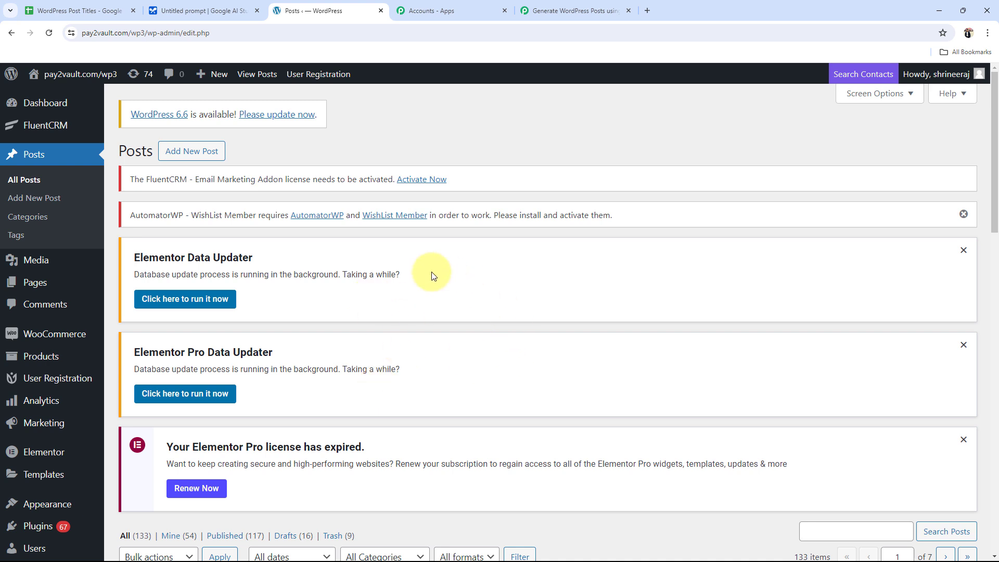
{"action": "left_click", "coordinate": [90, 6]}
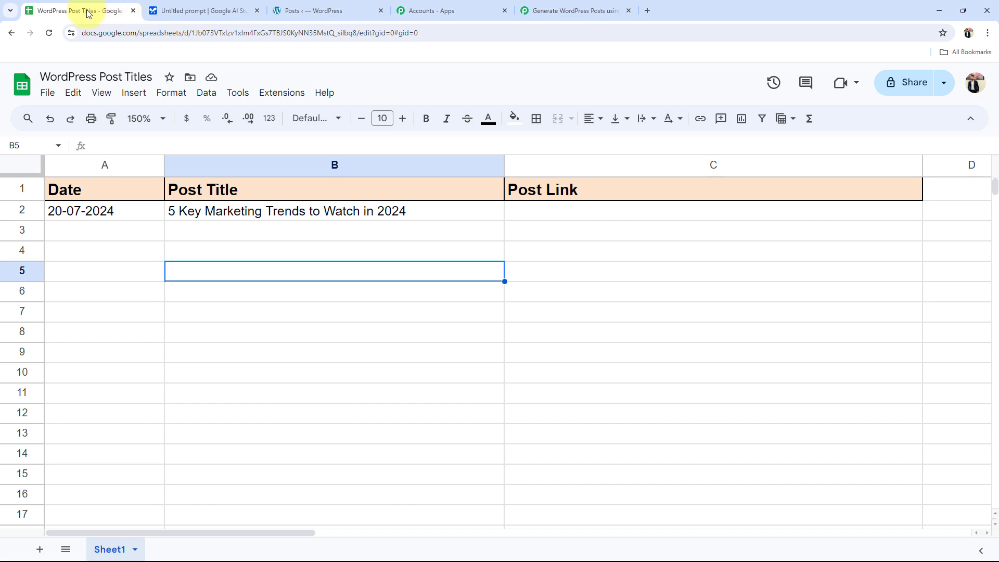
{"action": "left_click", "coordinate": [194, 6]}
{"action": "left_click", "coordinate": [317, 6]}
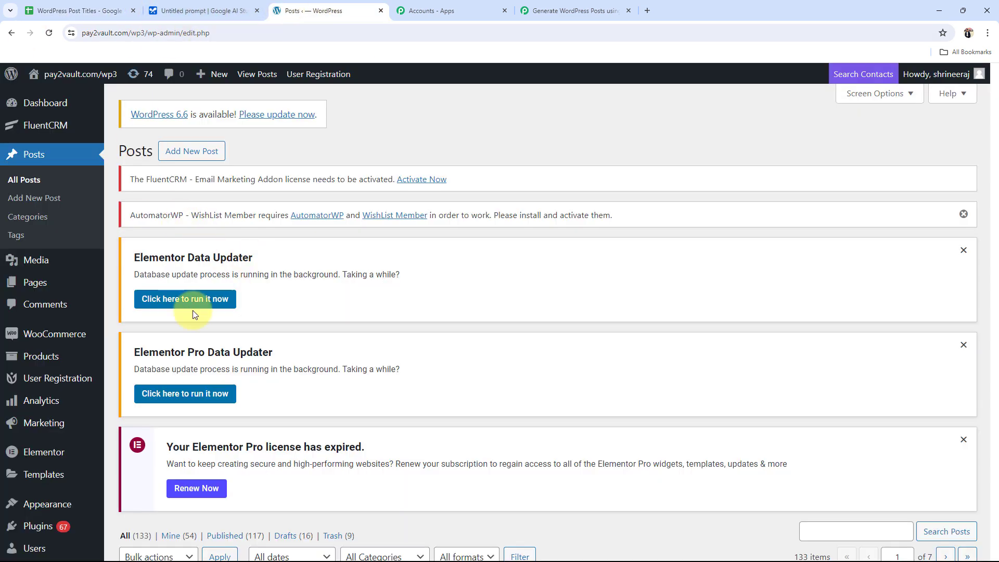
Step: In the Pabbly Connect workflow, set the trigger app to Google Sheets with the New or Updated Spreadsheet Row event
{"action": "left_click", "coordinate": [573, 10]}
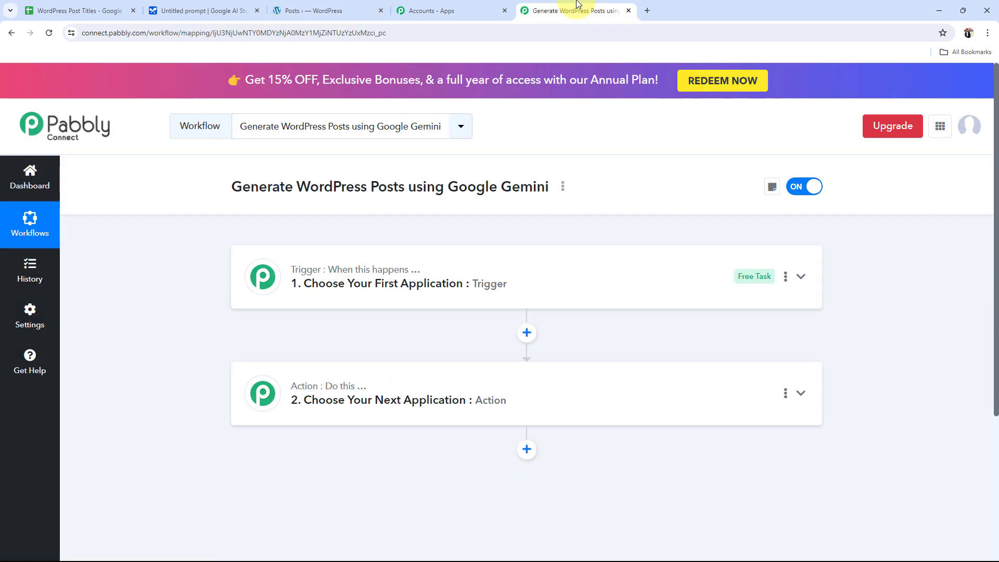
{"action": "left_click", "coordinate": [347, 290]}
{"action": "left_click", "coordinate": [315, 348]}
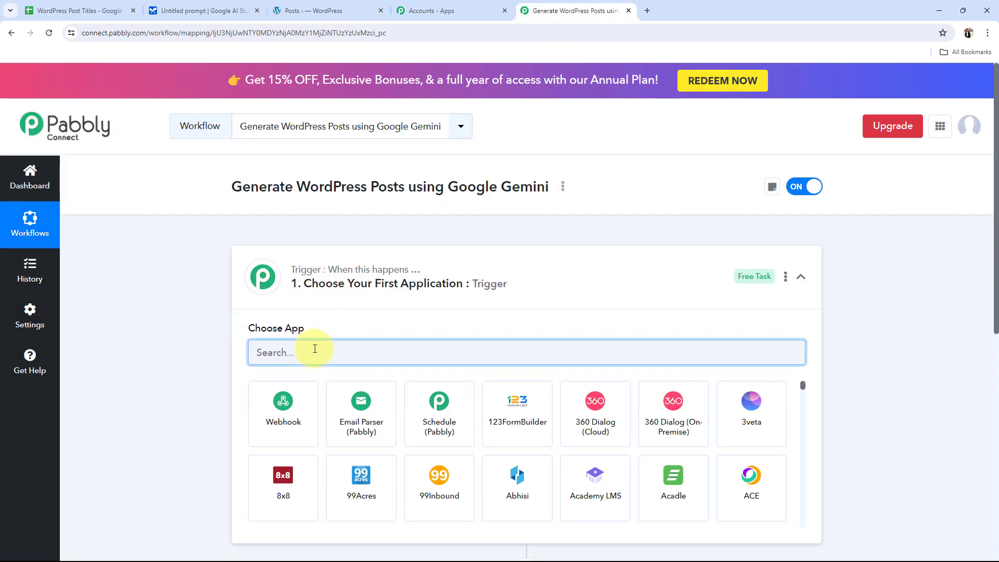
{"action": "type", "text": "Googl"}
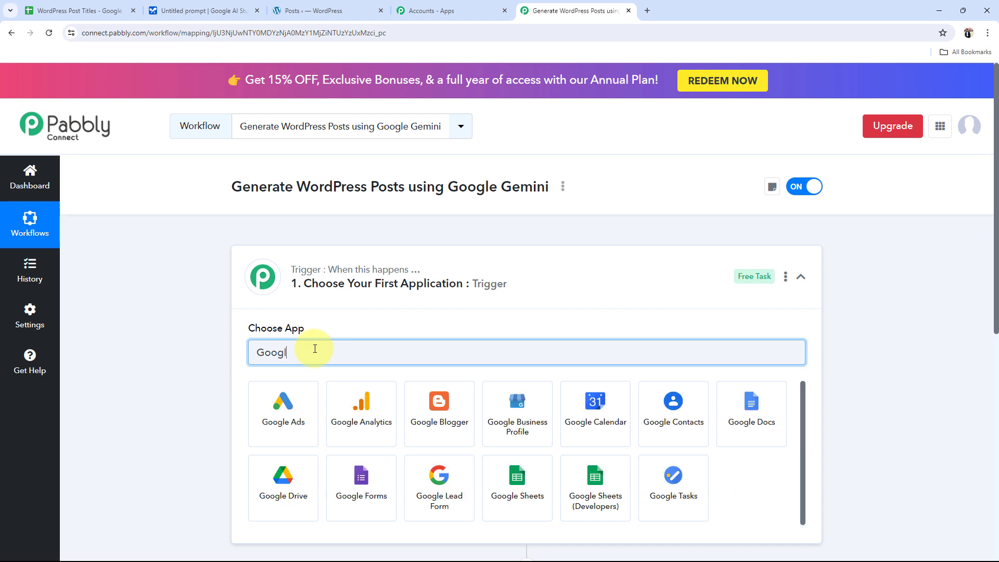
{"action": "type", "text": "e Sheets"}
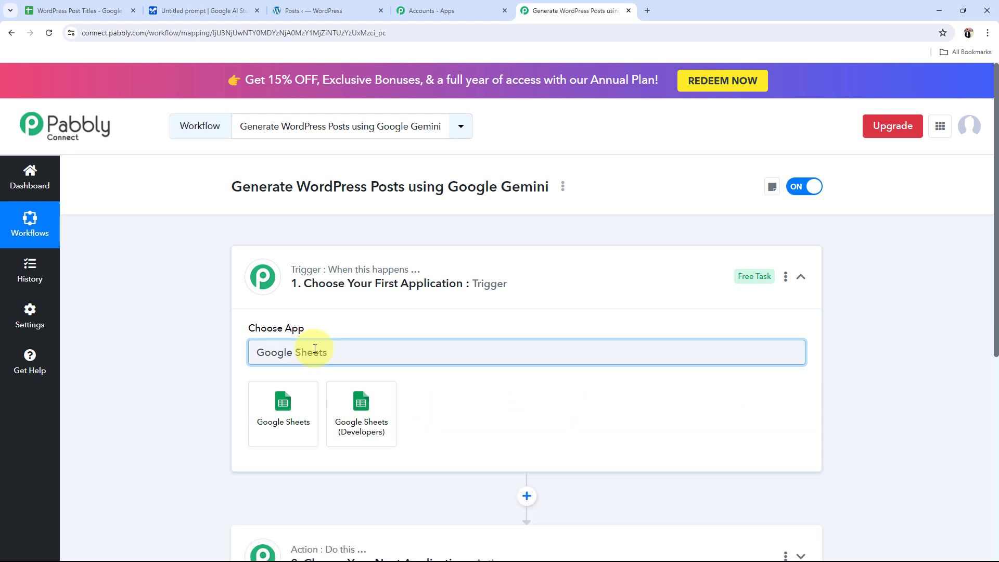
{"action": "left_click", "coordinate": [287, 404]}
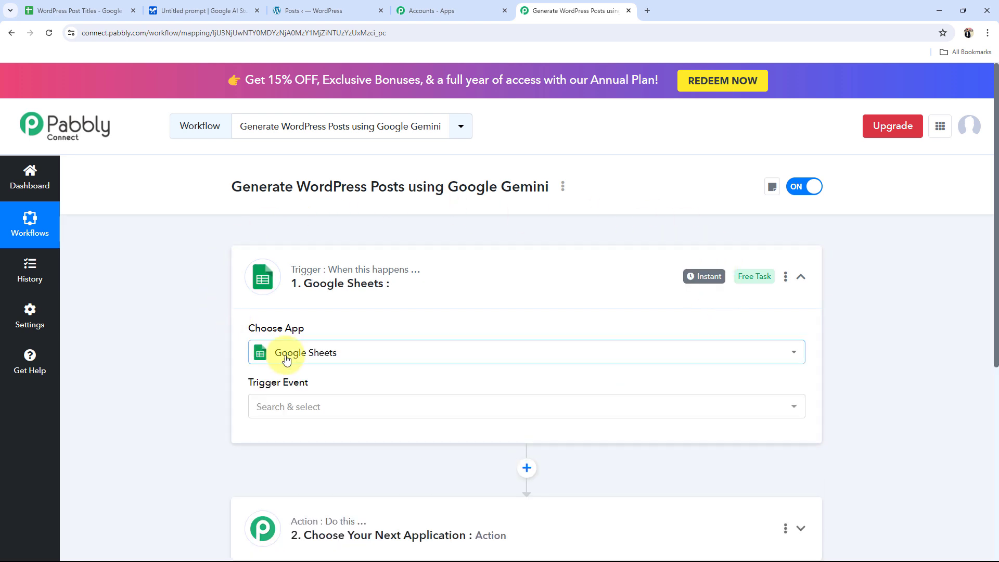
{"action": "left_click", "coordinate": [292, 411]}
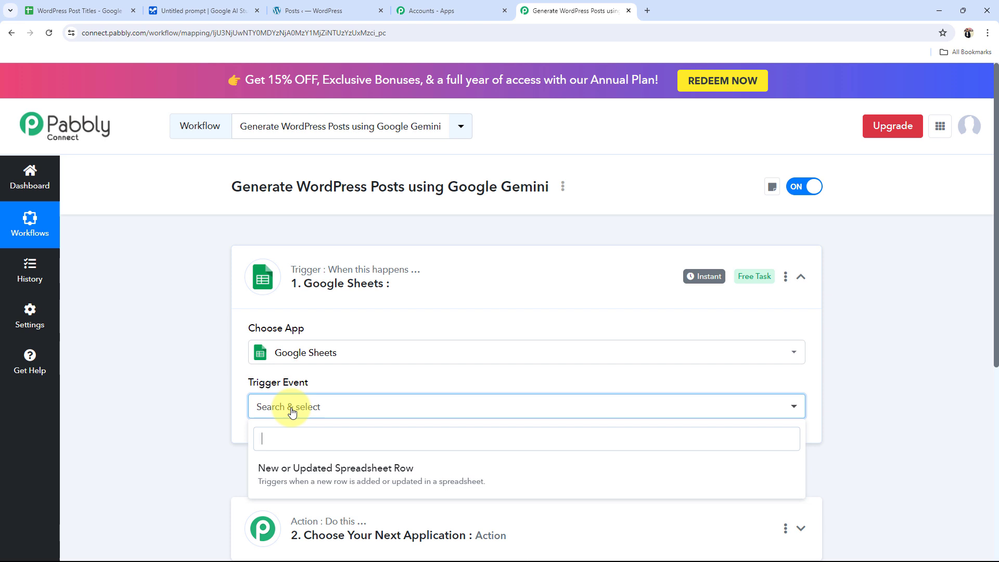
{"action": "left_click", "coordinate": [296, 470]}
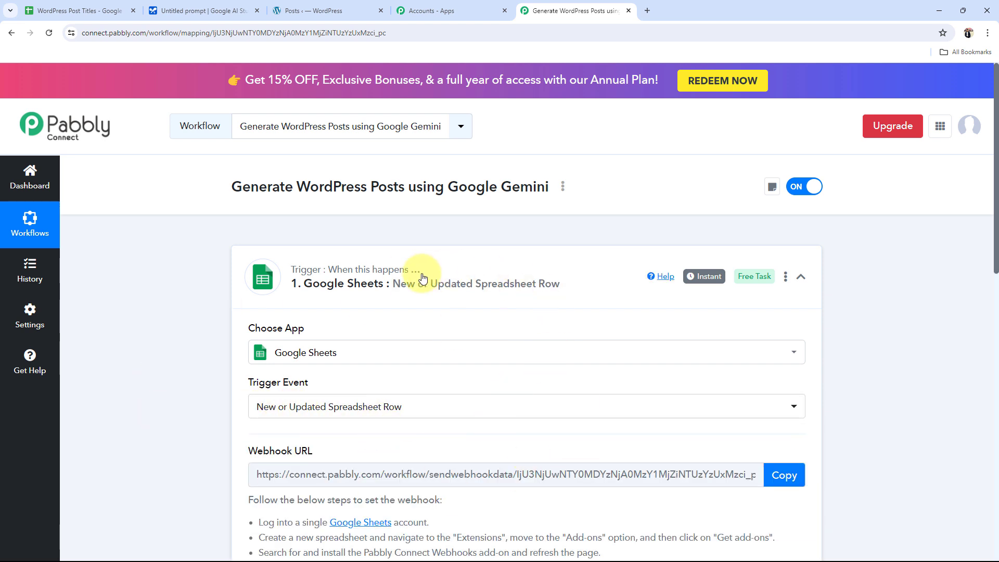
{"action": "left_click", "coordinate": [536, 260]}
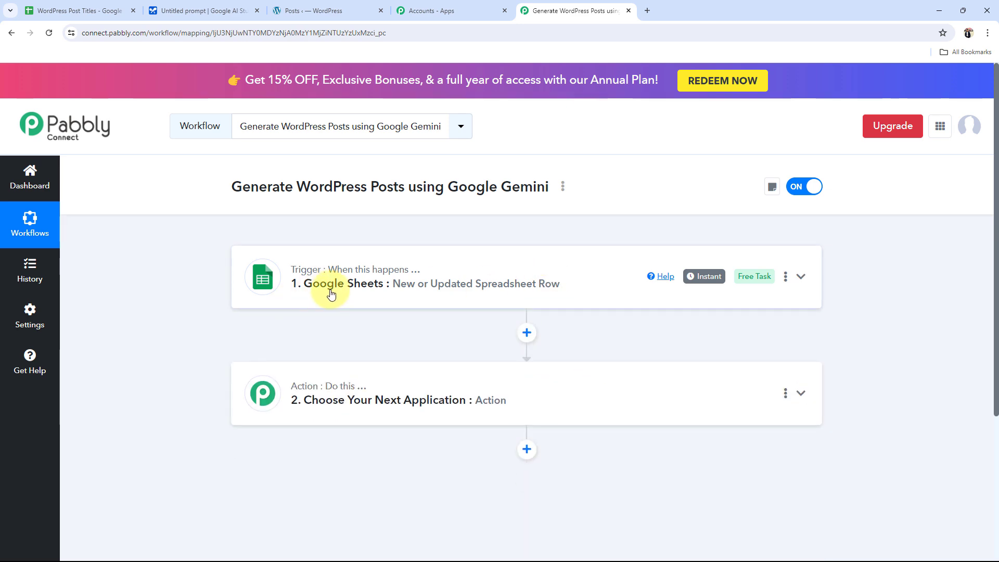
Step: Set the workflow's first action to the Google Generative AI app with the Generate Content event
{"action": "left_click", "coordinate": [304, 401]}
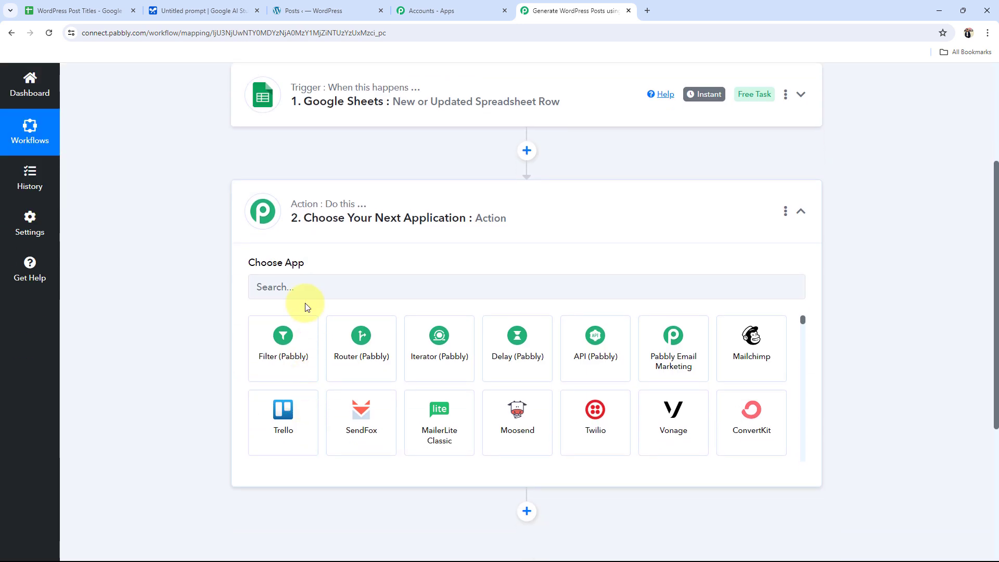
{"action": "left_click", "coordinate": [300, 286]}
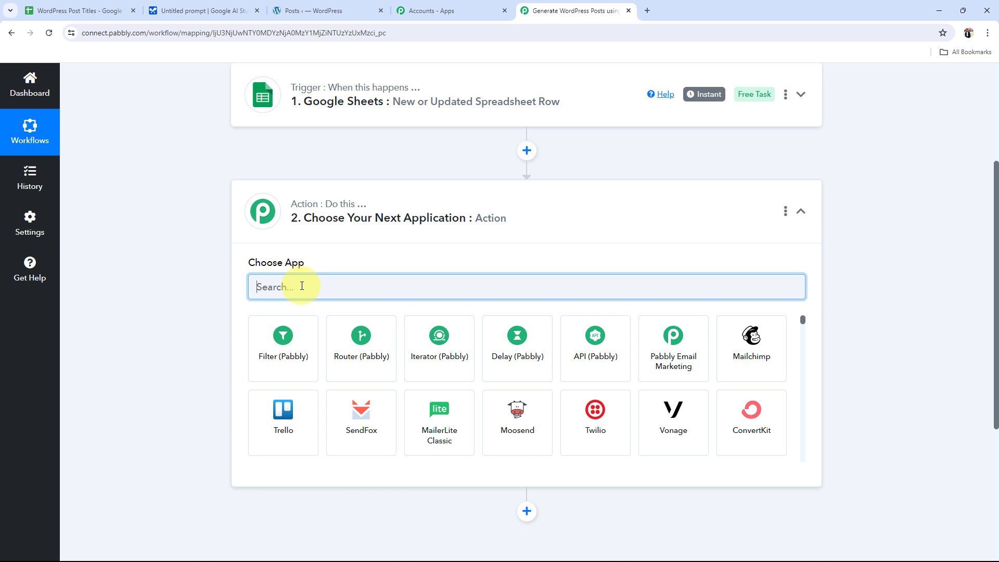
{"action": "type", "text": "Google"}
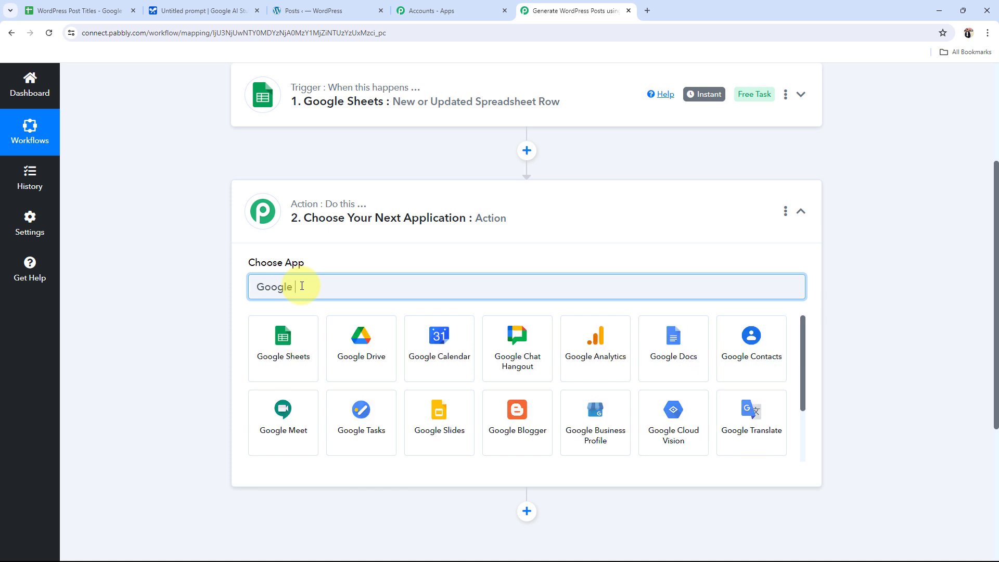
{"action": "type", "text": " Gemin"}
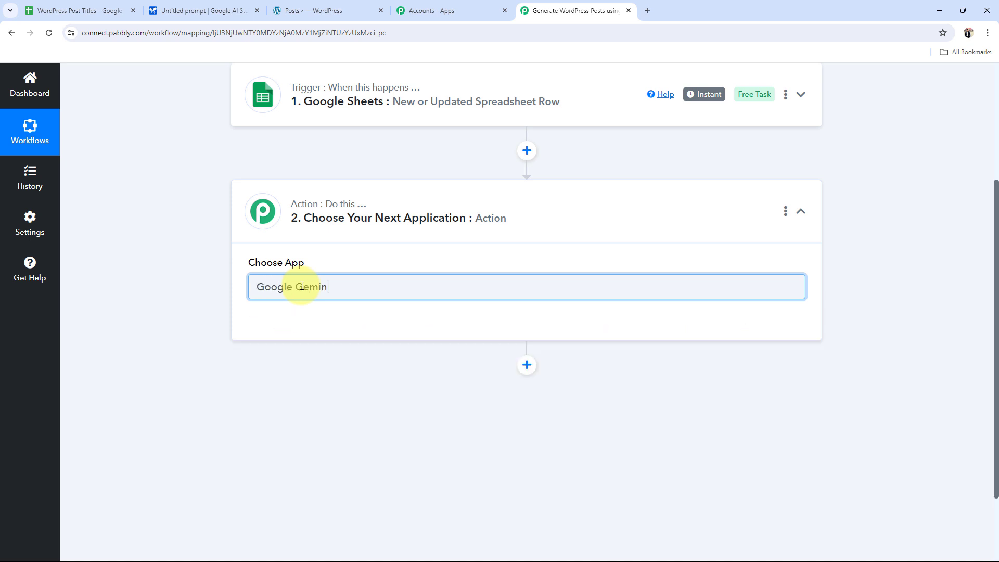
{"action": "key", "text": "BackSpace"}
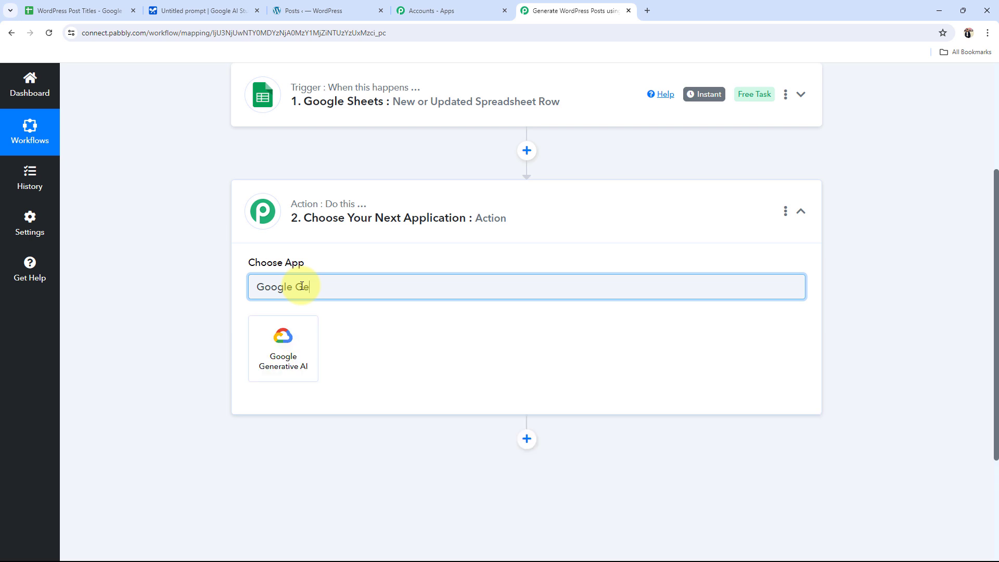
{"action": "left_click", "coordinate": [282, 366]}
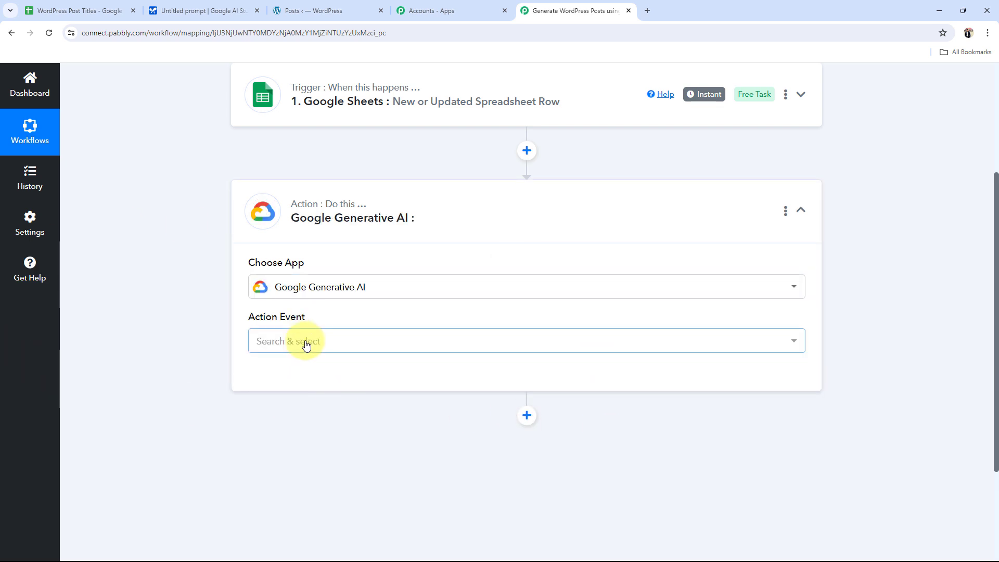
{"action": "left_click", "coordinate": [305, 345]}
{"action": "left_click", "coordinate": [296, 408]}
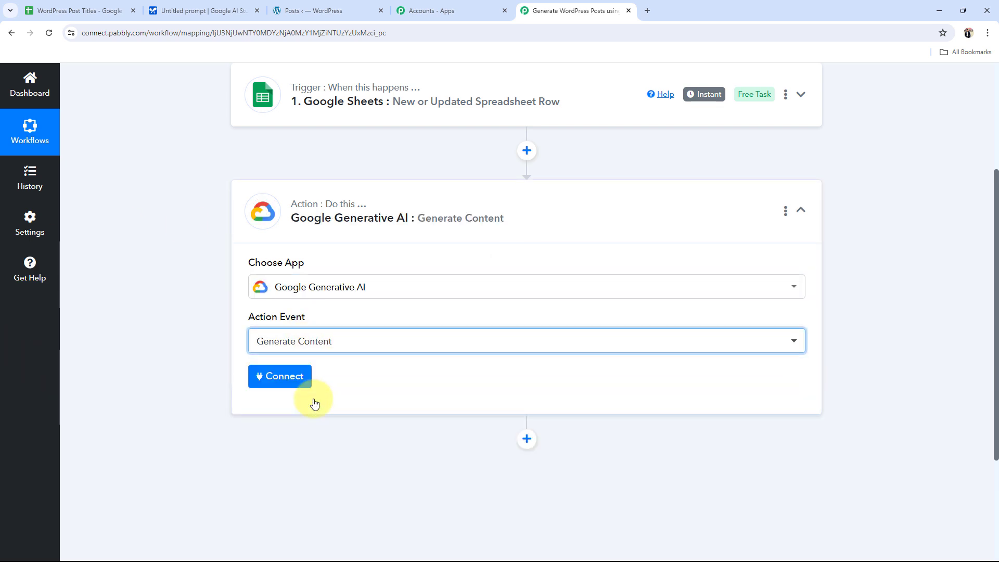
{"action": "left_click", "coordinate": [358, 220]}
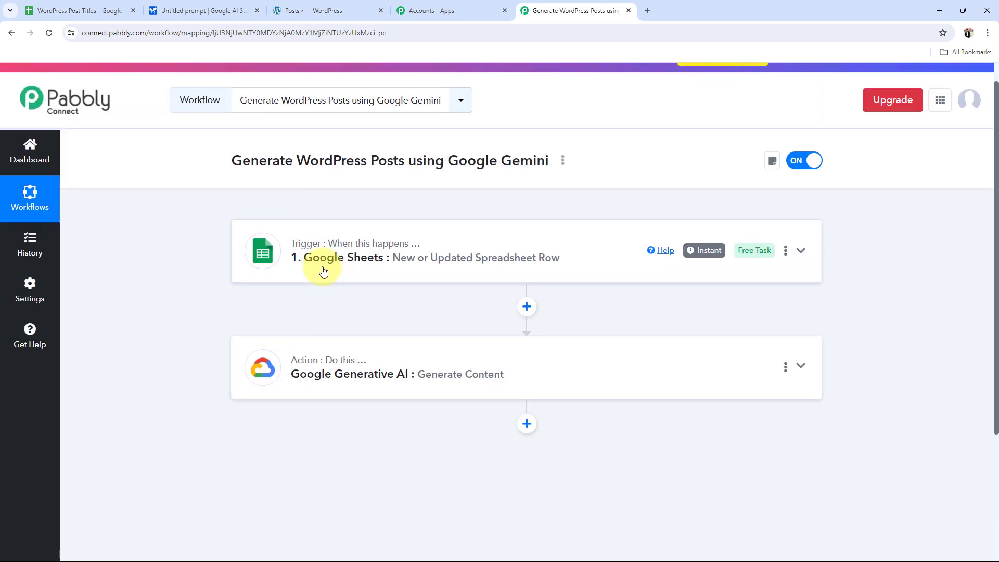
{"action": "left_click", "coordinate": [488, 276]}
{"action": "scroll", "coordinate": [488, 275], "scroll_direction": "up", "scroll_amount": 1}
{"action": "left_click", "coordinate": [489, 276]}
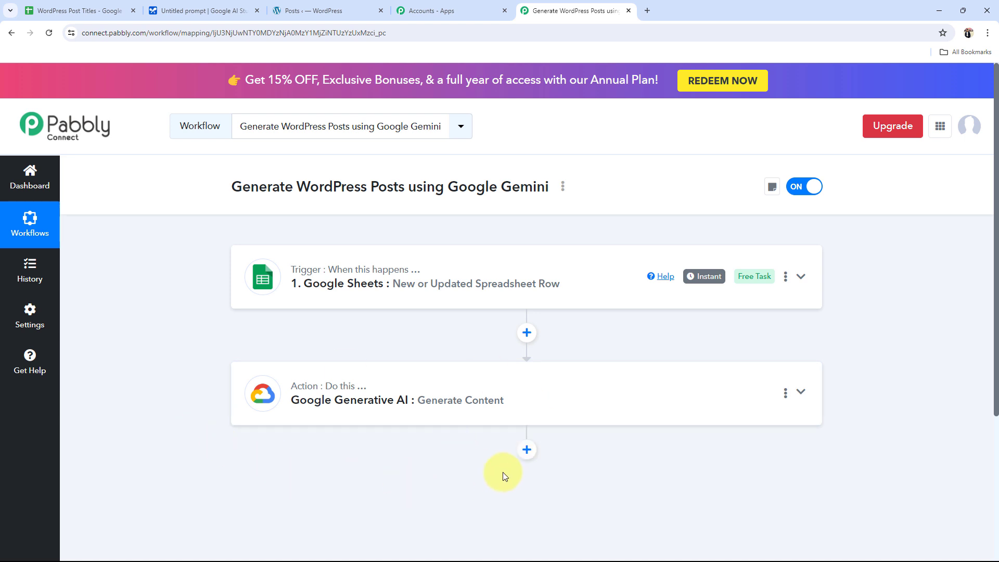
Step: Add another action step after Google Generative AI using the WordPress app with the Create a Post event
{"action": "left_click", "coordinate": [528, 458]}
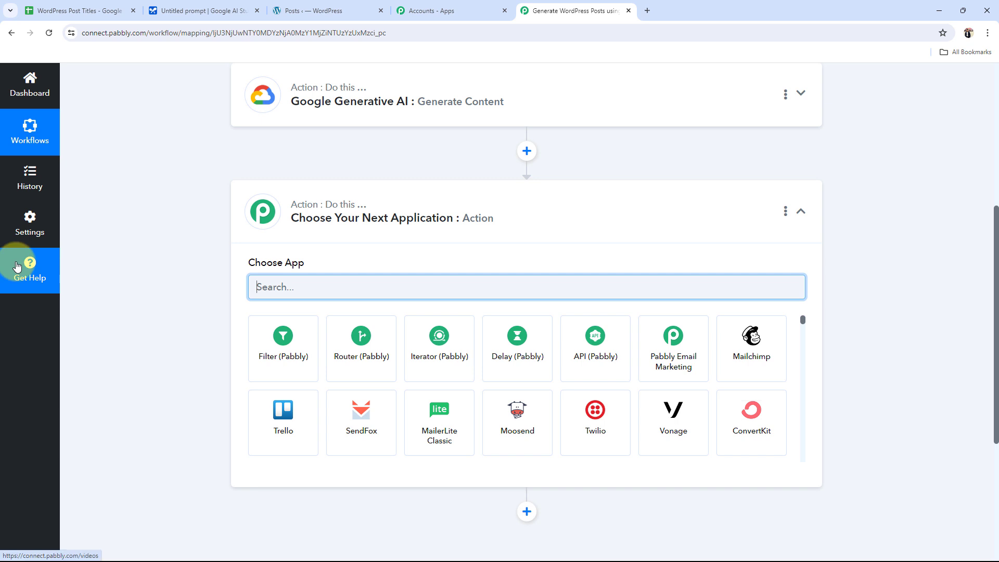
{"action": "type", "text": "W"}
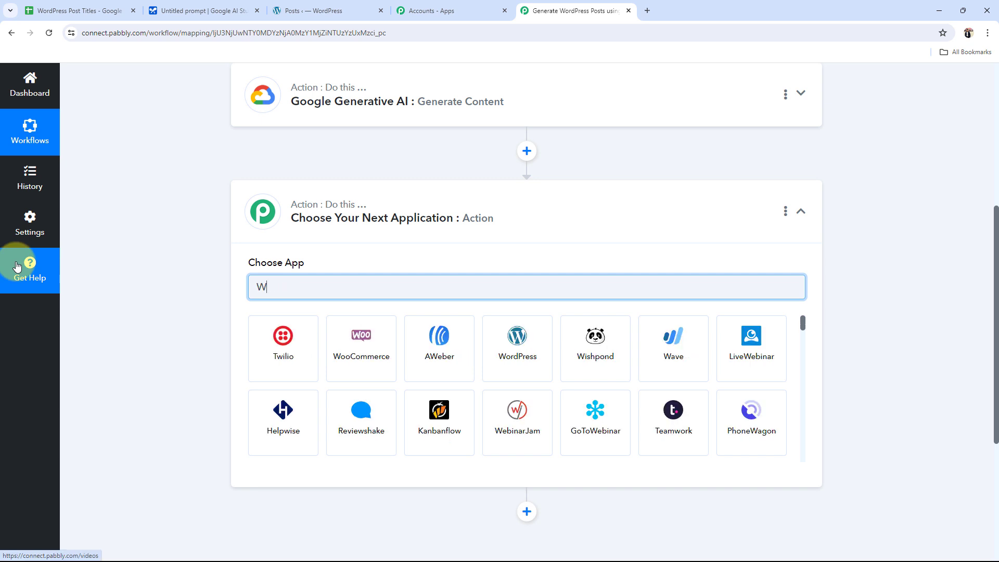
{"action": "type", "text": "ord"}
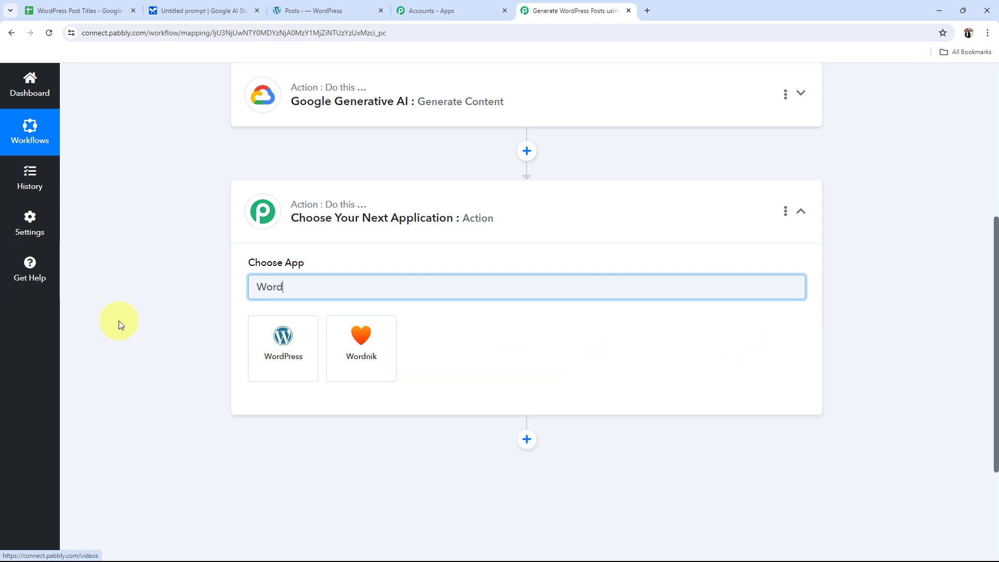
{"action": "left_click", "coordinate": [256, 351]}
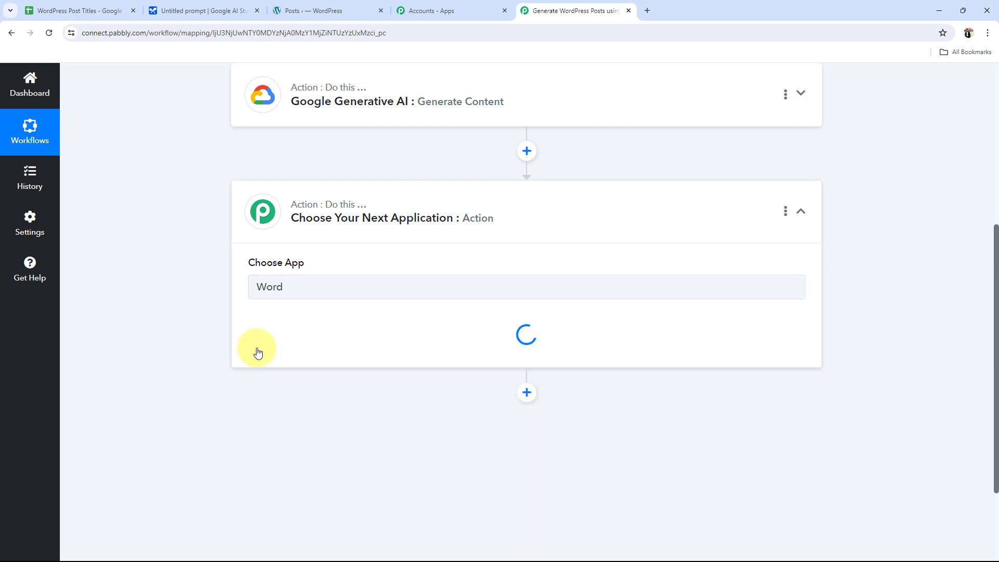
{"action": "left_click", "coordinate": [273, 349]}
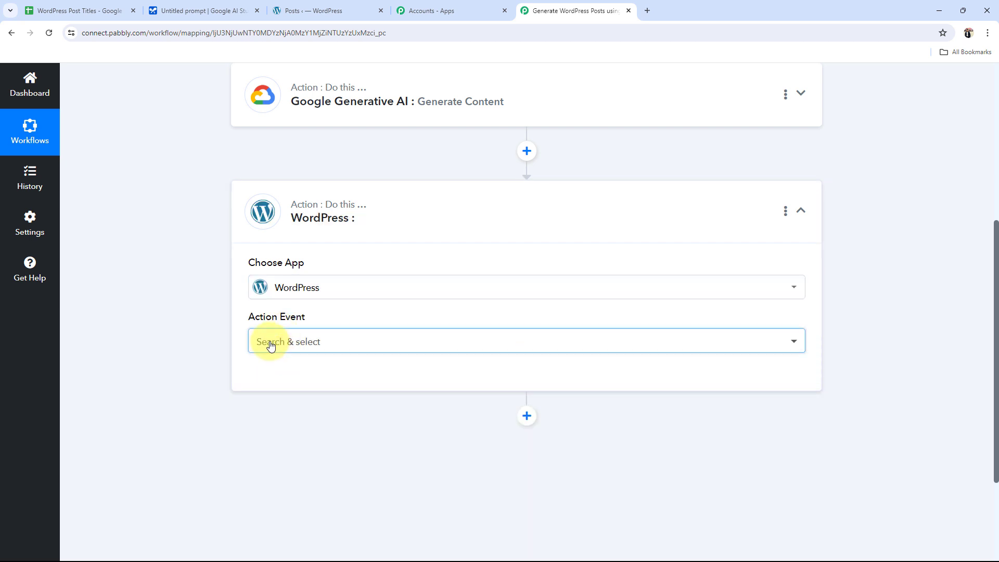
{"action": "left_click", "coordinate": [284, 166]}
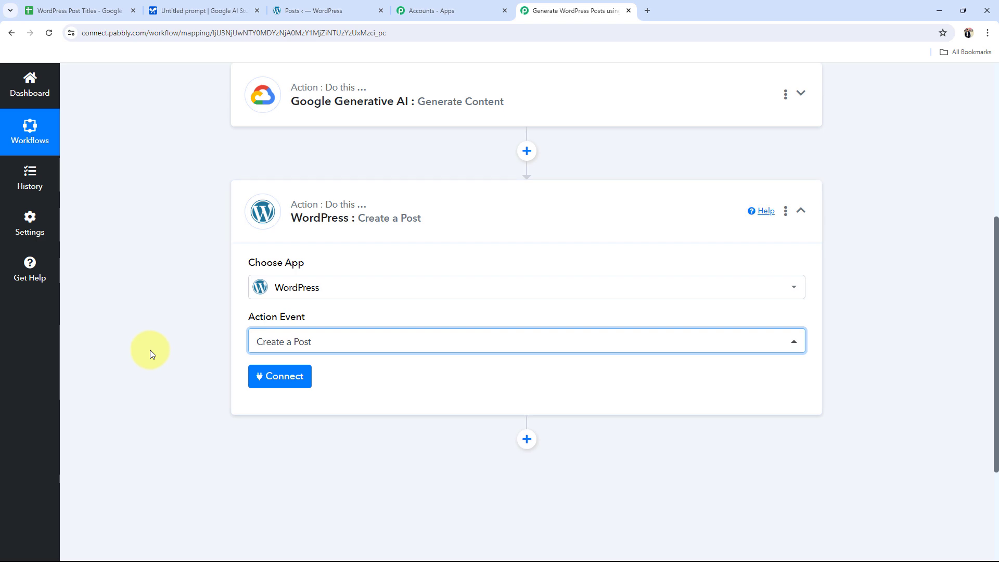
{"action": "left_click", "coordinate": [361, 238]}
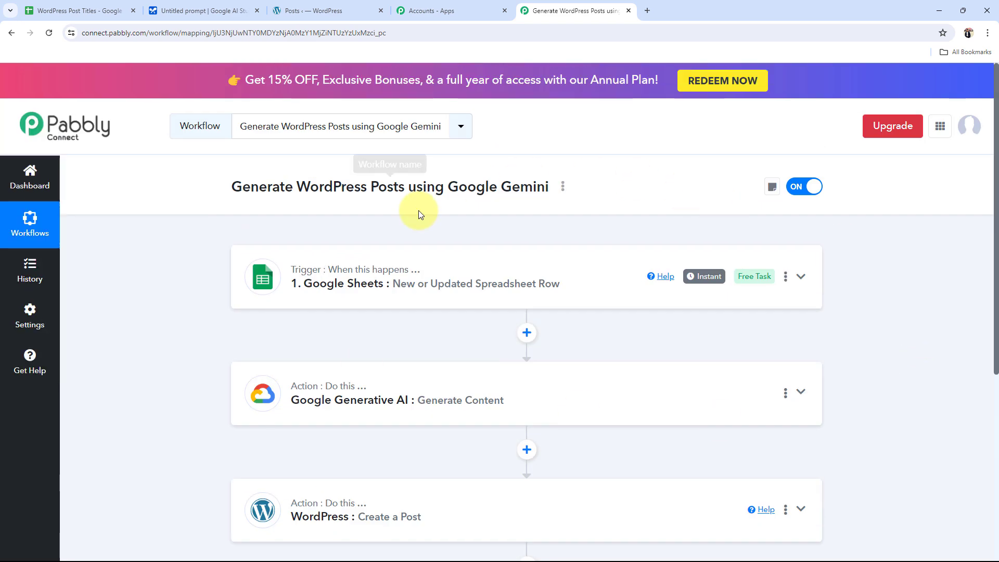
Step: Examine the Google Sheets trigger's webhook URL and its setup instructions, glancing at the WordPress Post Titles spreadsheet
{"action": "scroll", "coordinate": [234, 328], "scroll_direction": "down", "scroll_amount": 2}
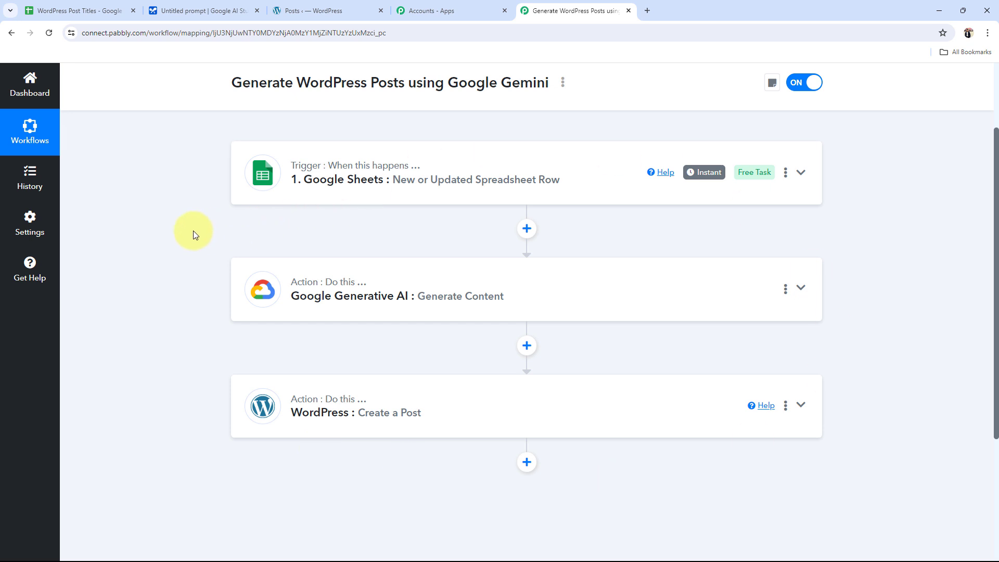
{"action": "left_click", "coordinate": [341, 201]}
{"action": "scroll", "coordinate": [290, 395], "scroll_direction": "up", "scroll_amount": 2}
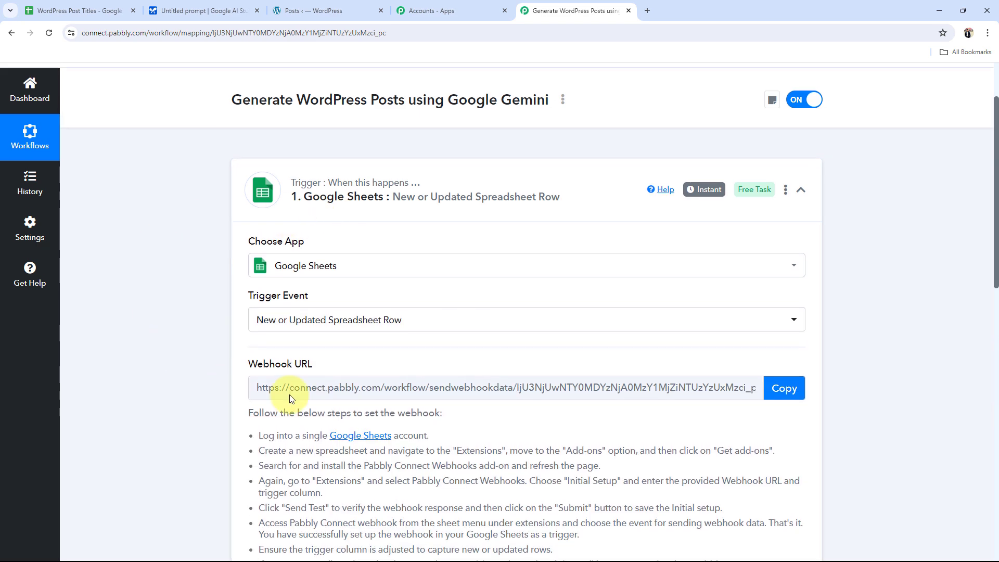
{"action": "scroll", "coordinate": [197, 400], "scroll_direction": "down", "scroll_amount": 4}
{"action": "left_click", "coordinate": [86, 10]}
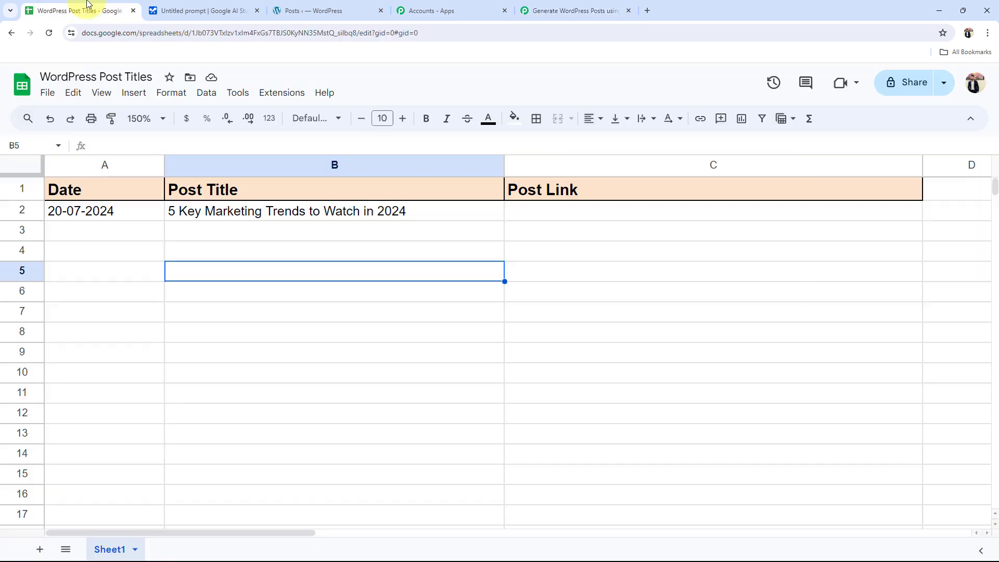
{"action": "left_click", "coordinate": [558, 10]}
{"action": "scroll", "coordinate": [223, 423], "scroll_direction": "down", "scroll_amount": 2}
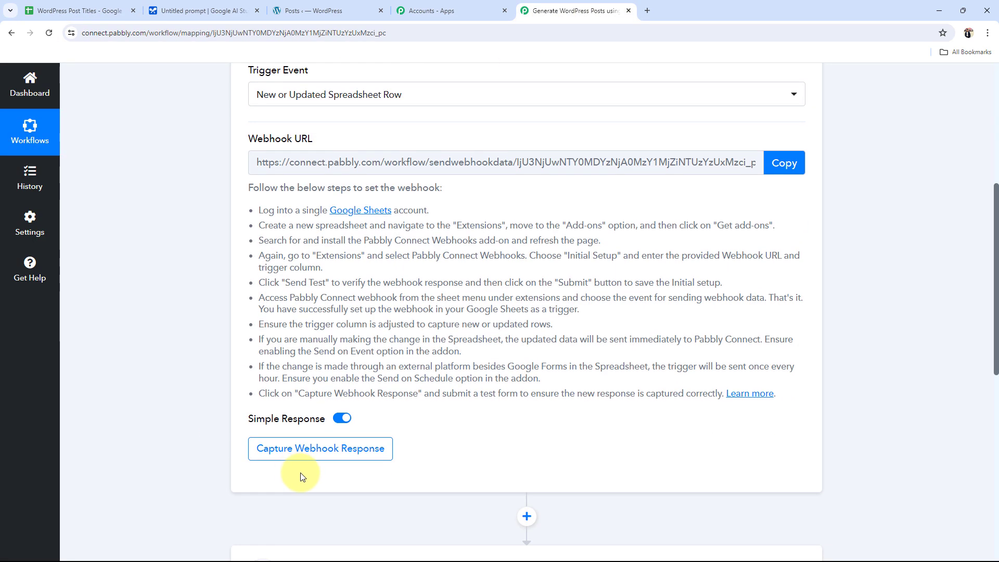
{"action": "scroll", "coordinate": [143, 375], "scroll_direction": "up", "scroll_amount": 4}
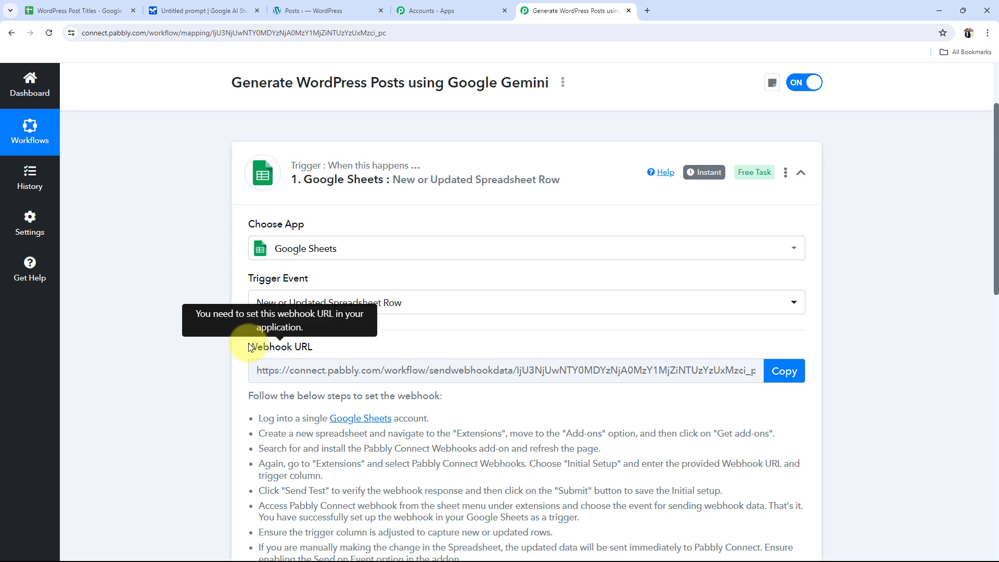
{"action": "left_click_drag", "start_coordinate": [250, 347], "coordinate": [333, 348]}
{"action": "left_click", "coordinate": [227, 359]}
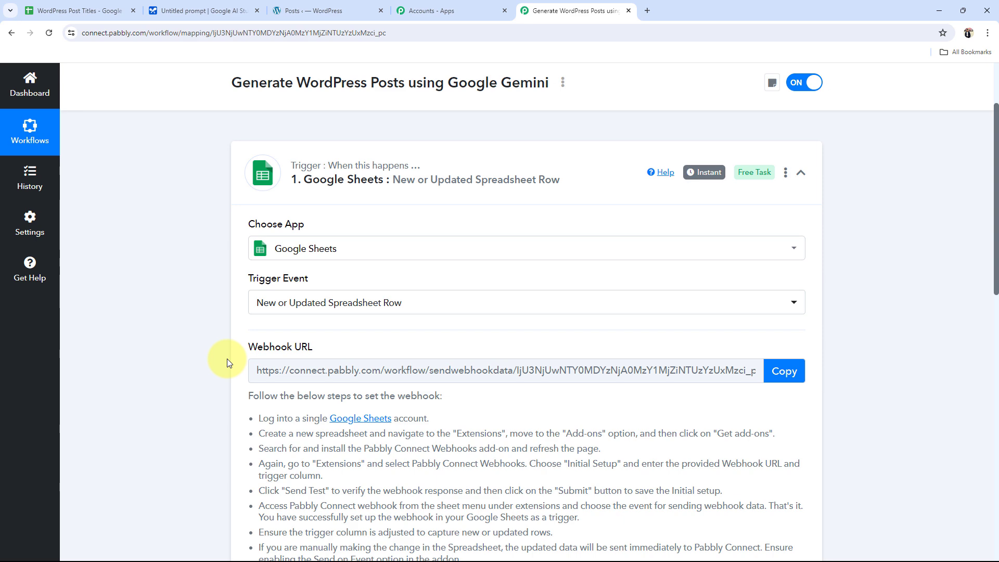
{"action": "scroll", "coordinate": [227, 358], "scroll_direction": "down", "scroll_amount": 6}
{"action": "scroll", "coordinate": [397, 339], "scroll_direction": "up", "scroll_amount": 4}
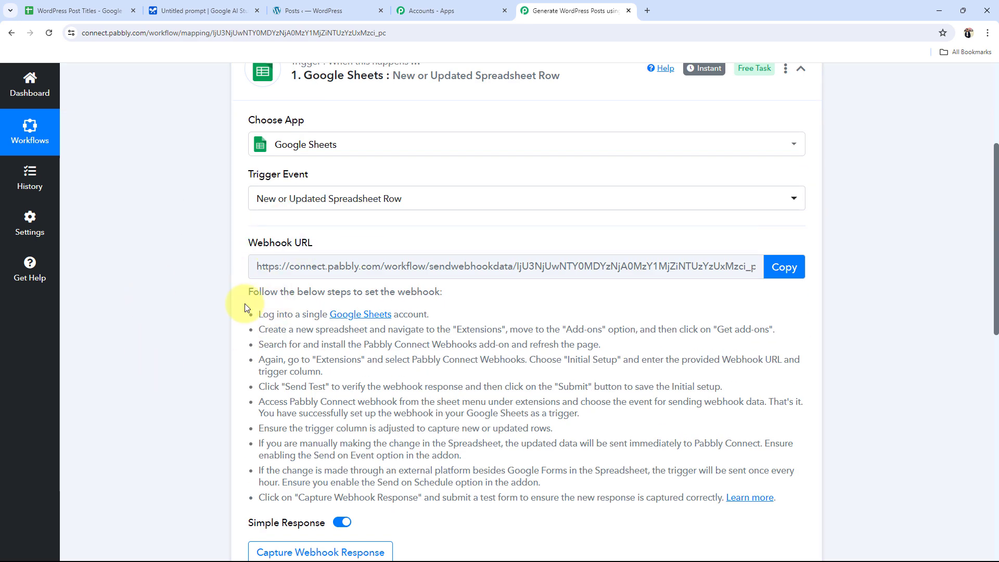
Step: Copy the Google Sheets trigger's webhook URL and review the webhook setup instructions below it
{"action": "left_click", "coordinate": [794, 268]}
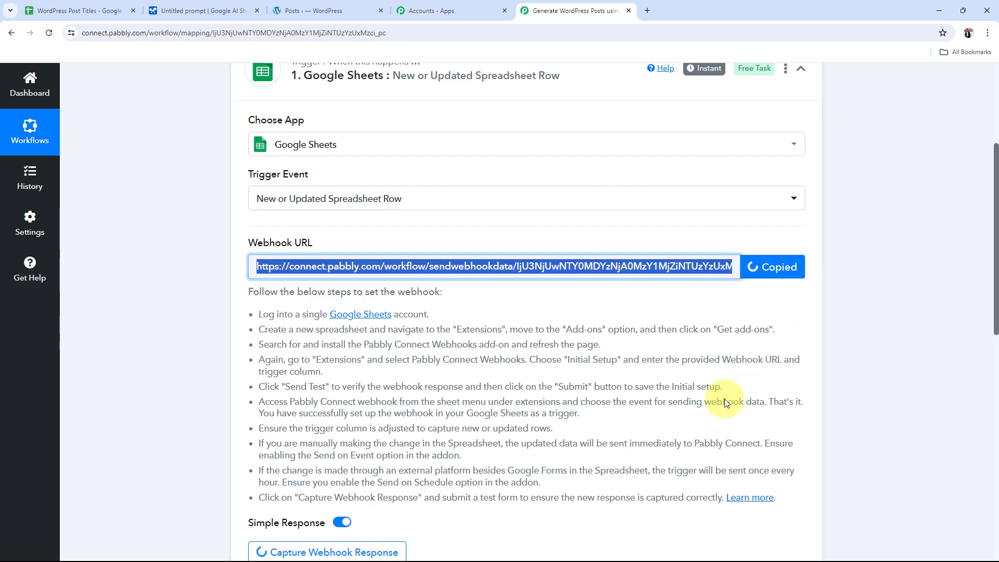
{"action": "scroll", "coordinate": [241, 372], "scroll_direction": "down", "scroll_amount": 1}
{"action": "left_click_drag", "start_coordinate": [258, 258], "coordinate": [821, 459]}
{"action": "left_click", "coordinate": [655, 487]}
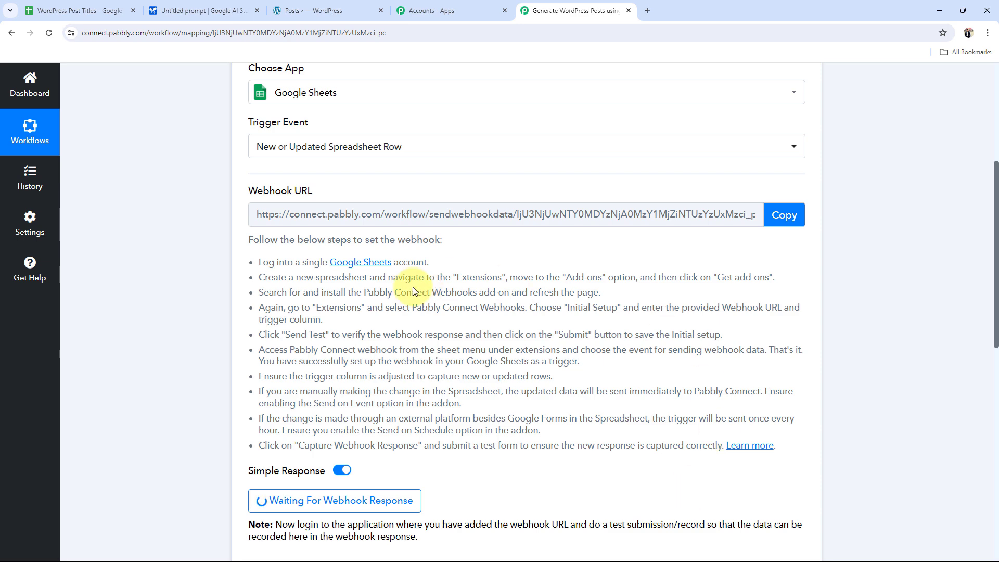
Step: Switch to the WordPress Post Titles spreadsheet and look up the Pabbly Connect Webhooks add-on in the Google Workspace Marketplace
{"action": "left_click", "coordinate": [45, 10]}
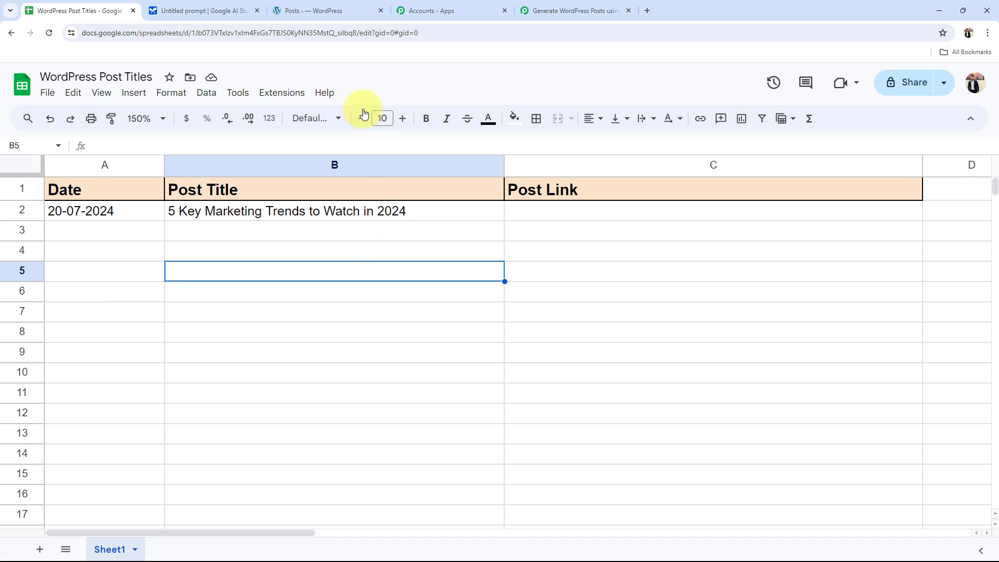
{"action": "left_click", "coordinate": [269, 96]}
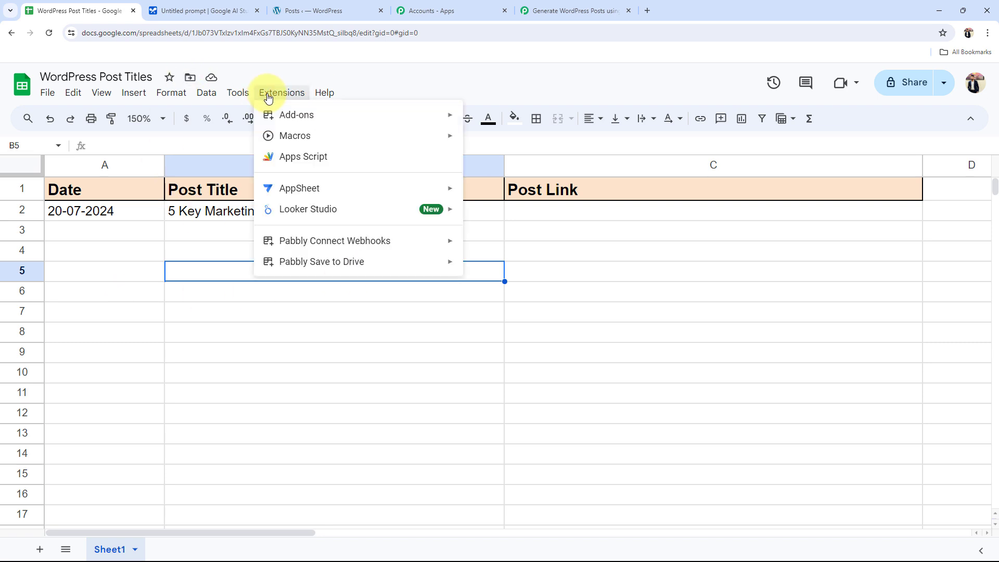
{"action": "mouse_move", "coordinate": [283, 121]}
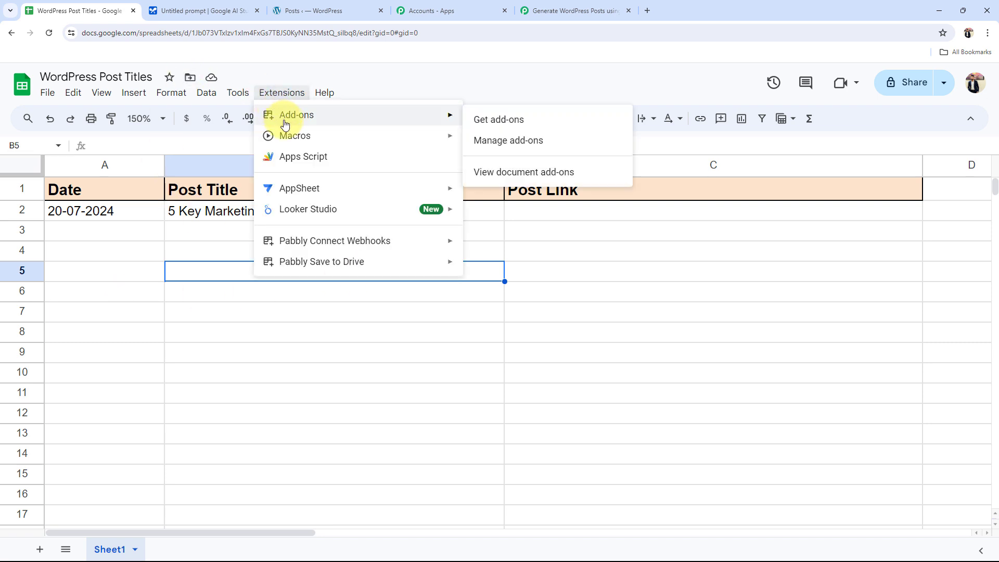
{"action": "left_click", "coordinate": [501, 119]}
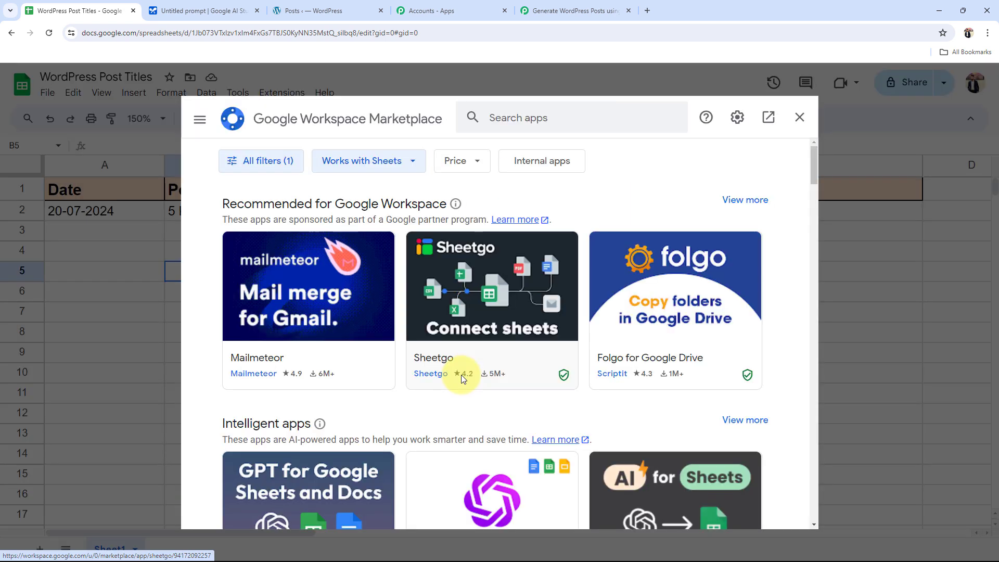
{"action": "left_click", "coordinate": [526, 112]}
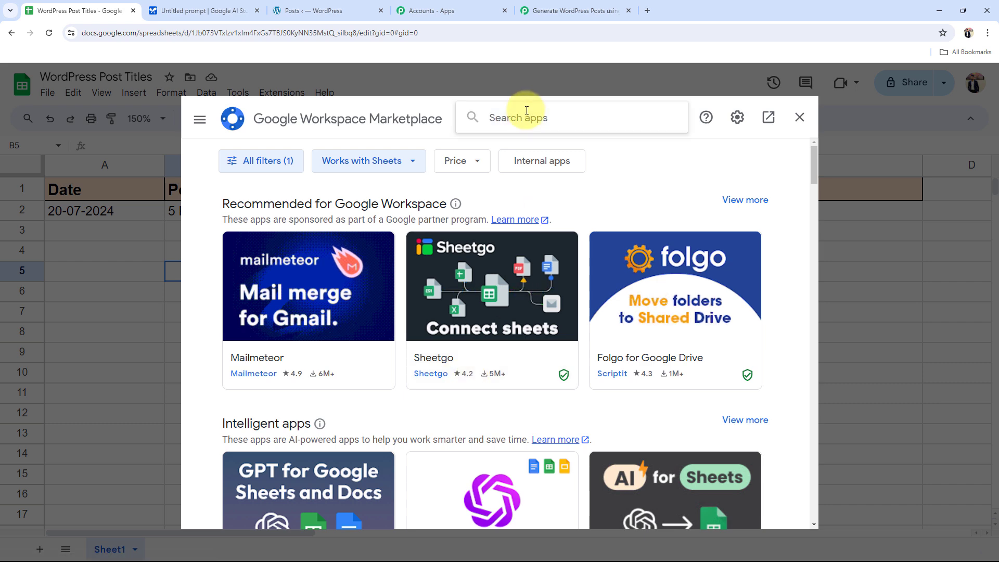
{"action": "type", "text": "Pa"}
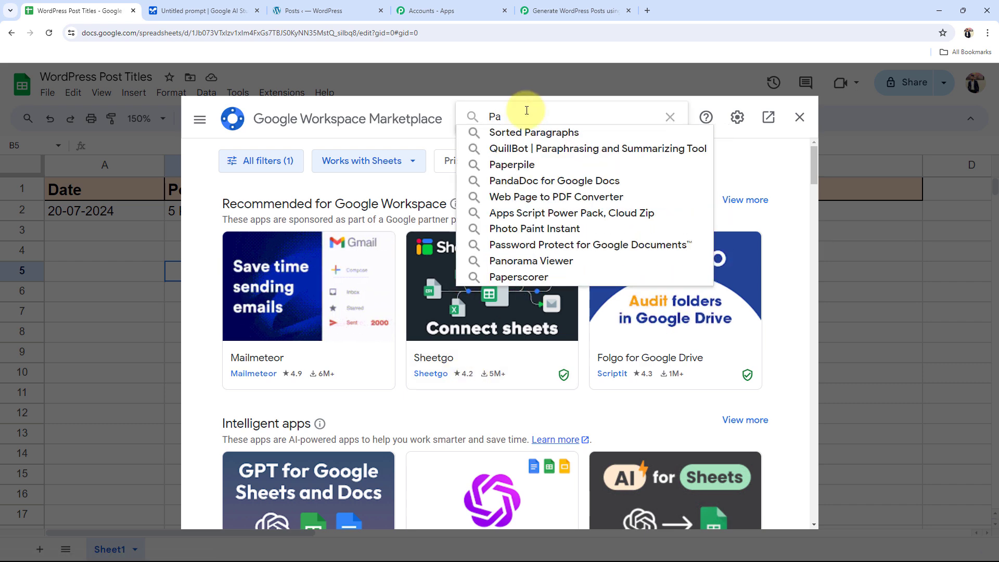
{"action": "type", "text": "bbly"}
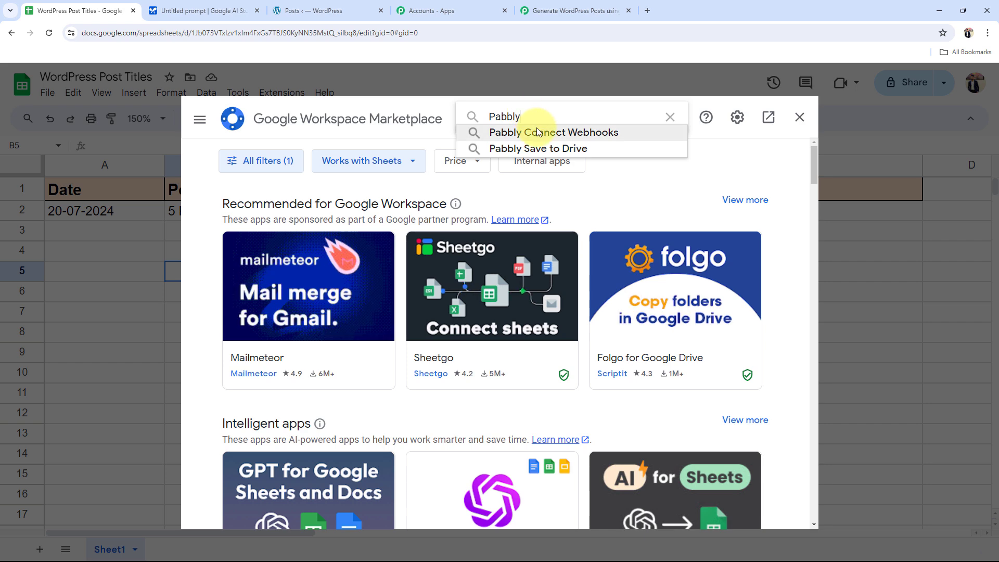
{"action": "left_click", "coordinate": [525, 132]}
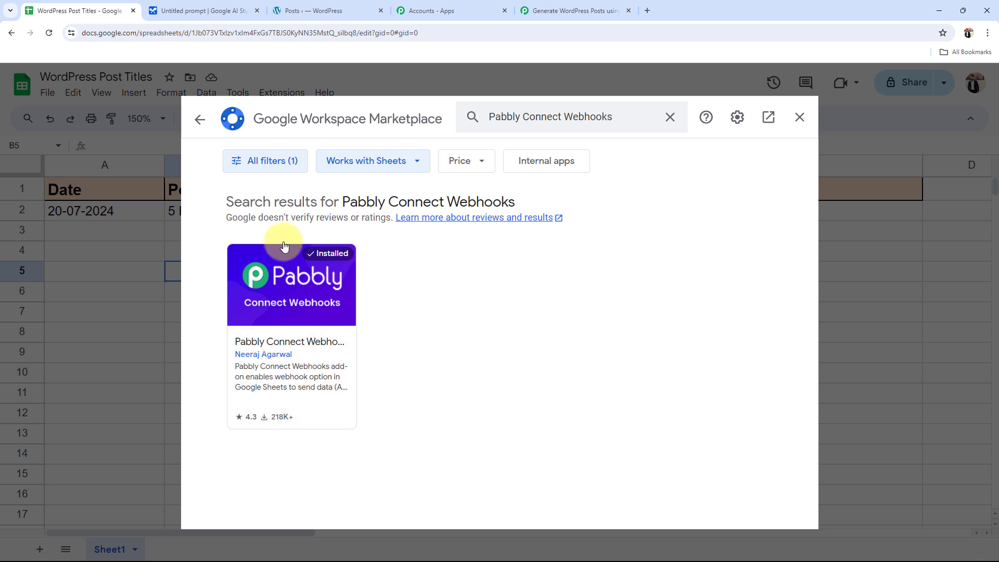
{"action": "left_click", "coordinate": [800, 117]}
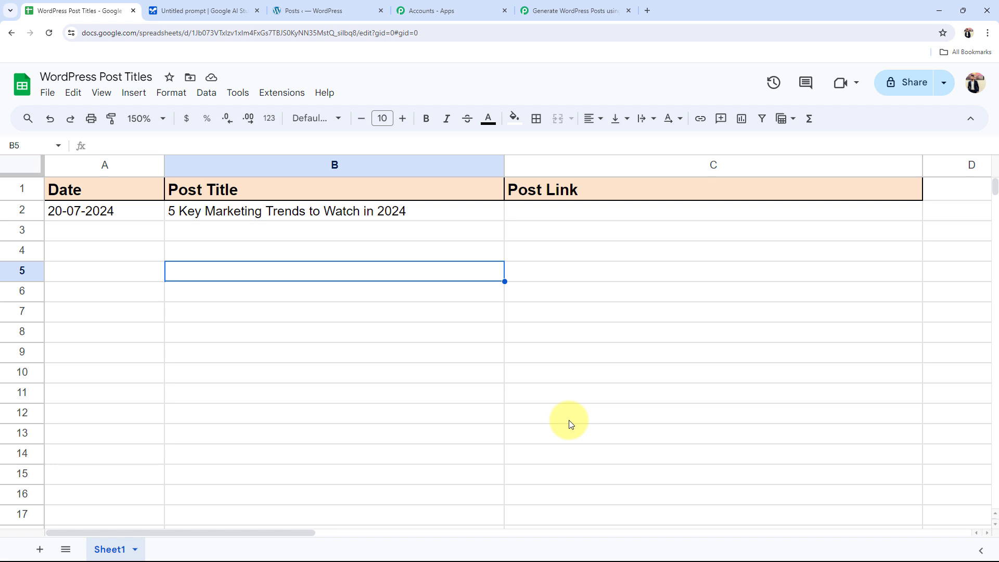
Step: Open the Pabbly Connect Webhooks initial setup for Sheet1 and fill in the webhook URL copied from the workflow's Google Sheets trigger
{"action": "left_click", "coordinate": [291, 98]}
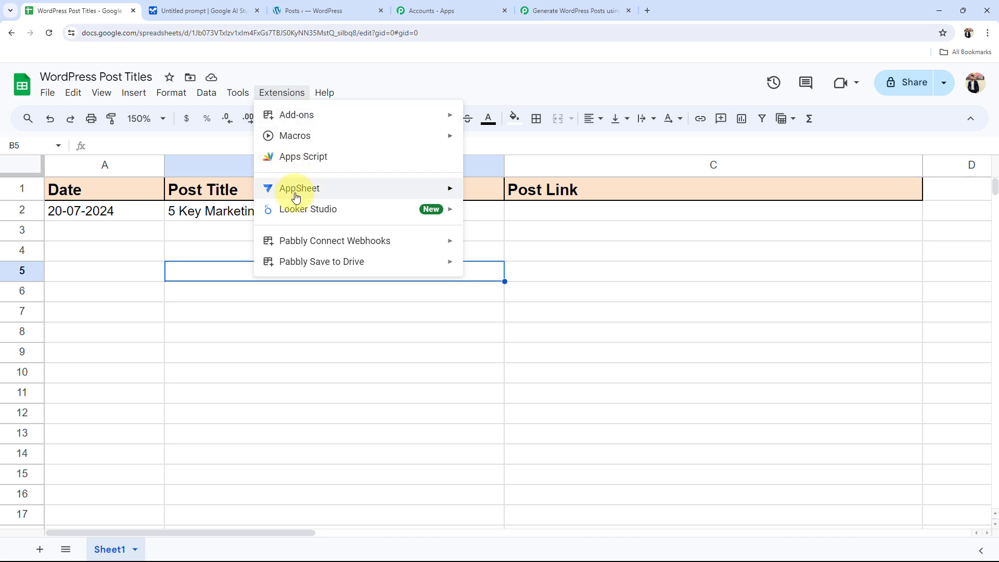
{"action": "mouse_move", "coordinate": [292, 248]}
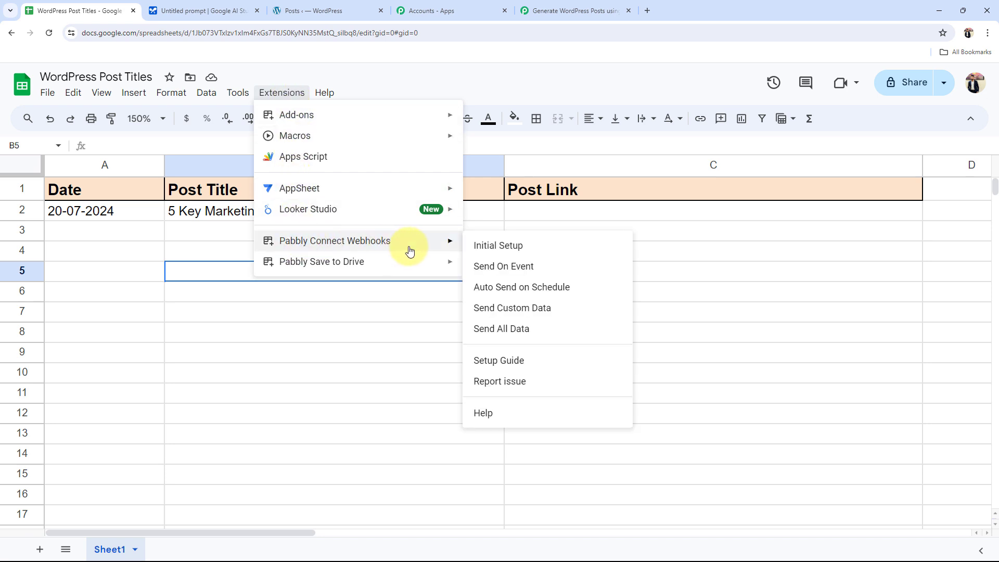
{"action": "left_click", "coordinate": [483, 268]}
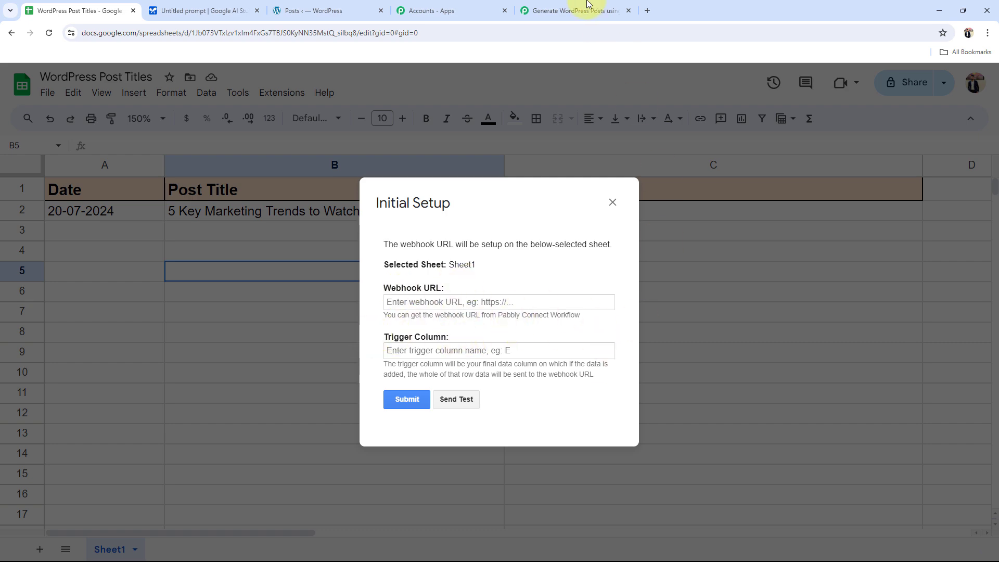
{"action": "left_click", "coordinate": [573, 11]}
{"action": "left_click", "coordinate": [784, 221]}
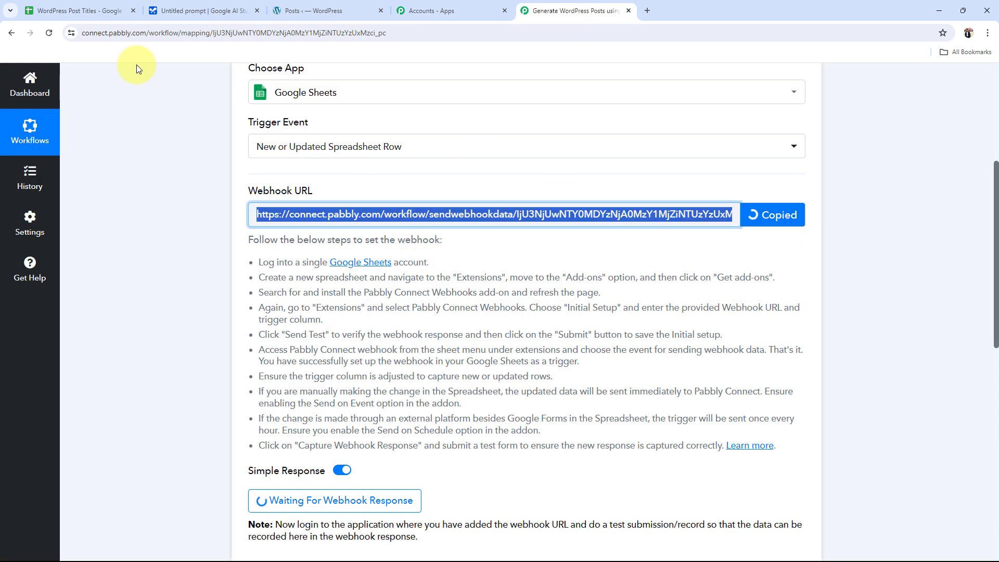
{"action": "left_click", "coordinate": [86, 13]}
{"action": "left_click", "coordinate": [404, 296]}
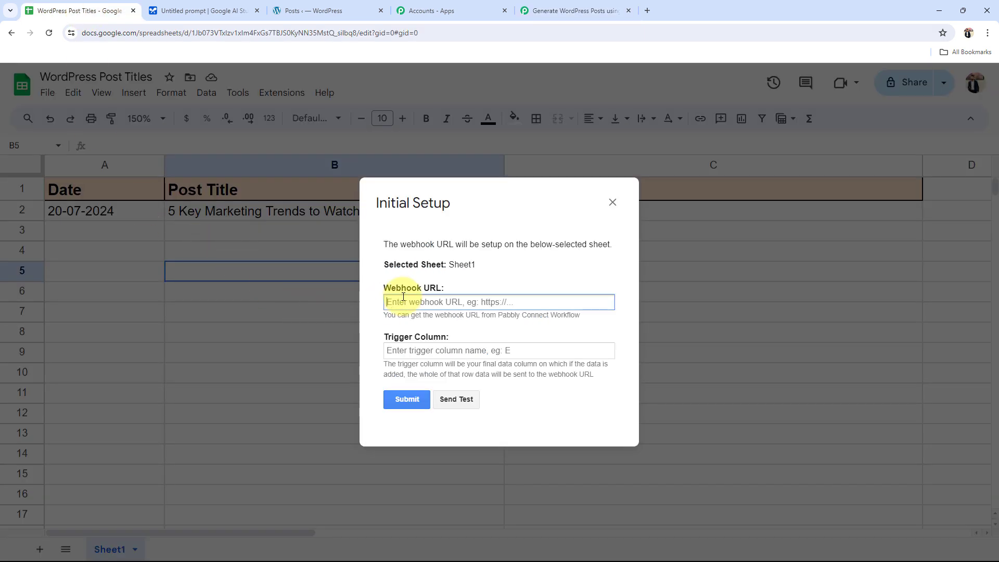
{"action": "key", "text": "ctrl+v"}
{"action": "left_click", "coordinate": [451, 286]}
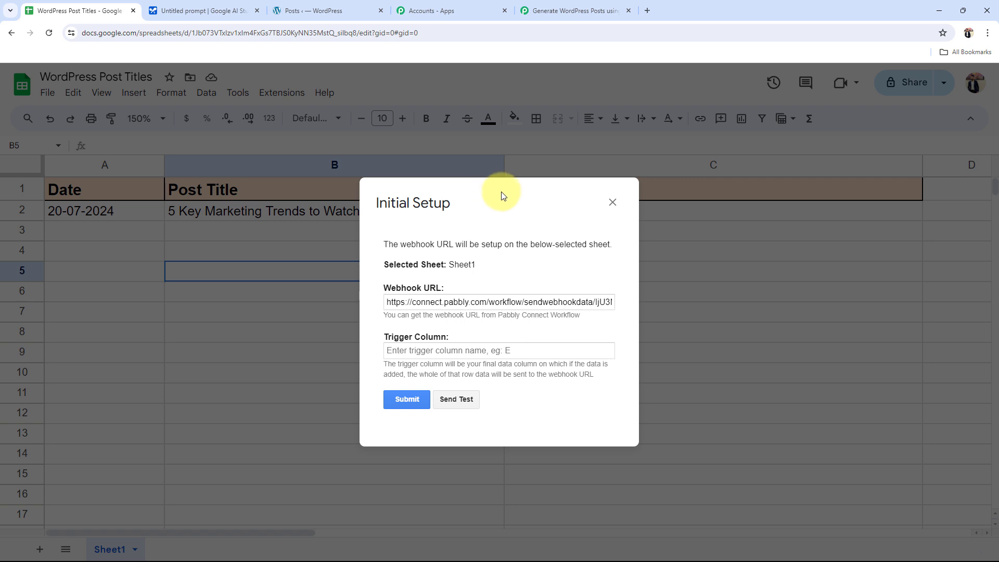
{"action": "left_click_drag", "start_coordinate": [380, 198], "coordinate": [755, 268]}
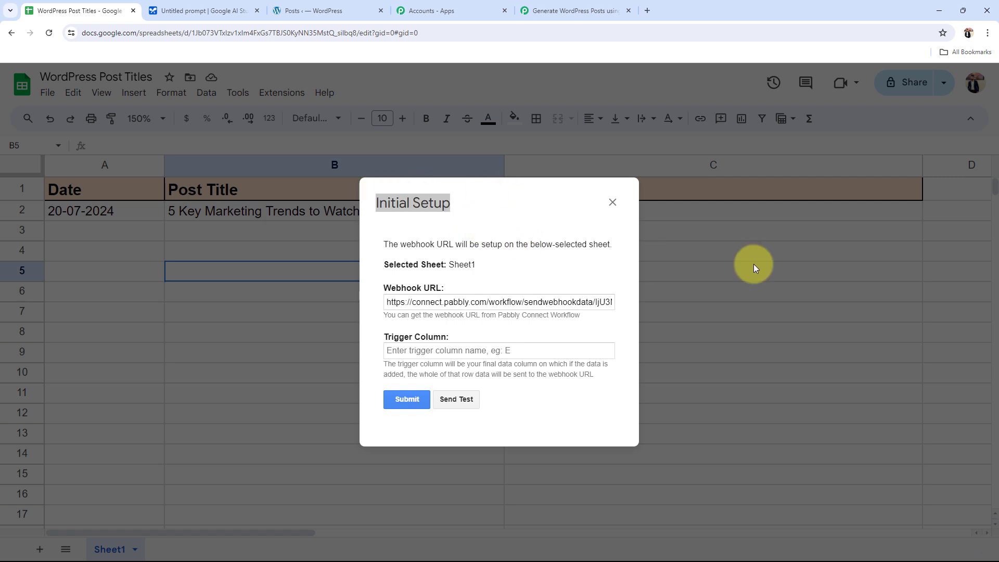
Step: Set the trigger column to B, send test data to the webhook, and submit the initial setup
{"action": "left_click", "coordinate": [411, 350]}
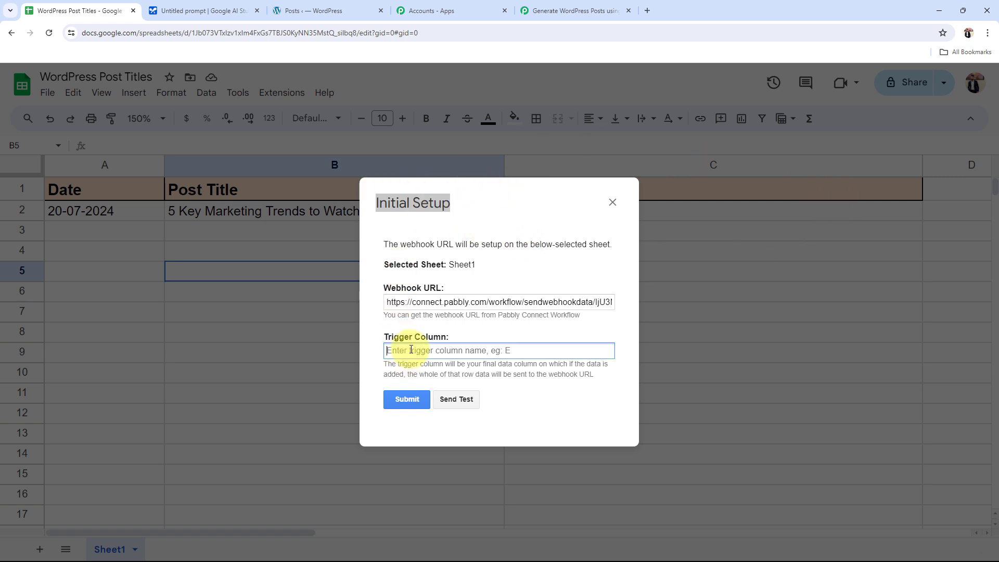
{"action": "type", "text": "B"}
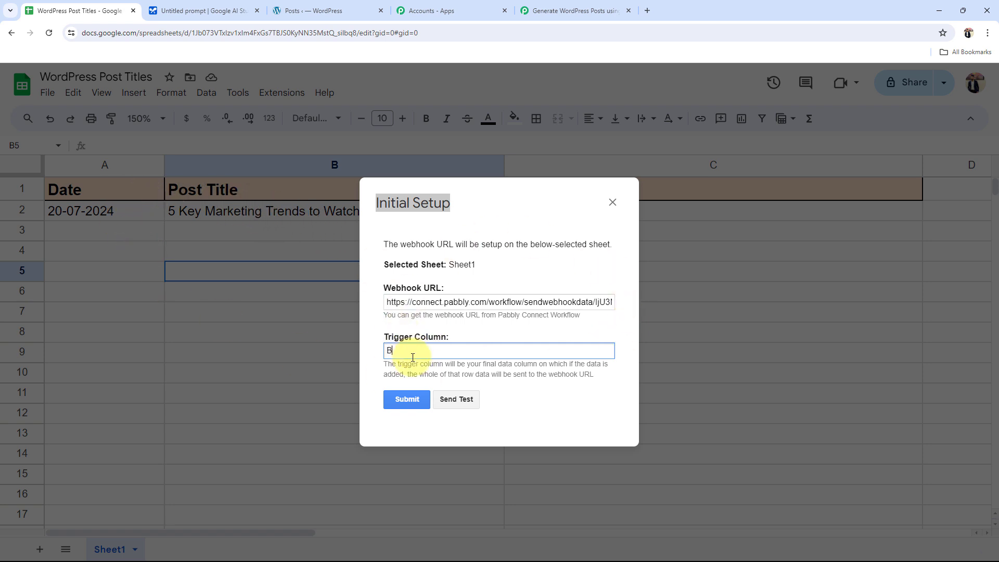
{"action": "left_click", "coordinate": [472, 401]}
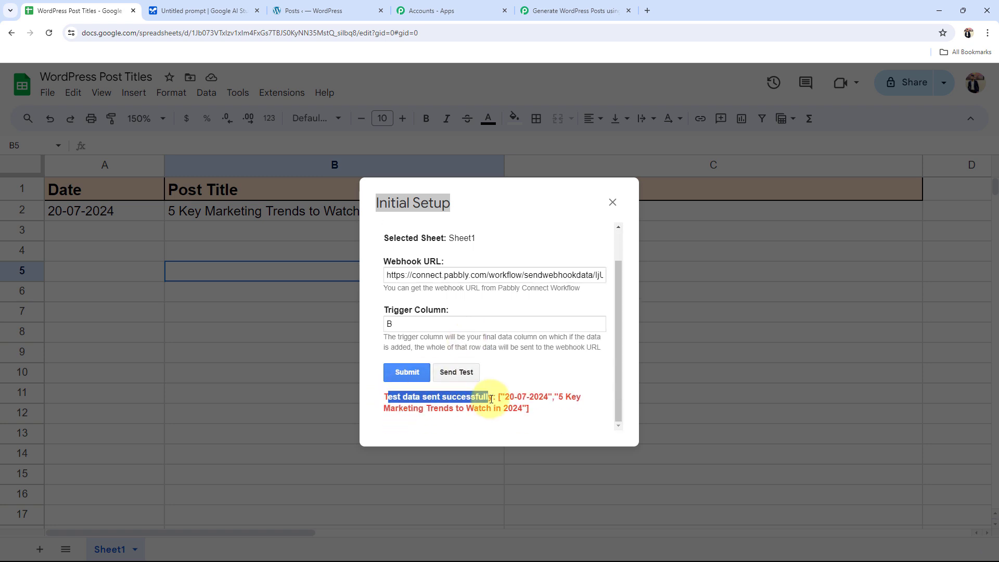
{"action": "left_click", "coordinate": [401, 370]}
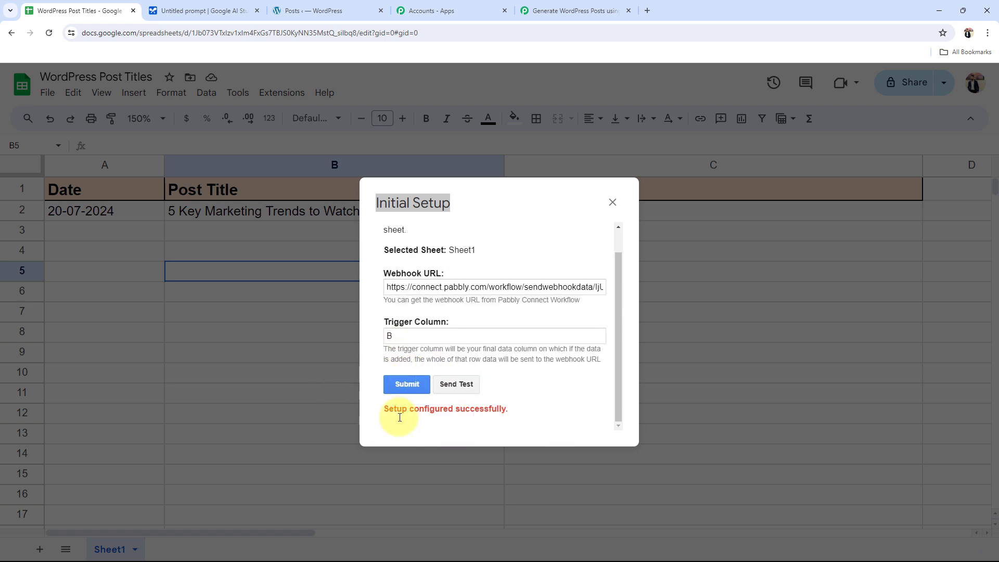
{"action": "left_click_drag", "start_coordinate": [383, 410], "coordinate": [543, 399]}
{"action": "left_click", "coordinate": [547, 402]}
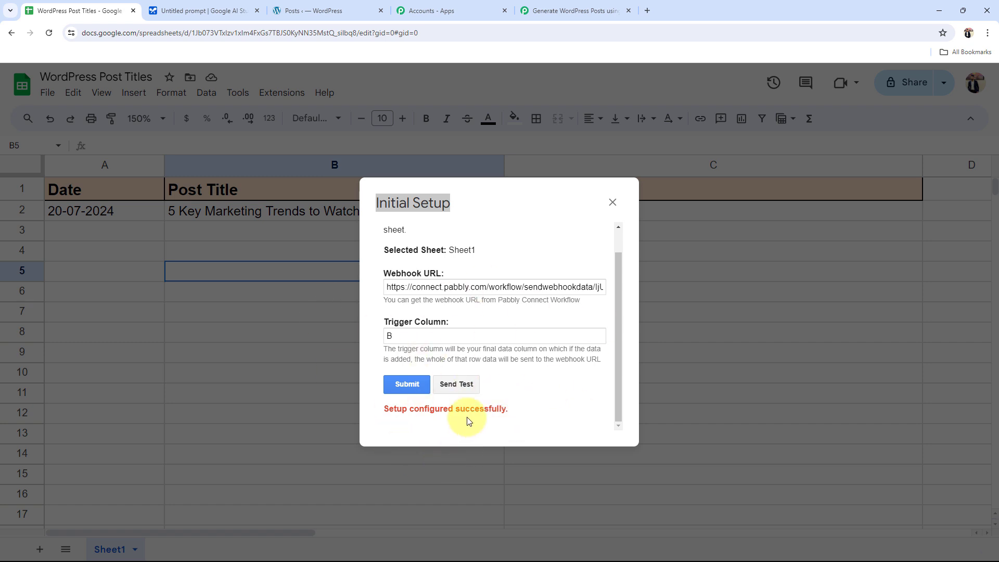
{"action": "left_click", "coordinate": [613, 202]}
Step: Enable Send On Event for the Pabbly Connect Webhooks add-on in the spreadsheet
{"action": "left_click", "coordinate": [353, 395]}
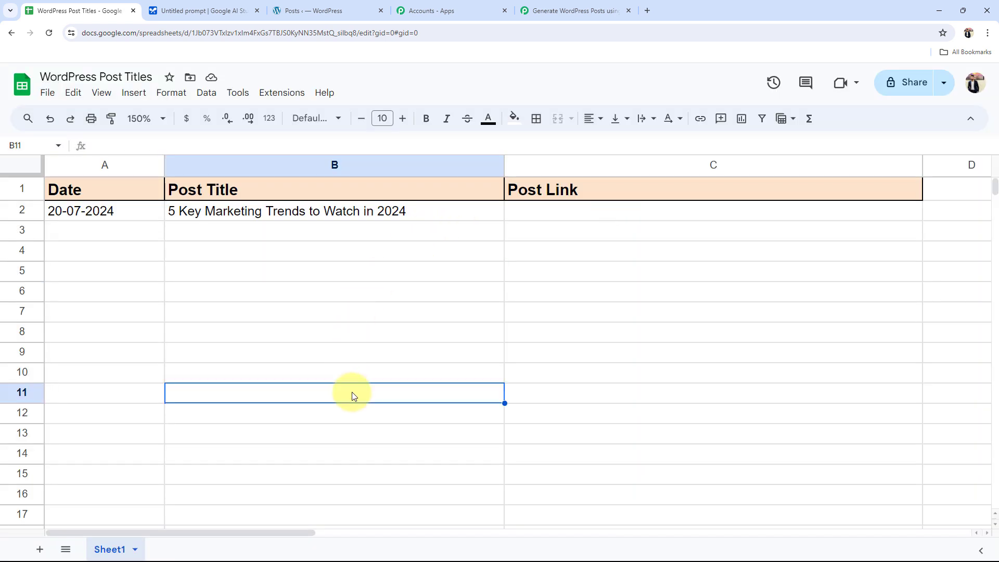
{"action": "left_click", "coordinate": [289, 95]}
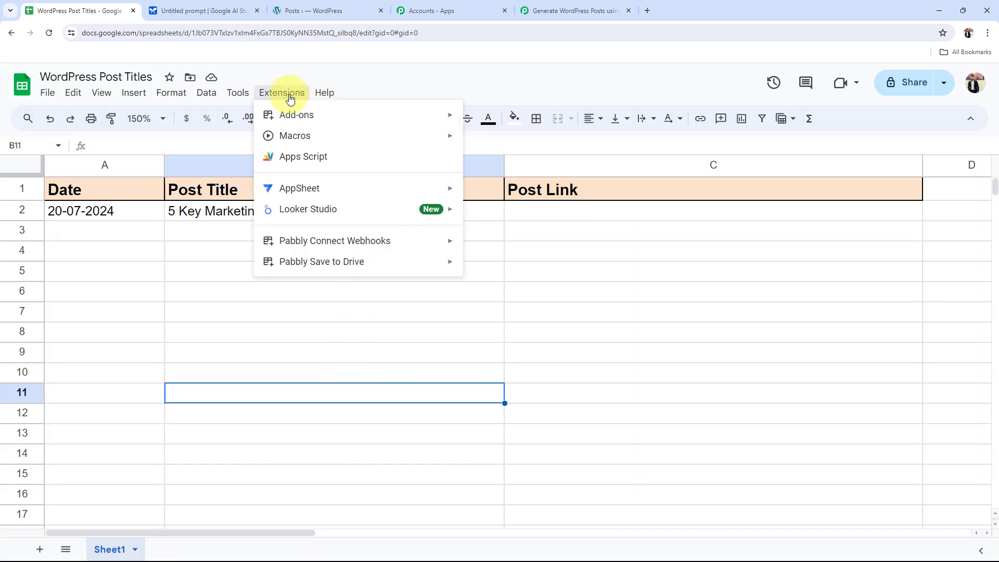
{"action": "mouse_move", "coordinate": [312, 240]}
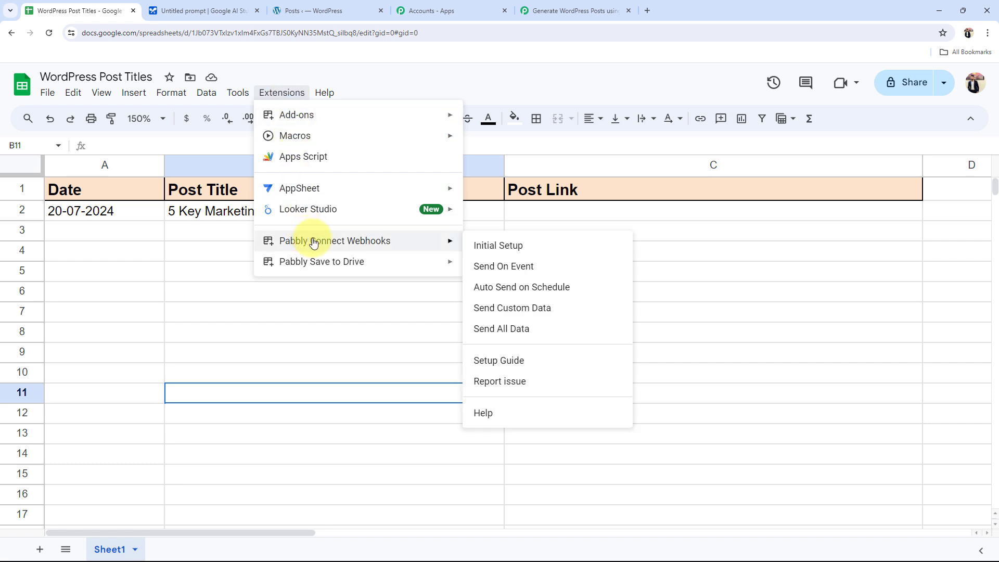
{"action": "left_click", "coordinate": [495, 266]}
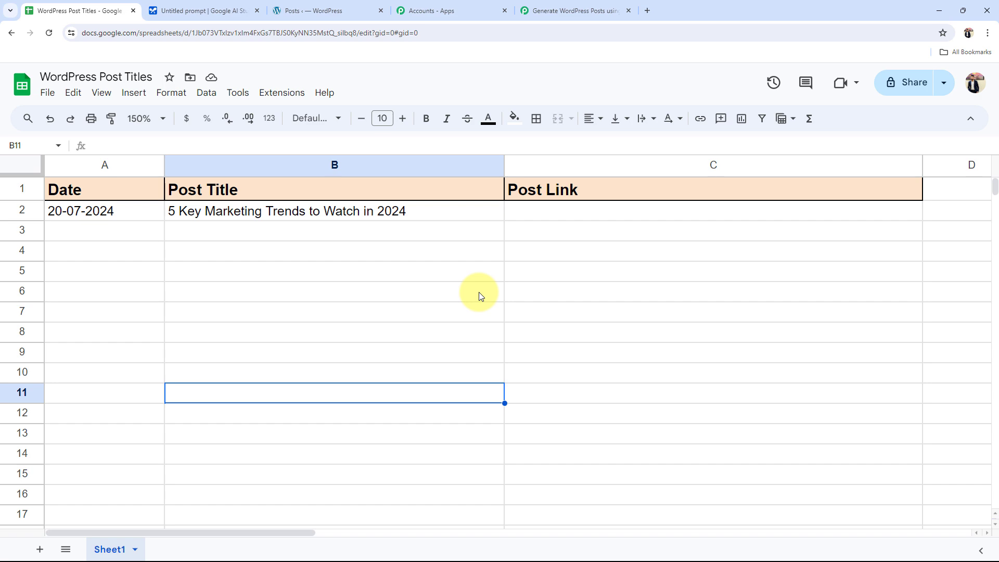
Step: Switch to the Pabbly Connect workflow and examine the response received by the Google Sheets trigger, checking the sheet, post title and date values
{"action": "left_click", "coordinate": [574, 9]}
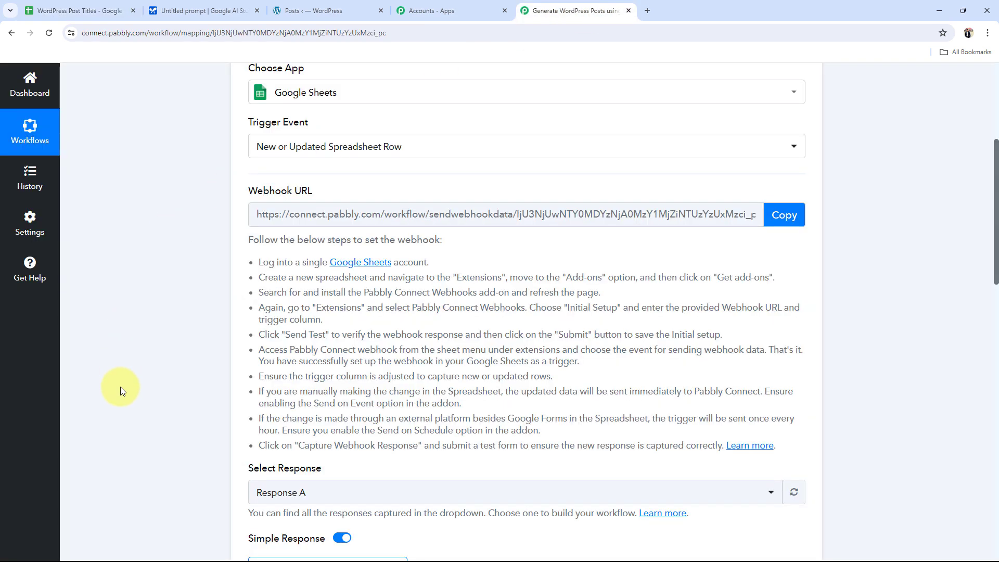
{"action": "scroll", "coordinate": [120, 386], "scroll_direction": "down", "scroll_amount": 9}
{"action": "scroll", "coordinate": [120, 386], "scroll_direction": "down", "scroll_amount": 1}
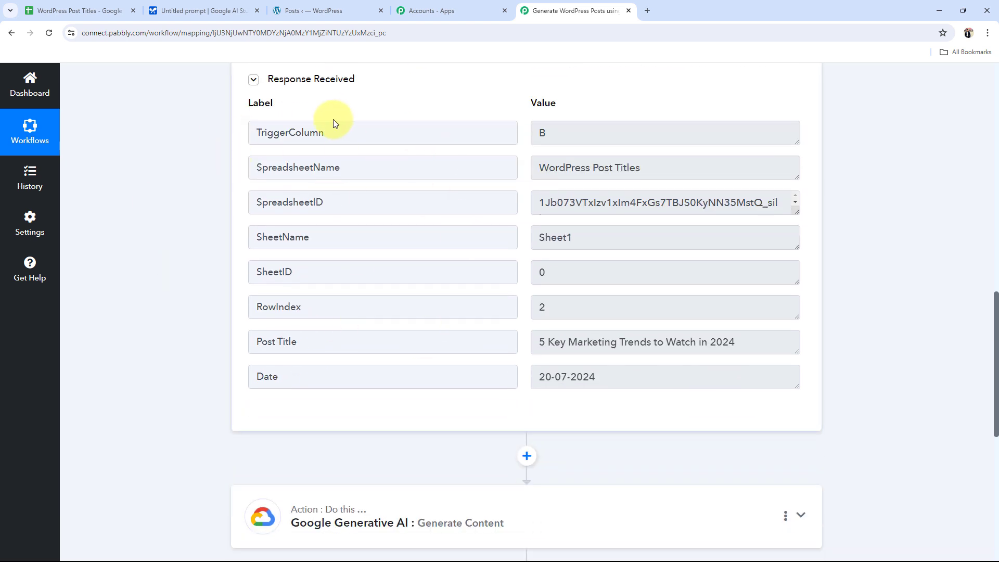
{"action": "left_click_drag", "start_coordinate": [623, 130], "coordinate": [491, 132]}
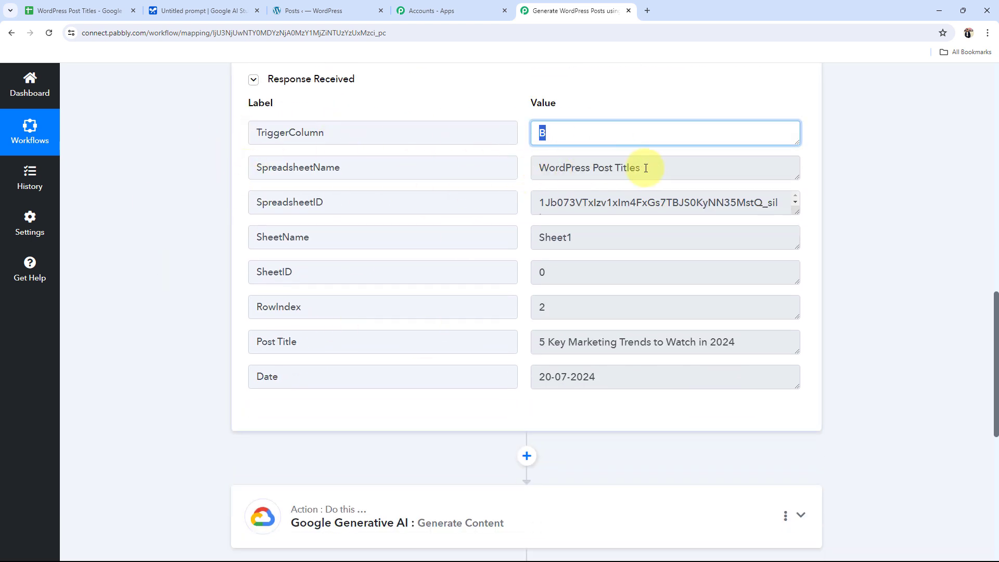
{"action": "left_click_drag", "start_coordinate": [659, 166], "coordinate": [511, 169]}
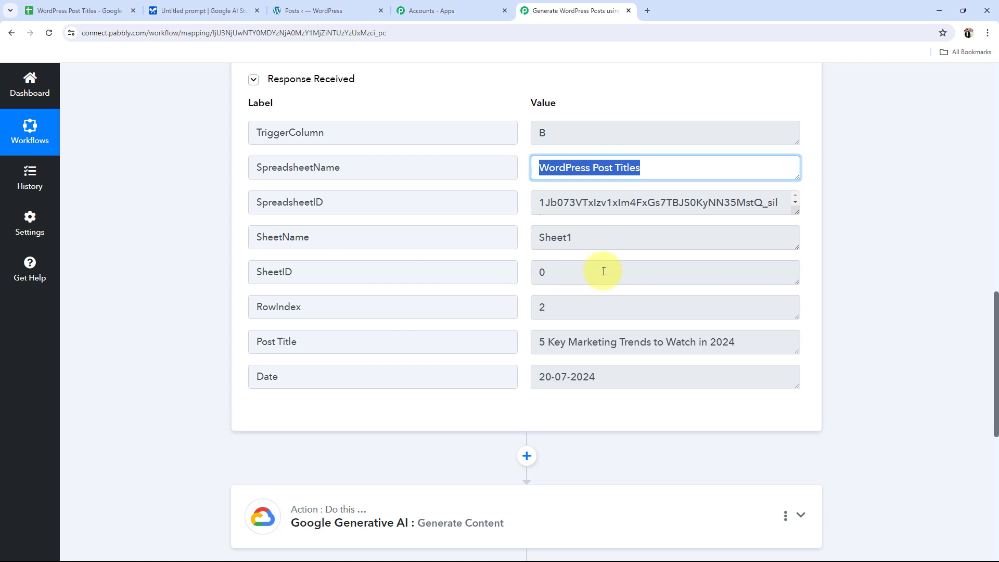
{"action": "left_click_drag", "start_coordinate": [604, 239], "coordinate": [419, 239]}
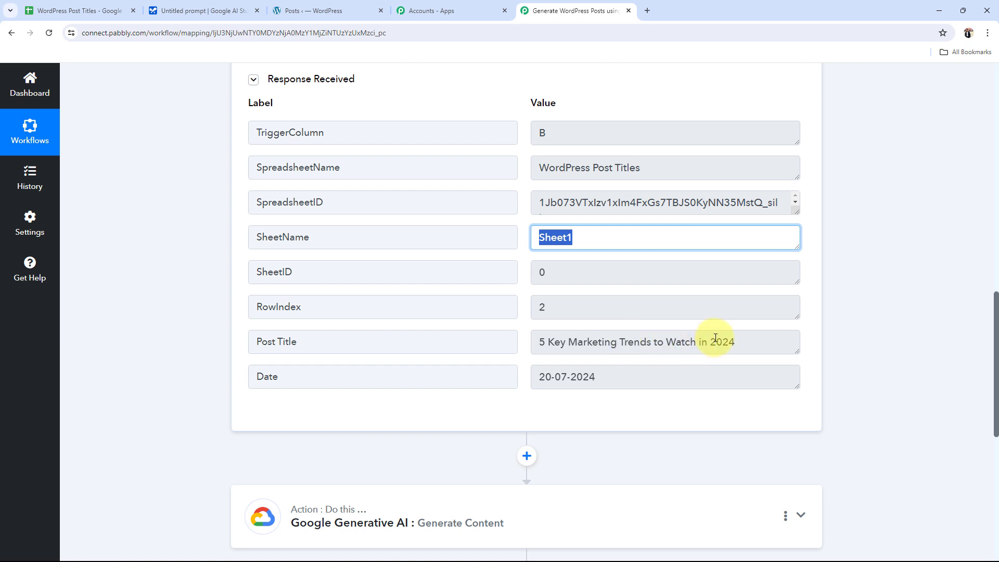
{"action": "left_click", "coordinate": [627, 384]}
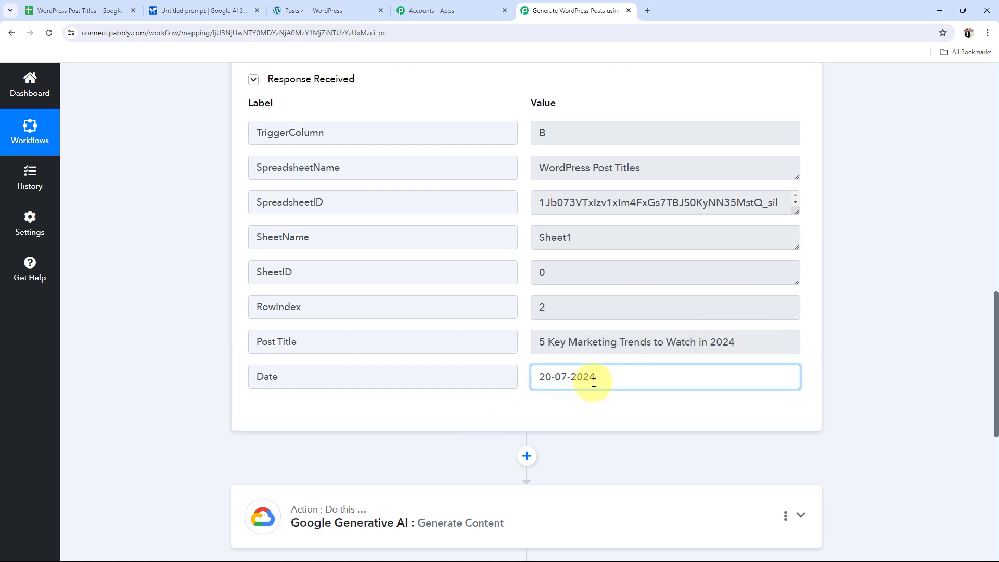
{"action": "left_click_drag", "start_coordinate": [584, 375], "coordinate": [513, 380]}
{"action": "left_click", "coordinate": [625, 402]}
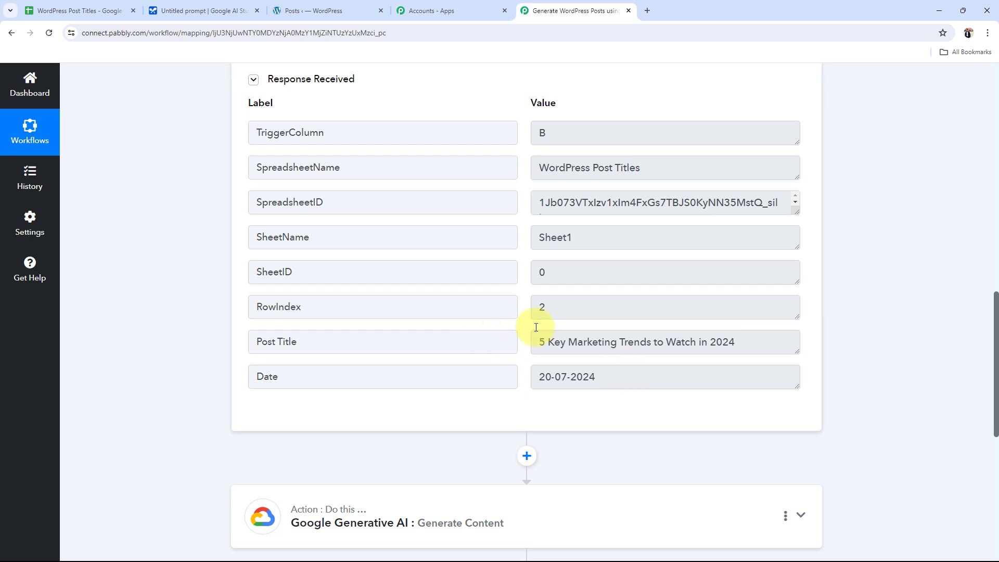
{"action": "scroll", "coordinate": [535, 327], "scroll_direction": "up", "scroll_amount": 2}
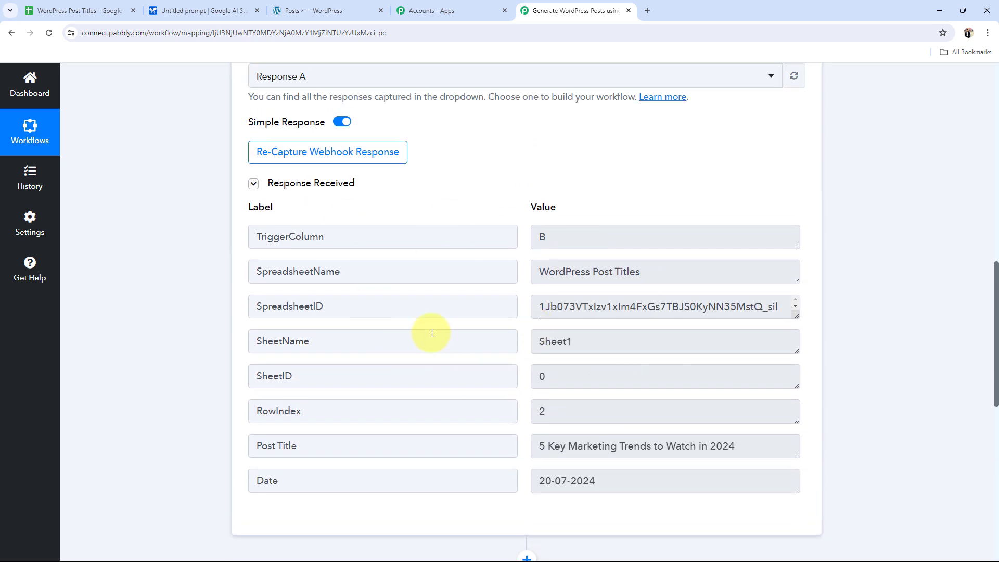
{"action": "left_click", "coordinate": [33, 13]}
{"action": "left_click", "coordinate": [572, 10]}
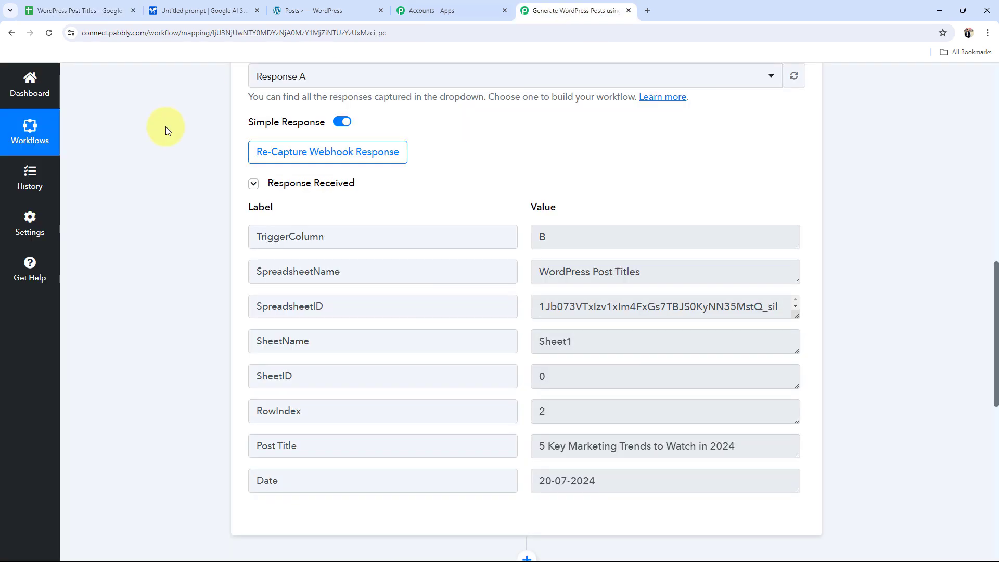
Step: Start connecting the Google Generative AI action step with a new connection and check which credential it requires
{"action": "scroll", "coordinate": [226, 356], "scroll_direction": "up", "scroll_amount": 15}
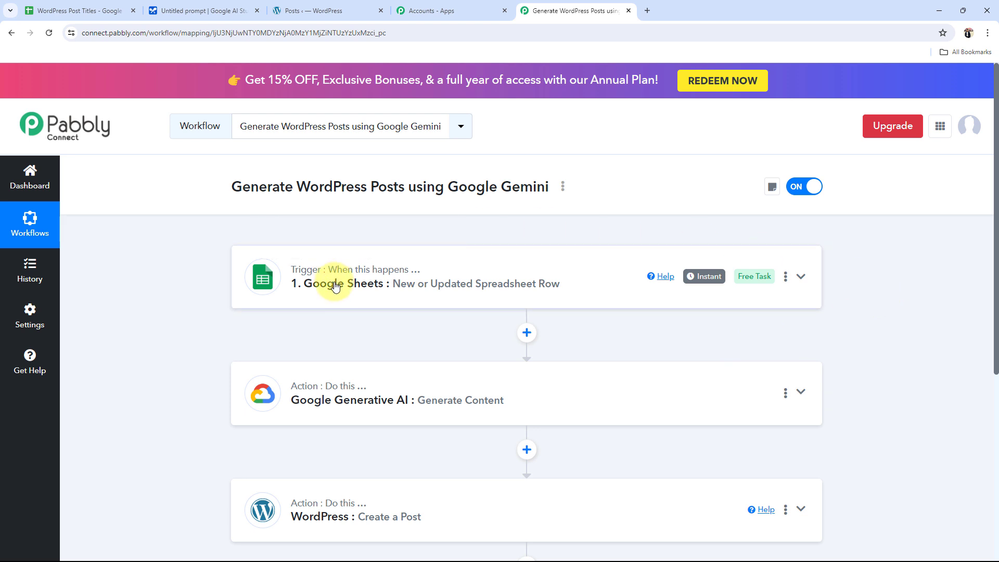
{"action": "left_click", "coordinate": [338, 401]}
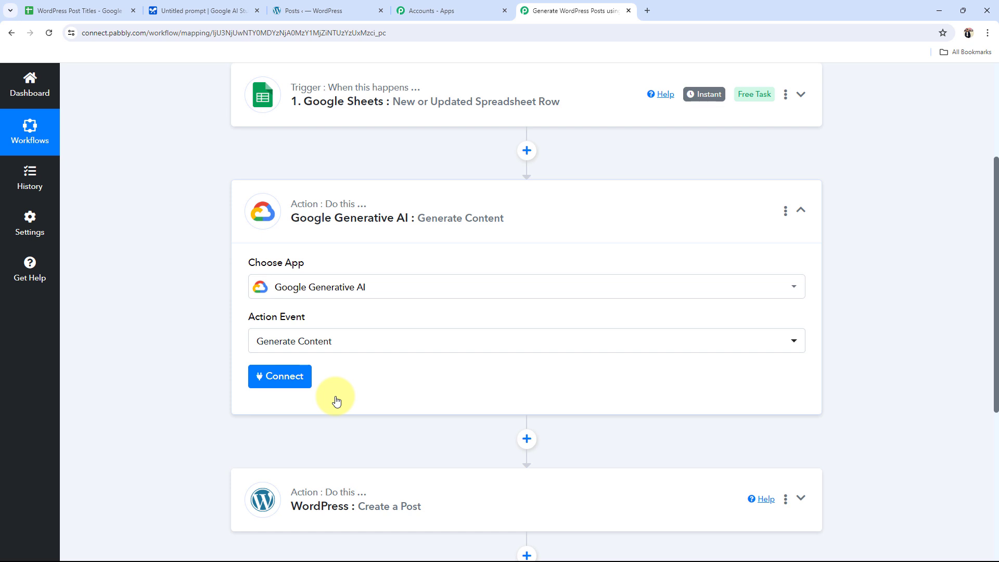
{"action": "left_click", "coordinate": [271, 385]}
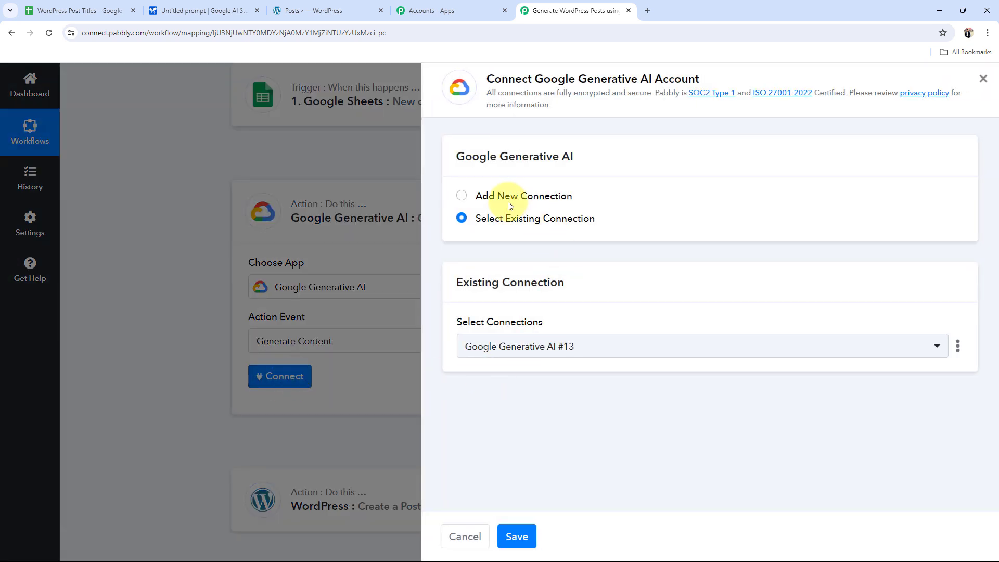
{"action": "left_click", "coordinate": [462, 198]}
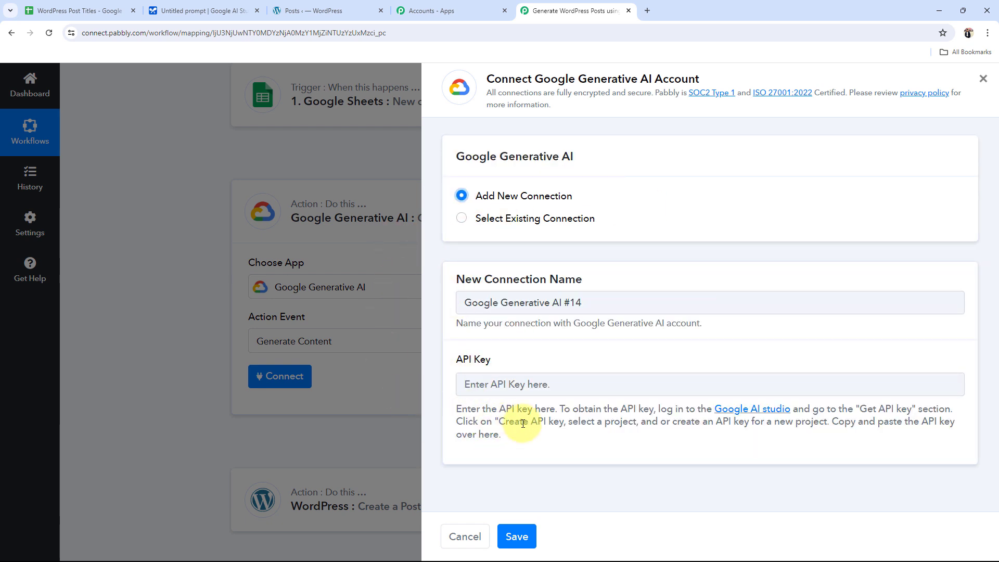
{"action": "left_click_drag", "start_coordinate": [454, 359], "coordinate": [533, 357]}
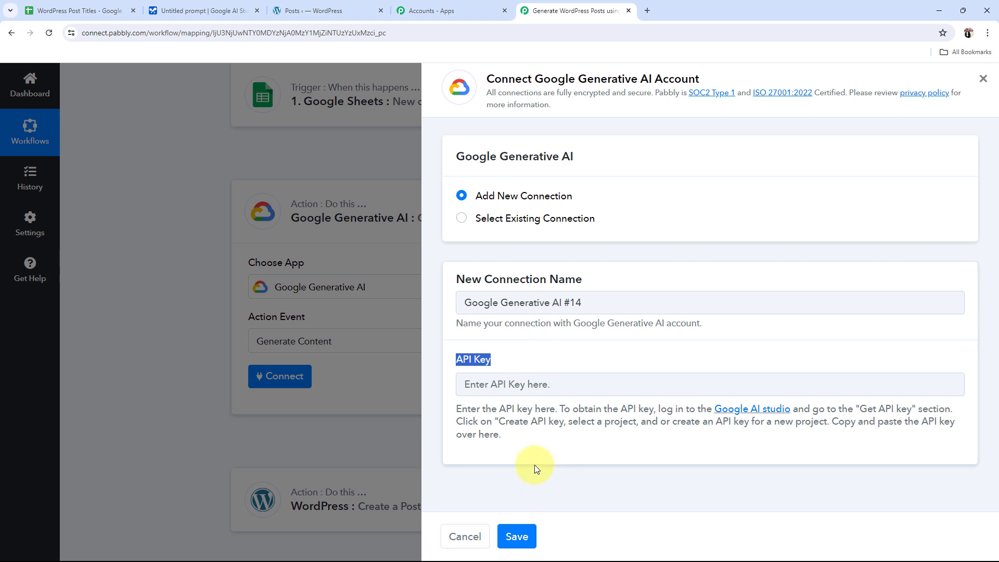
{"action": "left_click", "coordinate": [521, 461]}
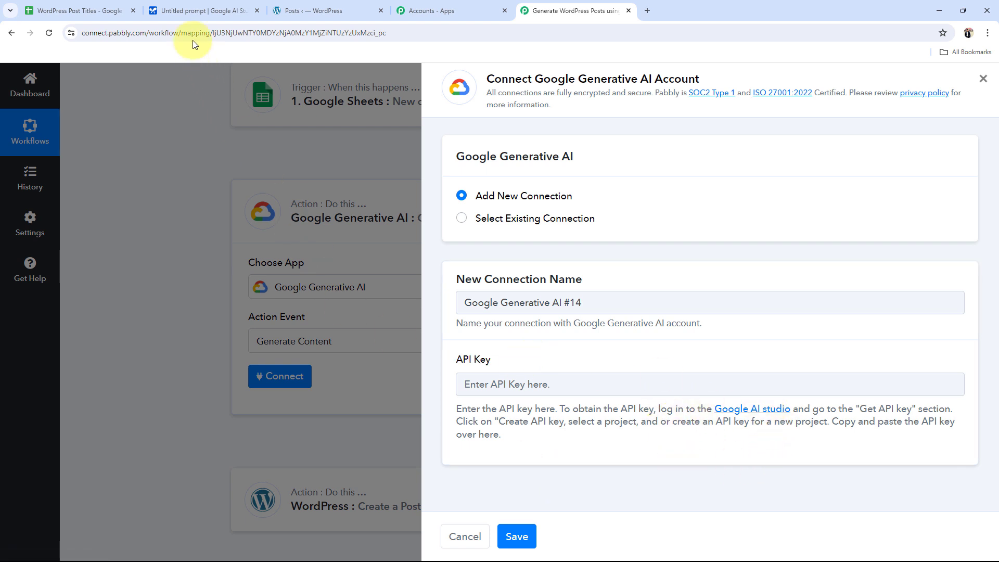
Step: Switch to Google AI Studio and open its API keys page
{"action": "left_click", "coordinate": [186, 9]}
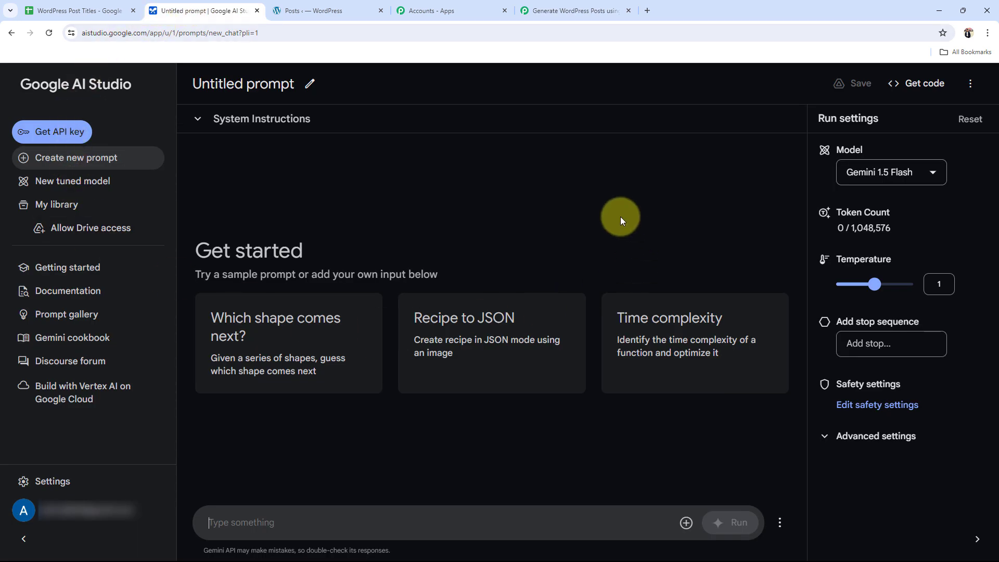
{"action": "left_click", "coordinate": [46, 136]}
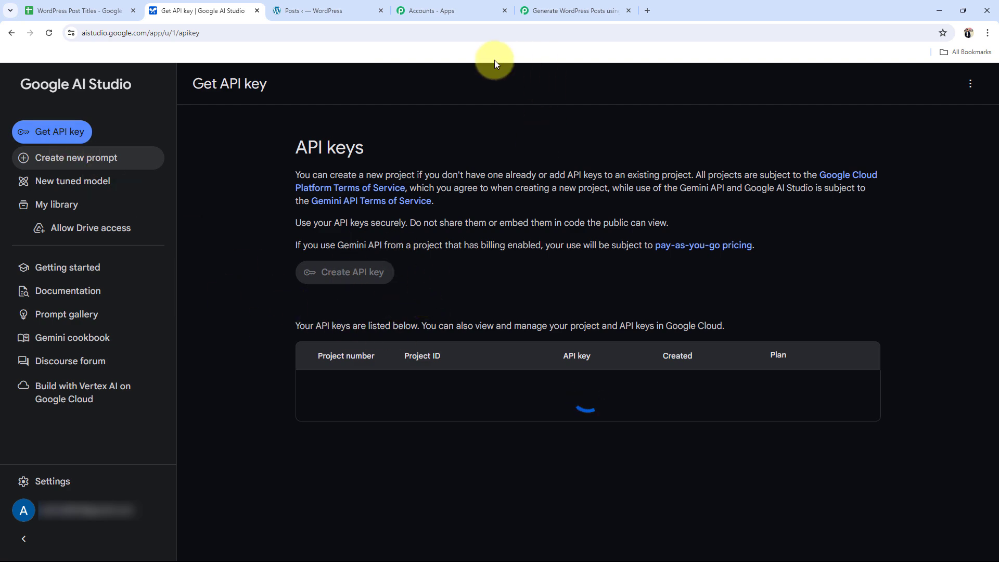
{"action": "left_click", "coordinate": [556, 7]}
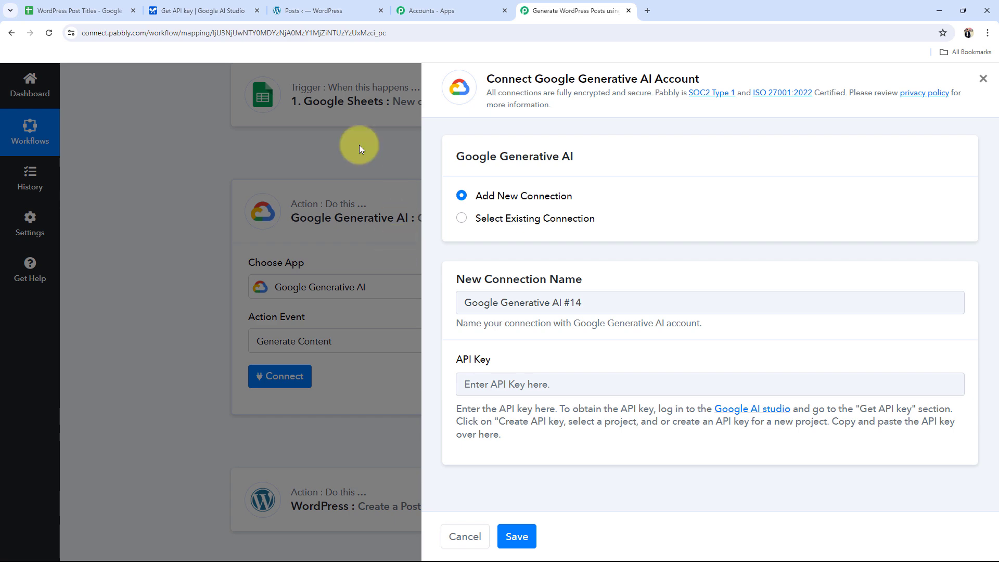
{"action": "left_click", "coordinate": [203, 9]}
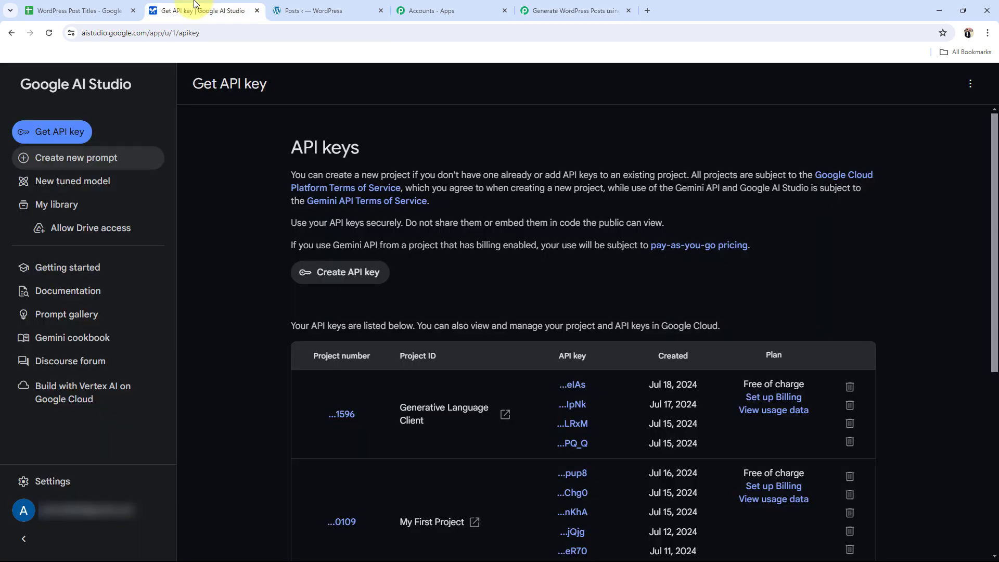
Step: Create an API key in the existing Generative Language Client project and copy it
{"action": "left_click", "coordinate": [366, 272]}
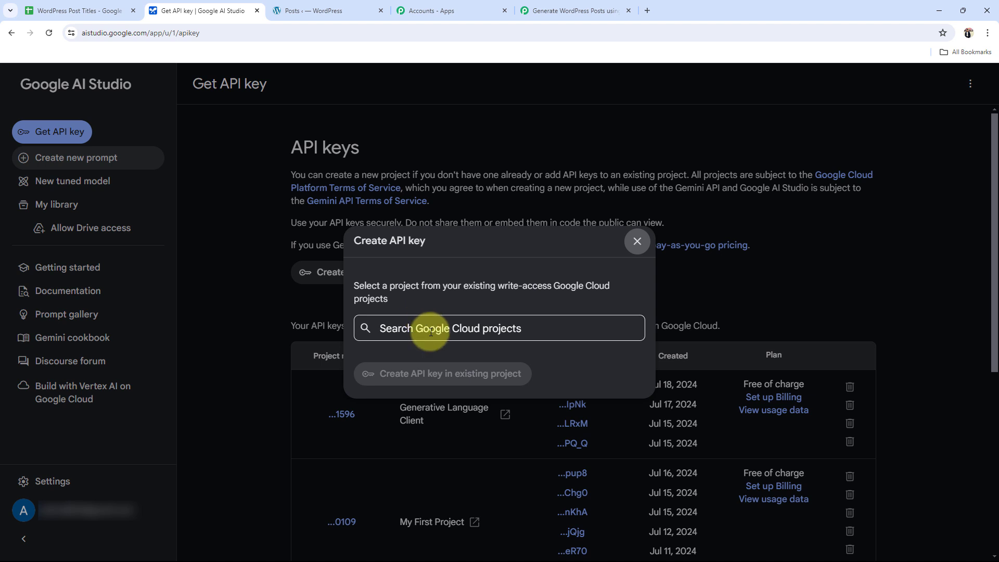
{"action": "left_click", "coordinate": [432, 329]}
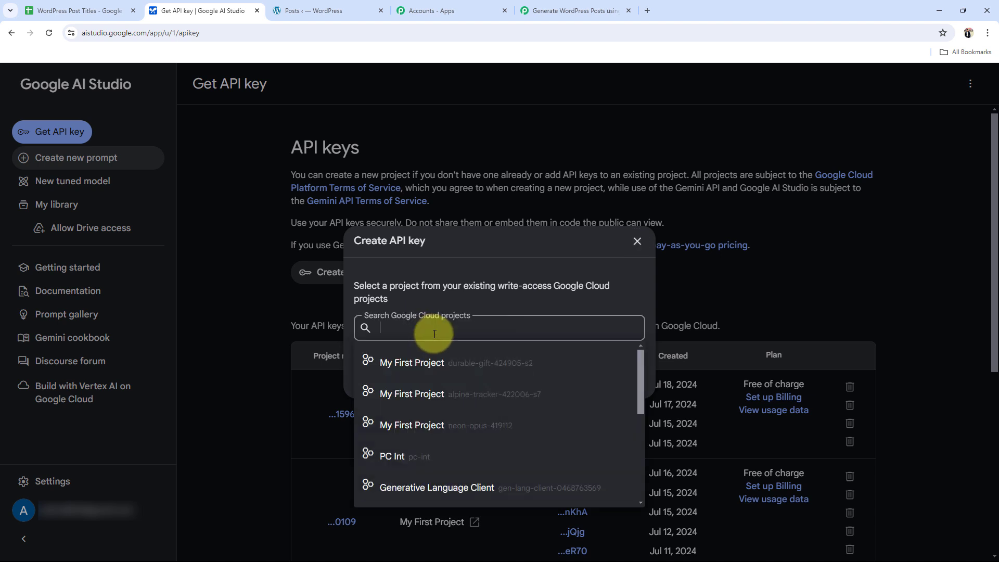
{"action": "left_click", "coordinate": [447, 479]}
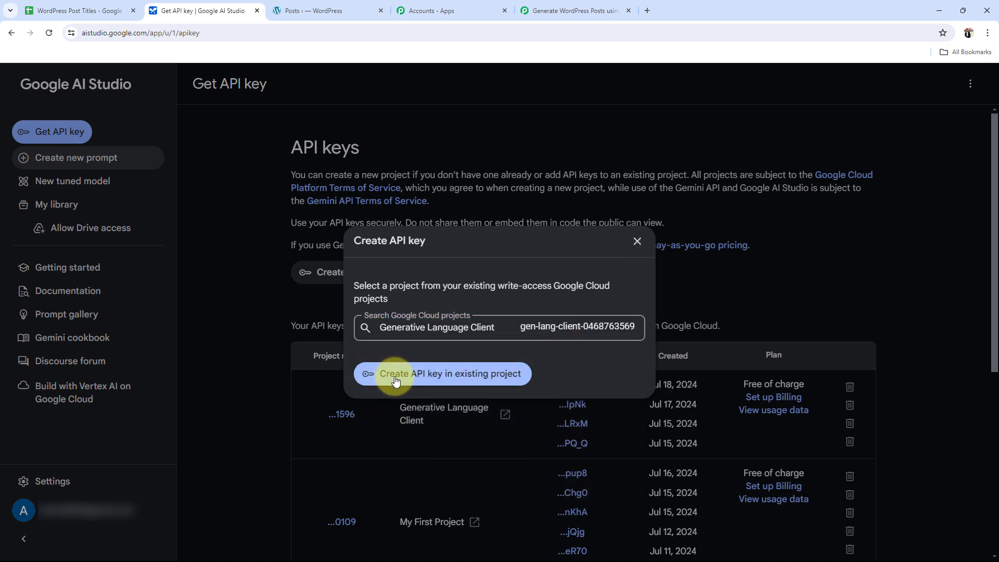
{"action": "left_click", "coordinate": [441, 373]}
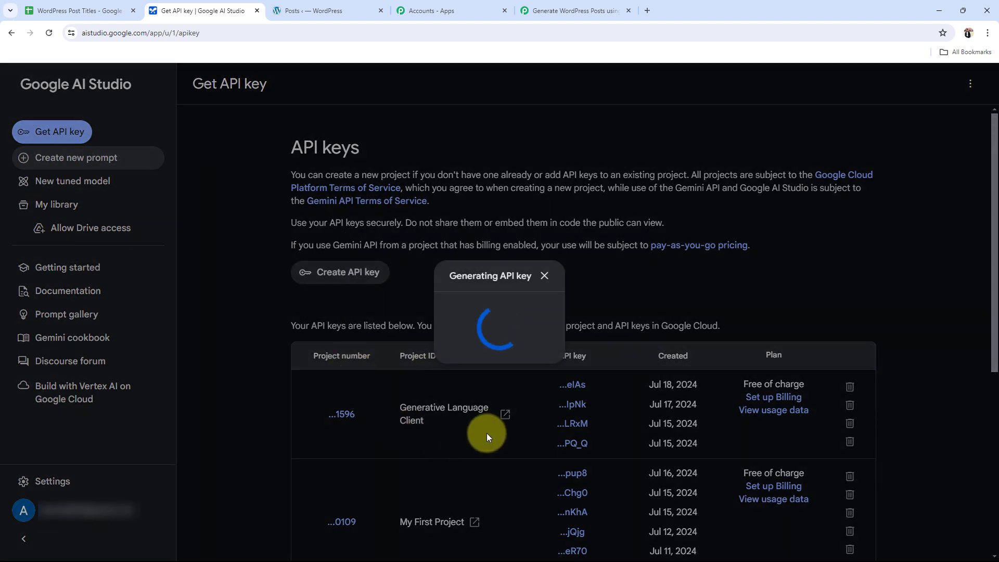
{"action": "left_click", "coordinate": [525, 354]}
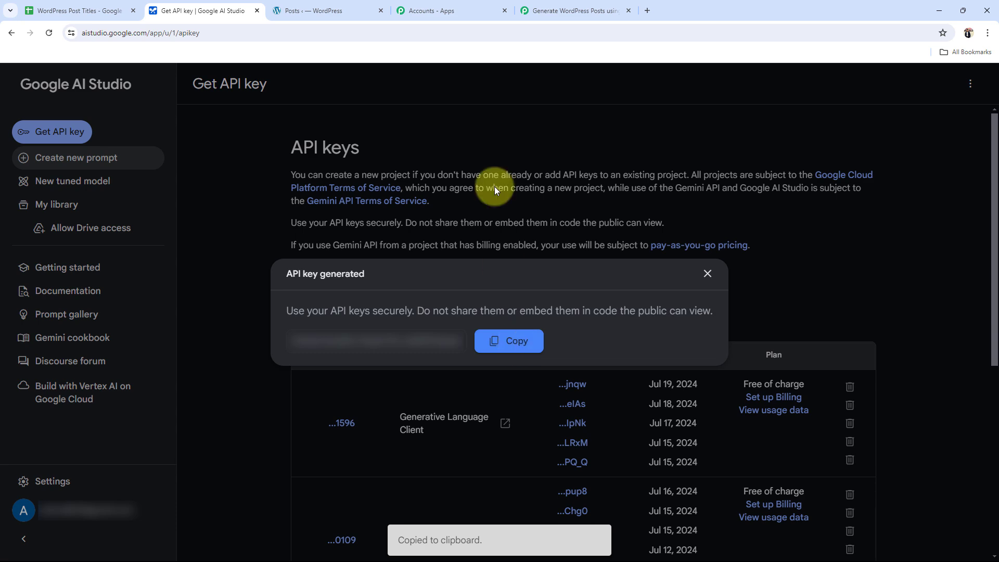
Step: Switch to the Pabbly Connect workflow, paste the API key into the new Google Generative AI connection and save it
{"action": "left_click", "coordinate": [528, 10]}
{"action": "left_click", "coordinate": [485, 384]}
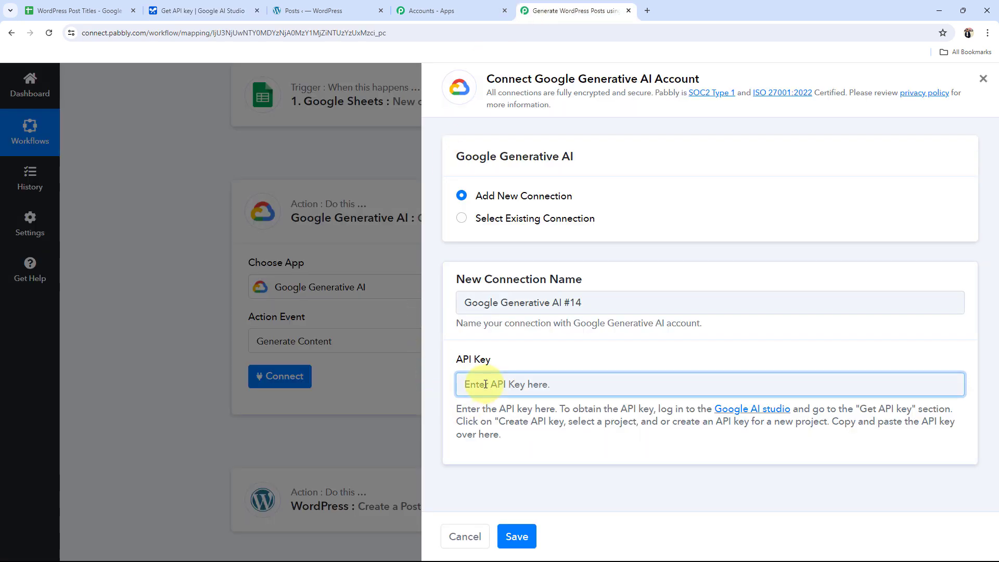
{"action": "key", "text": "ctrl+v"}
{"action": "left_click", "coordinate": [517, 536]}
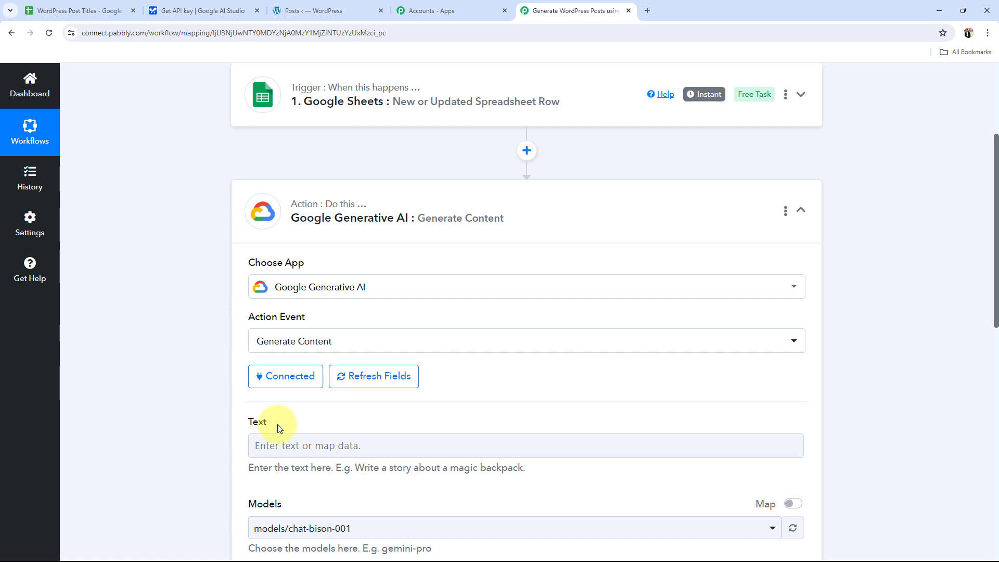
Step: Enter "Generate an informative blog on the title :-" as the prompt text of the Generate Content action
{"action": "scroll", "coordinate": [195, 434], "scroll_direction": "down", "scroll_amount": 3}
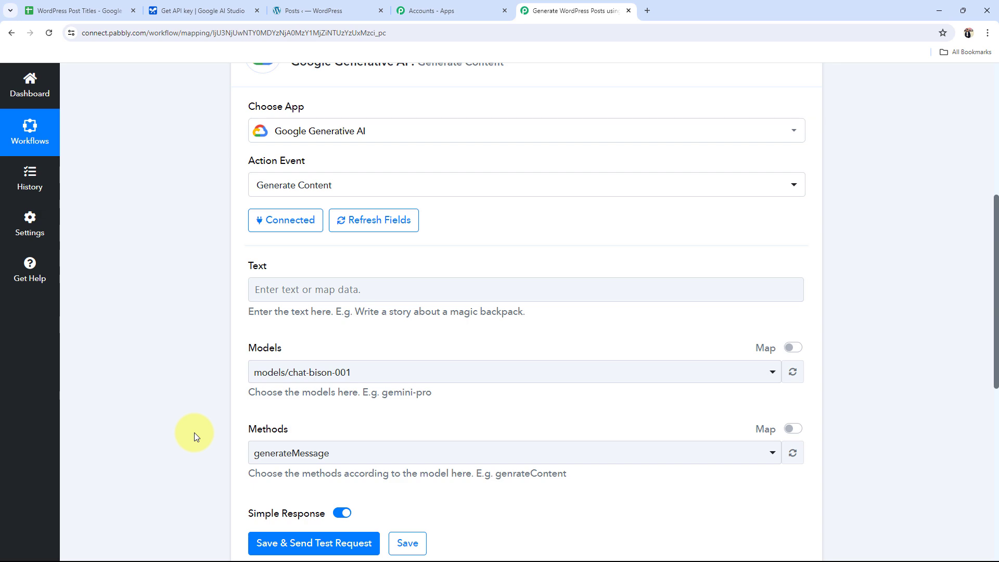
{"action": "left_click", "coordinate": [114, 4]}
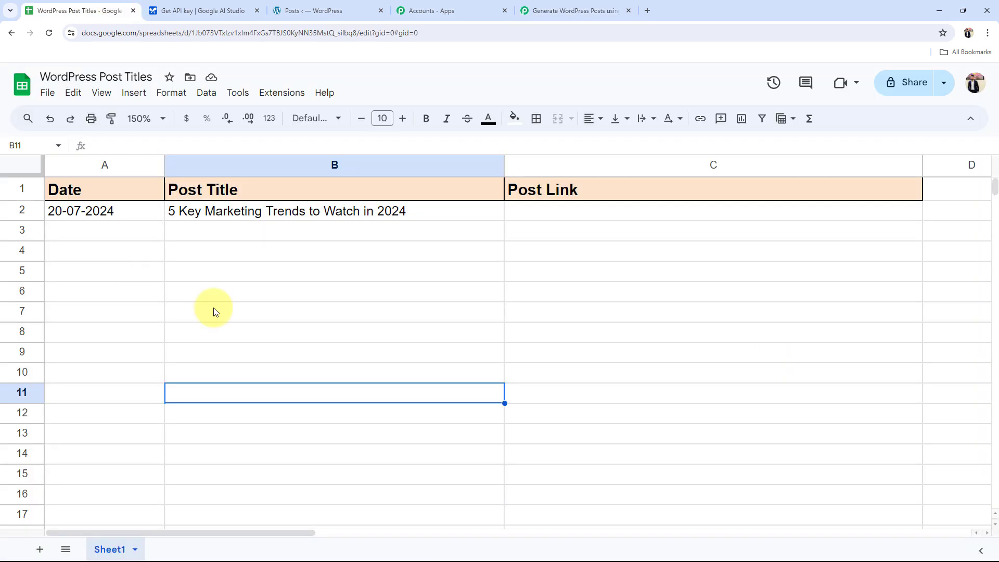
{"action": "left_click", "coordinate": [558, 10]}
{"action": "scroll", "coordinate": [205, 334], "scroll_direction": "down", "scroll_amount": 2}
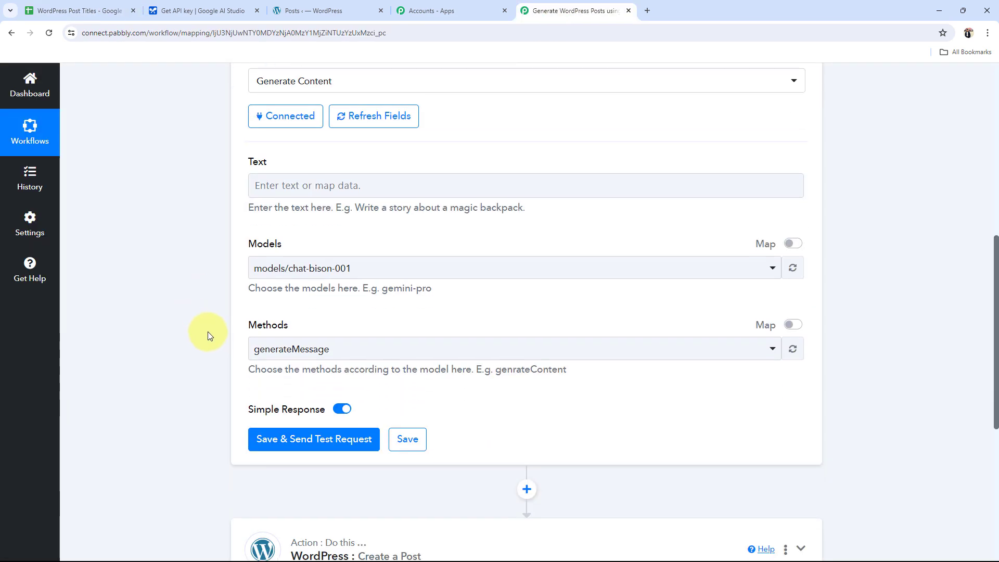
{"action": "left_click", "coordinate": [311, 189]}
{"action": "key", "text": "ctrl+v"}
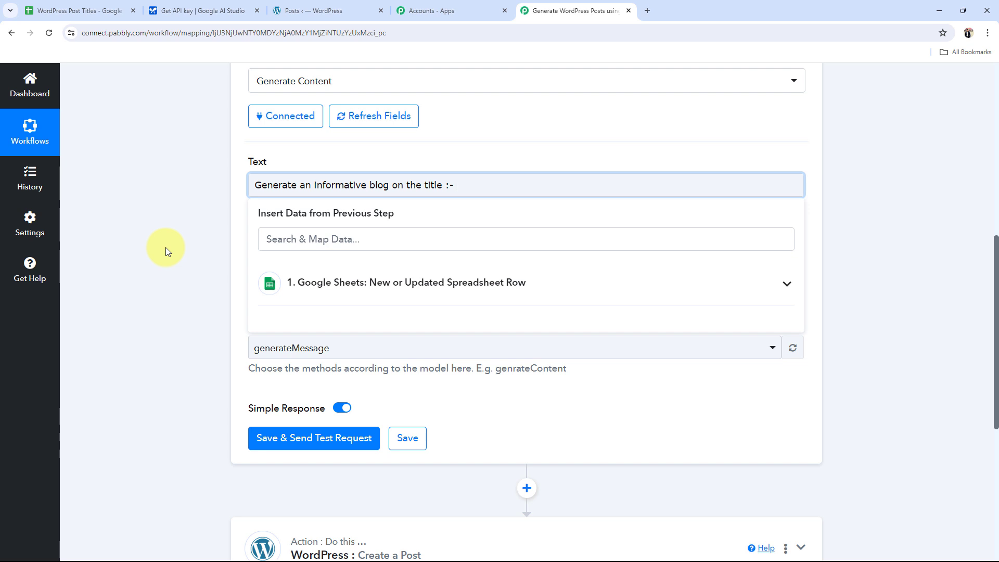
{"action": "left_click", "coordinate": [165, 248]}
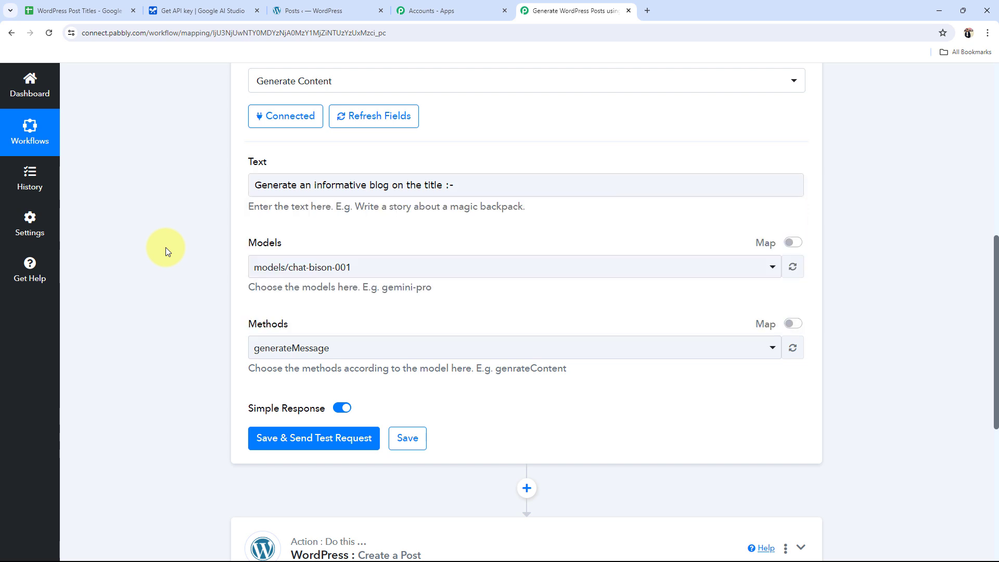
Step: Check the post title in the WordPress Post Titles spreadsheet and return to the workflow's Google Generative AI step
{"action": "scroll", "coordinate": [170, 251], "scroll_direction": "up", "scroll_amount": 8}
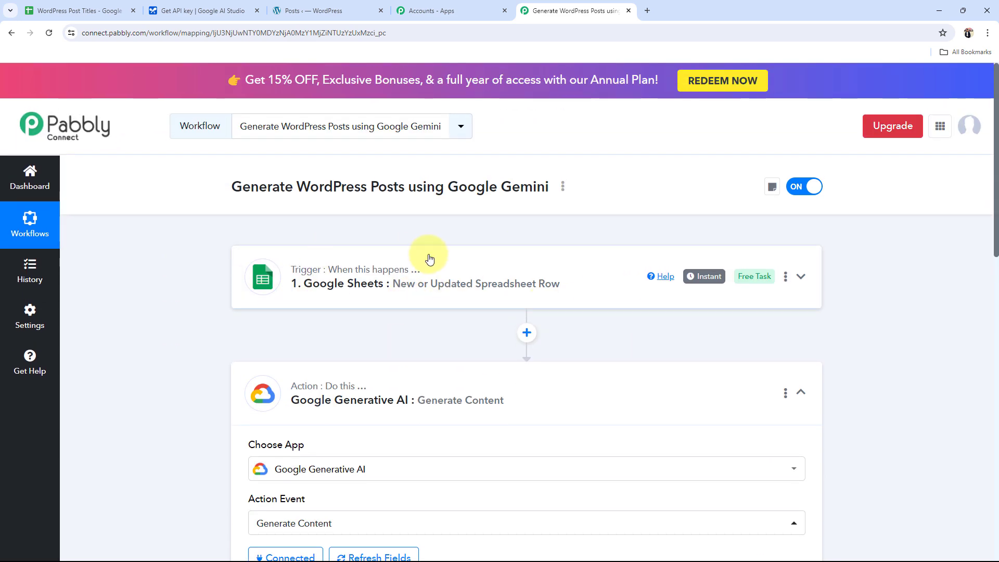
{"action": "left_click", "coordinate": [81, 10]}
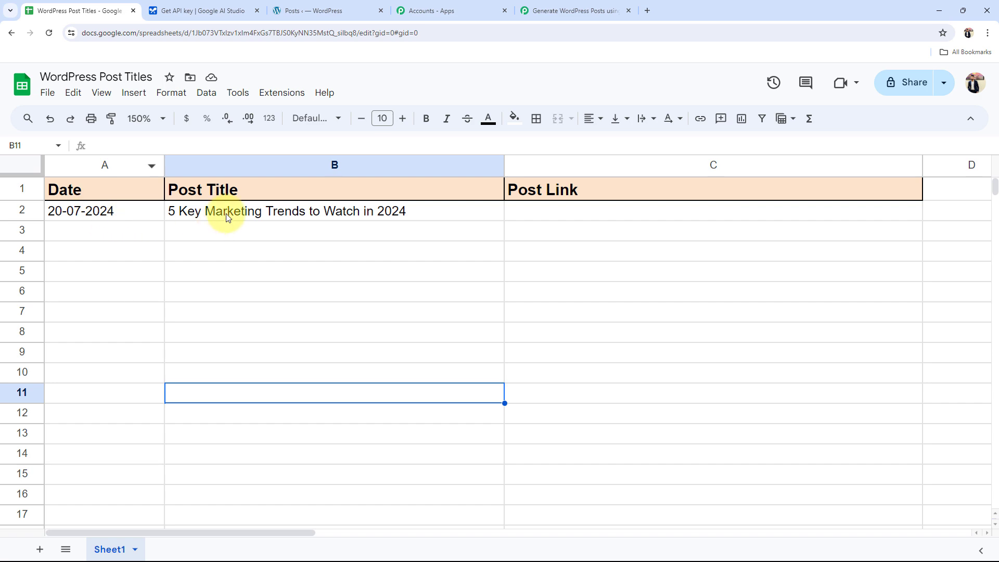
{"action": "left_click", "coordinate": [549, 11]}
{"action": "scroll", "coordinate": [223, 365], "scroll_direction": "down", "scroll_amount": 3}
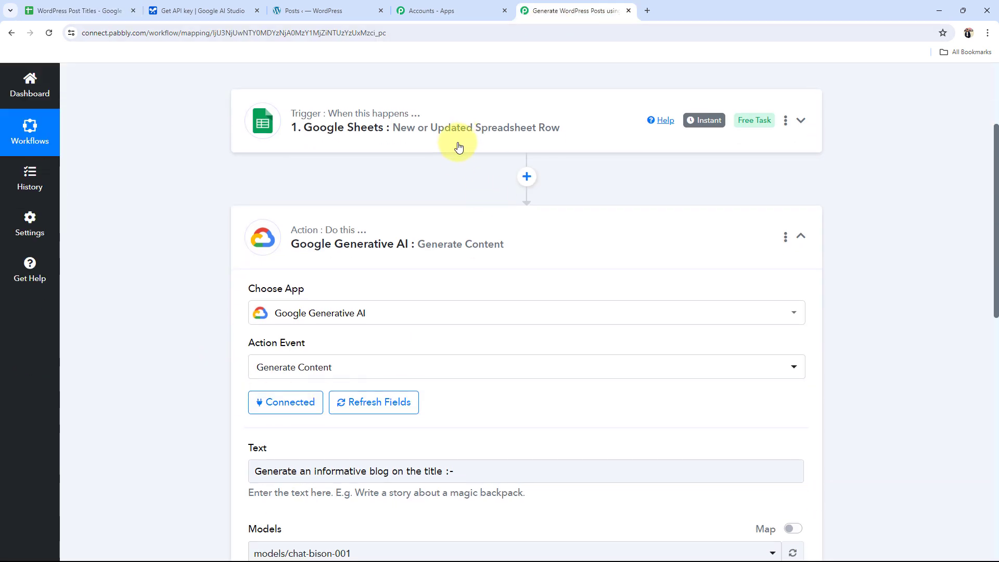
{"action": "scroll", "coordinate": [241, 308], "scroll_direction": "down", "scroll_amount": 3}
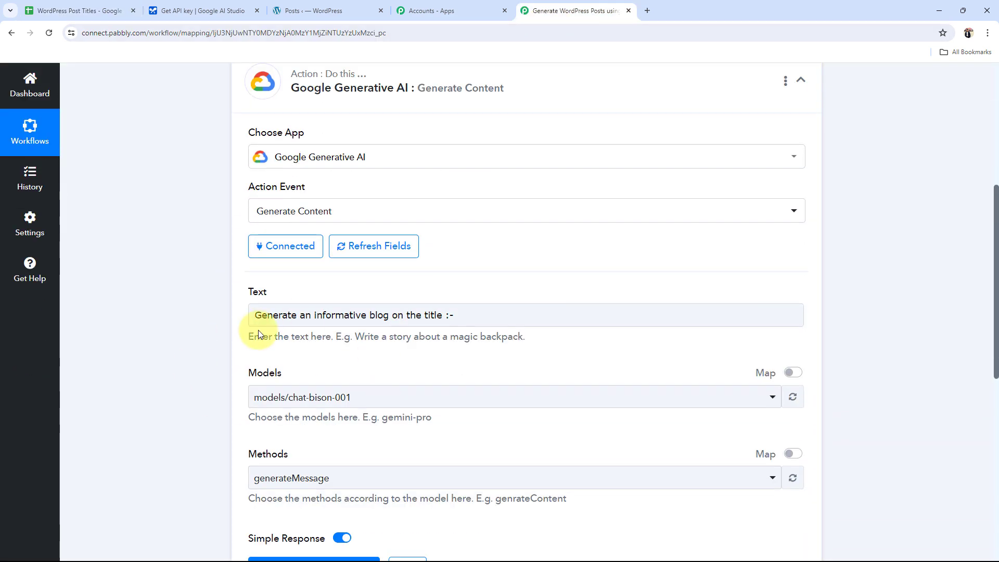
{"action": "scroll", "coordinate": [258, 330], "scroll_direction": "up", "scroll_amount": 2}
{"action": "scroll", "coordinate": [257, 330], "scroll_direction": "down", "scroll_amount": 3}
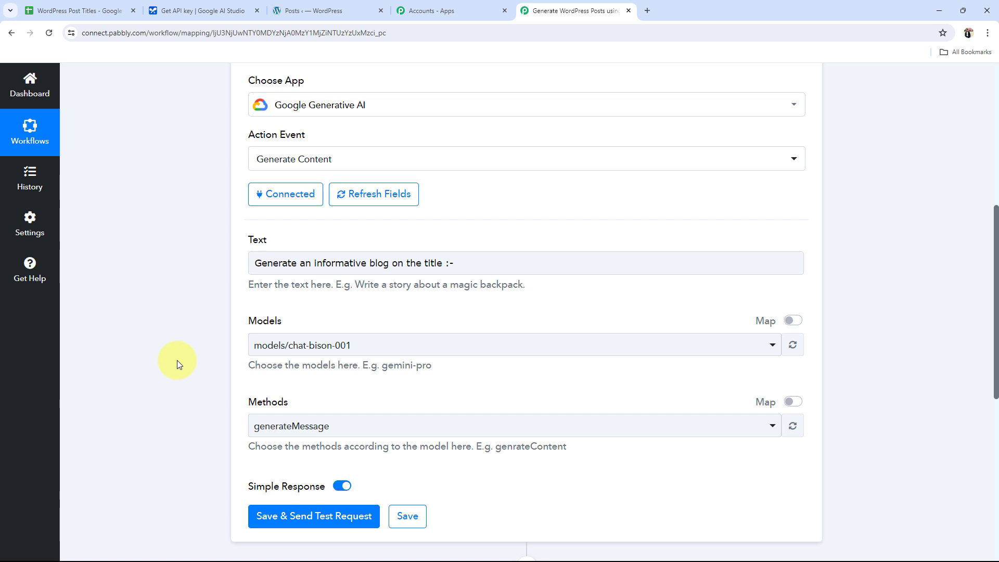
Step: Map the Post Title value from the Google Sheets trigger to the end of the prompt text
{"action": "left_click", "coordinate": [497, 266]}
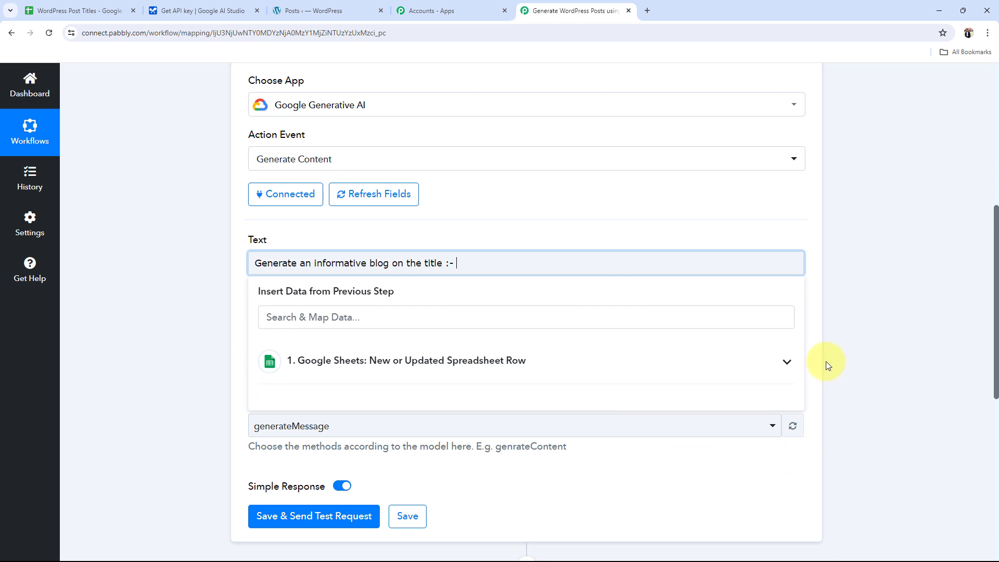
{"action": "left_click", "coordinate": [787, 366]}
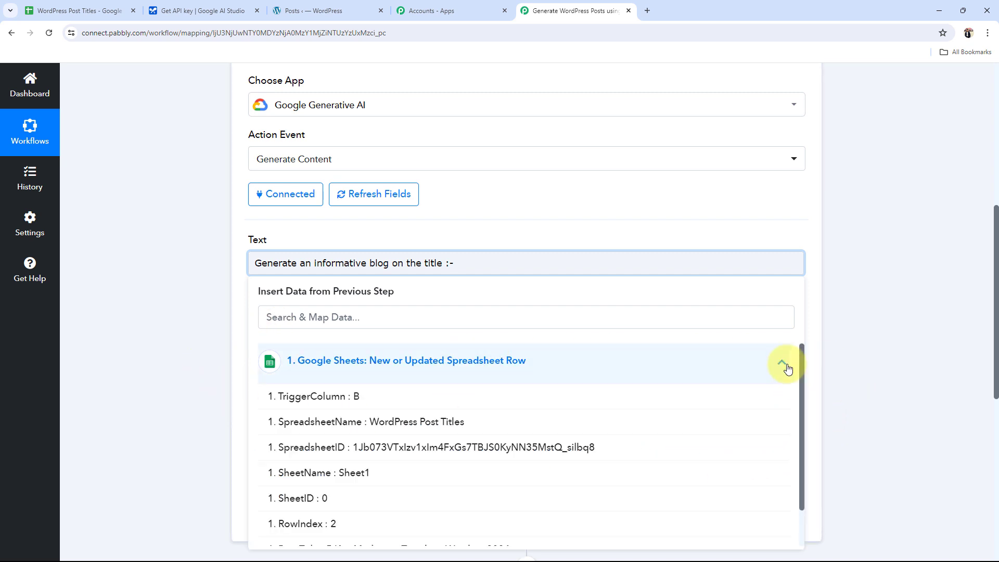
{"action": "scroll", "coordinate": [640, 435], "scroll_direction": "down", "scroll_amount": 1}
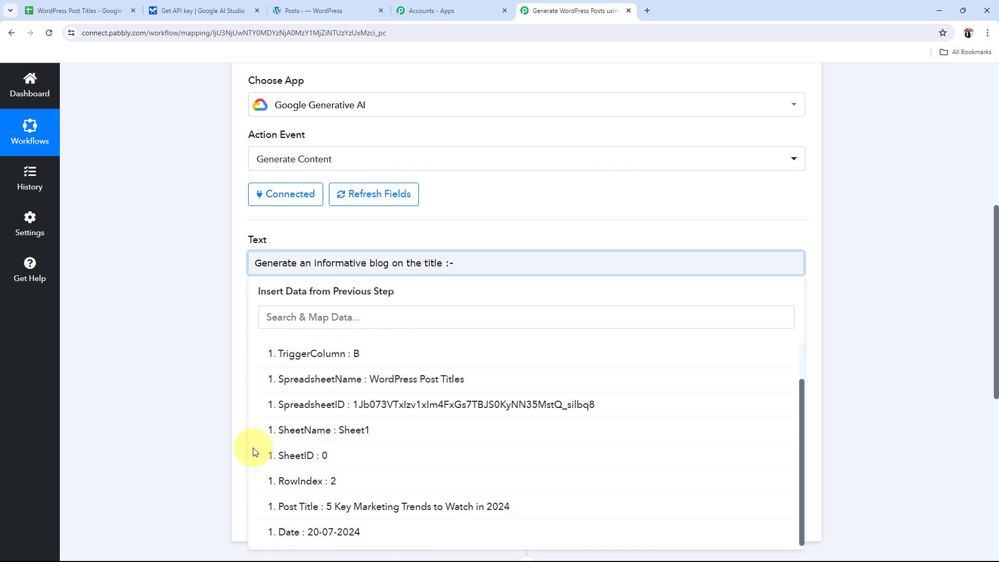
{"action": "left_click", "coordinate": [349, 516]}
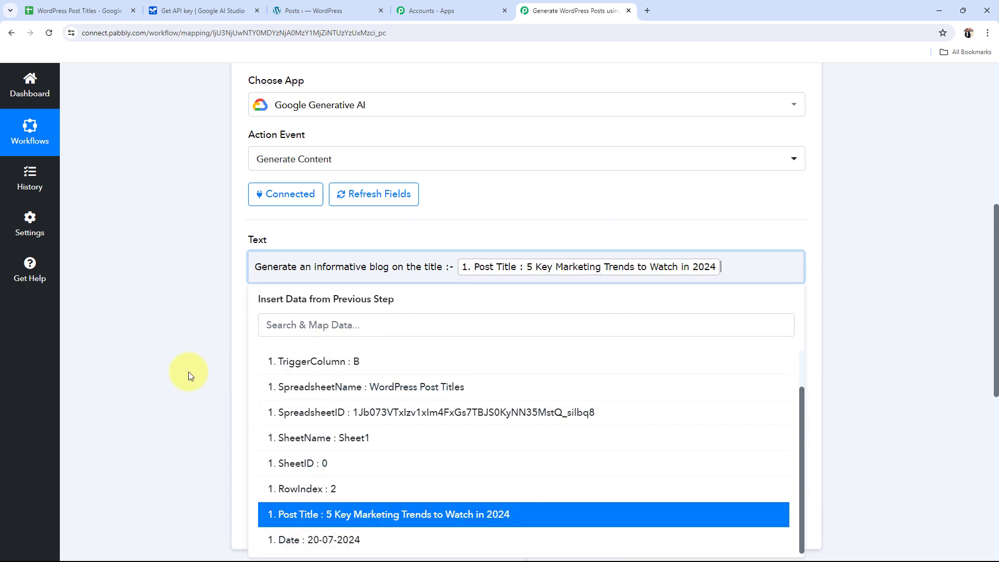
{"action": "left_click", "coordinate": [172, 353]}
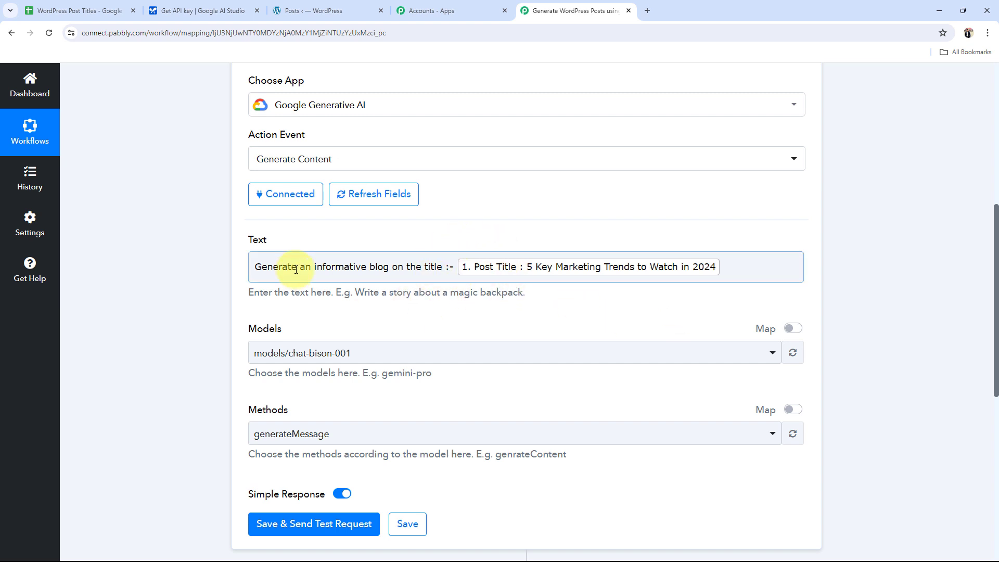
{"action": "left_click", "coordinate": [14, 276]}
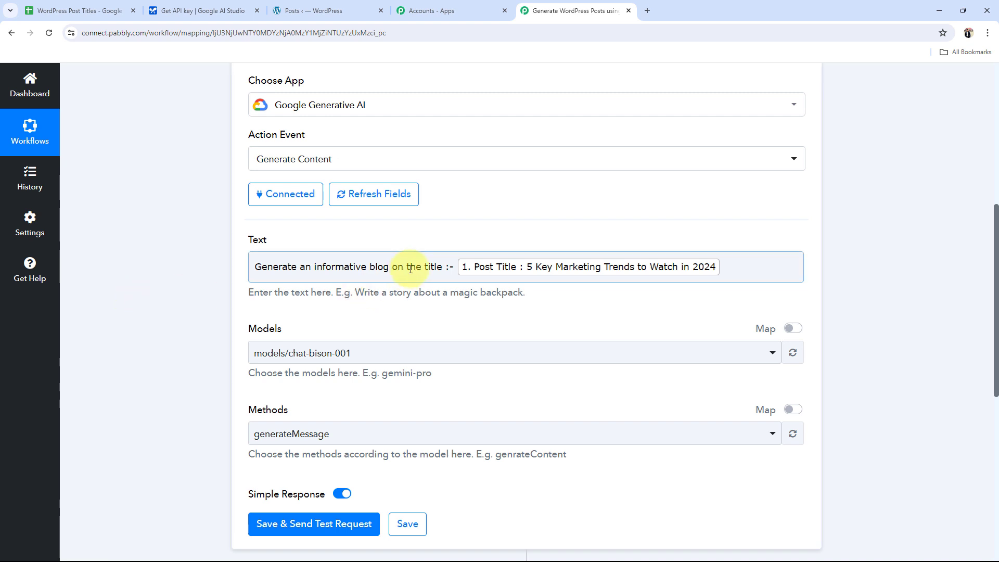
{"action": "left_click_drag", "start_coordinate": [441, 265], "coordinate": [289, 256]}
{"action": "left_click", "coordinate": [211, 261]}
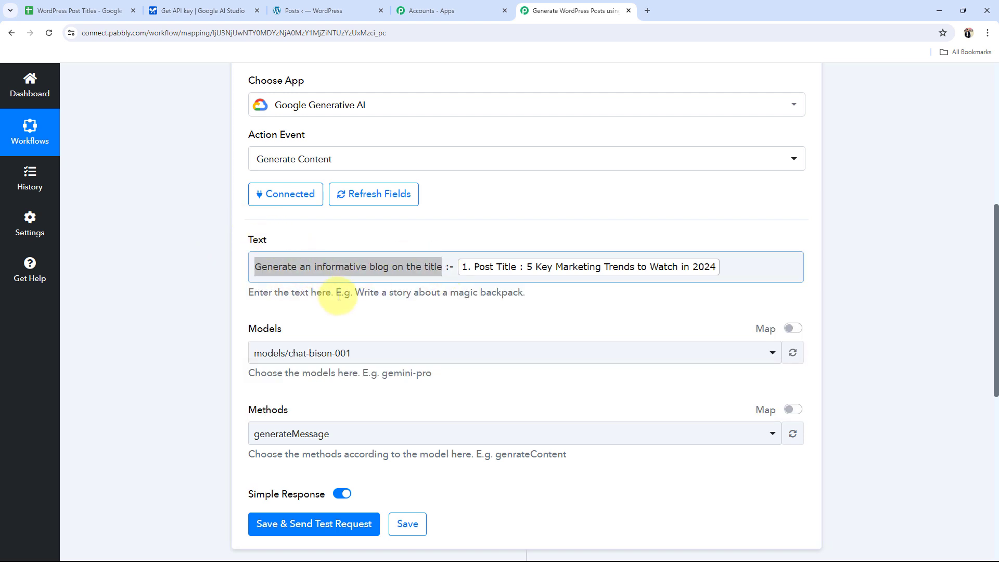
{"action": "left_click", "coordinate": [437, 265]}
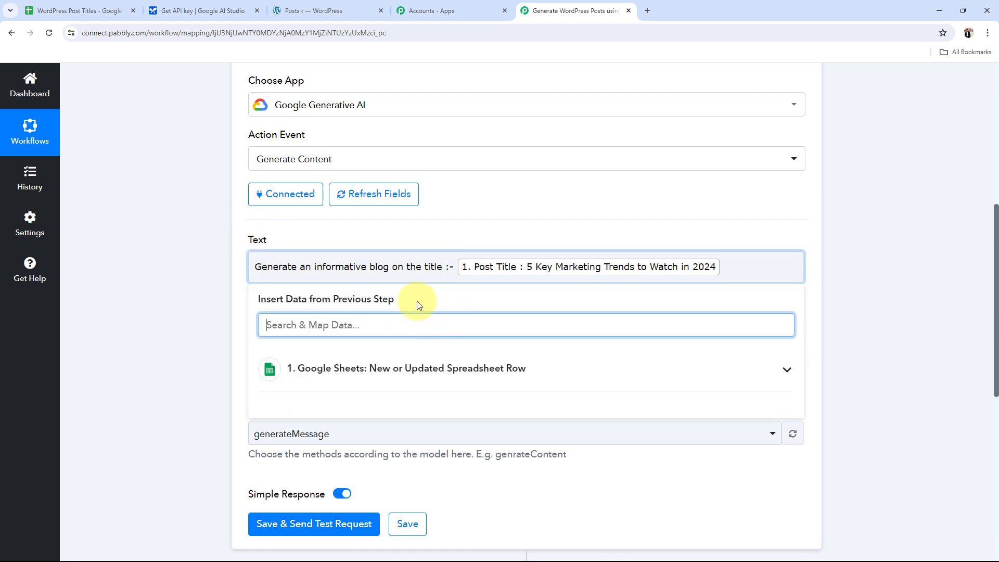
{"action": "left_click", "coordinate": [176, 289]}
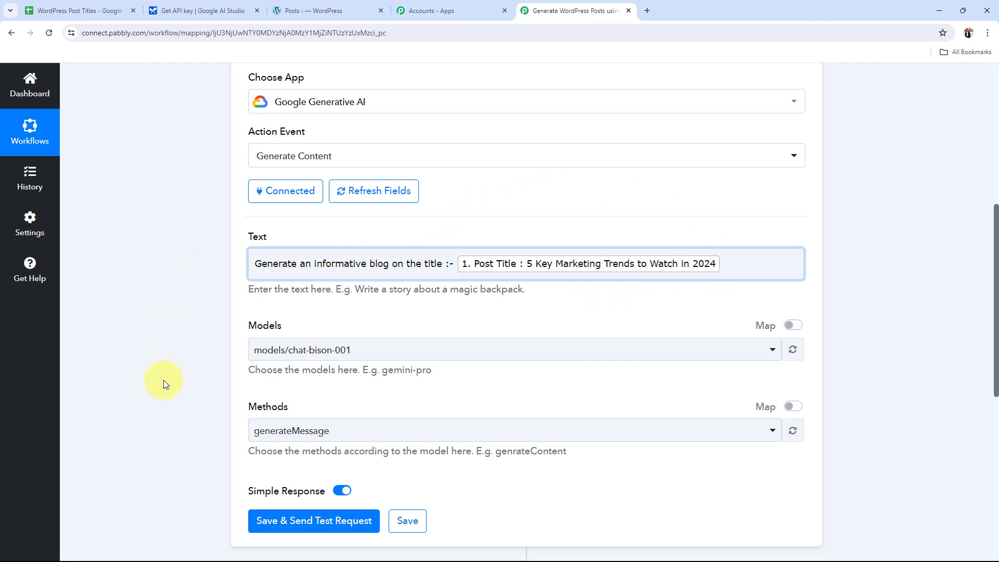
Step: Set the model to models/gemini-1.0-pro with the generateContent method, and save the action while sending a test request
{"action": "scroll", "coordinate": [260, 286], "scroll_direction": "down", "scroll_amount": 3}
{"action": "left_click", "coordinate": [288, 200]}
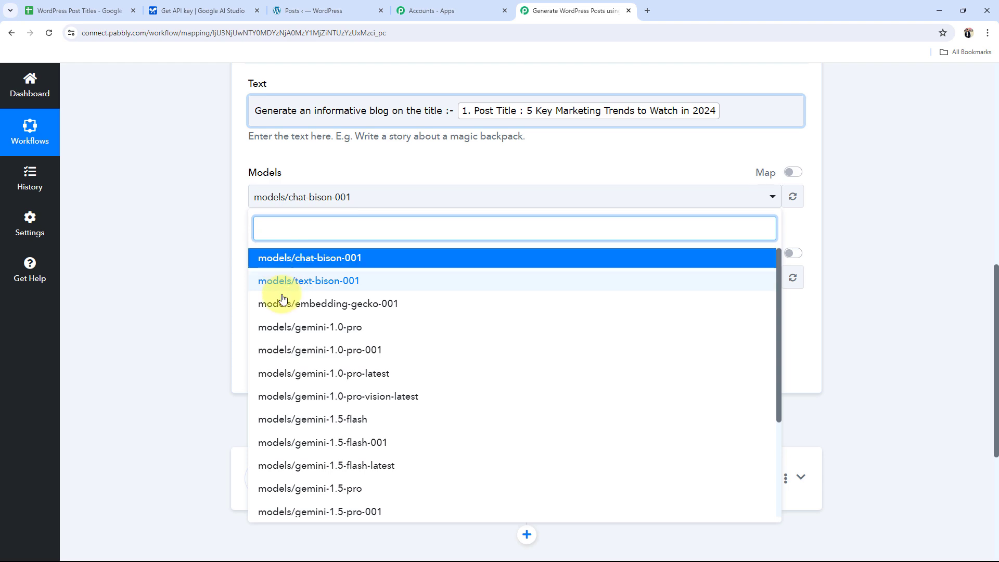
{"action": "left_click", "coordinate": [284, 329]}
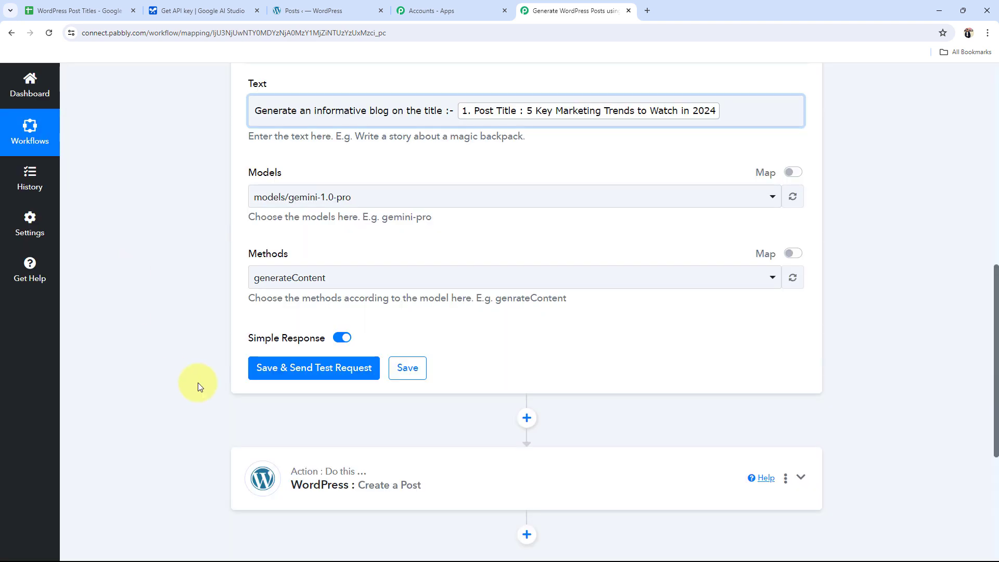
{"action": "left_click", "coordinate": [265, 279]}
{"action": "left_click", "coordinate": [295, 338]}
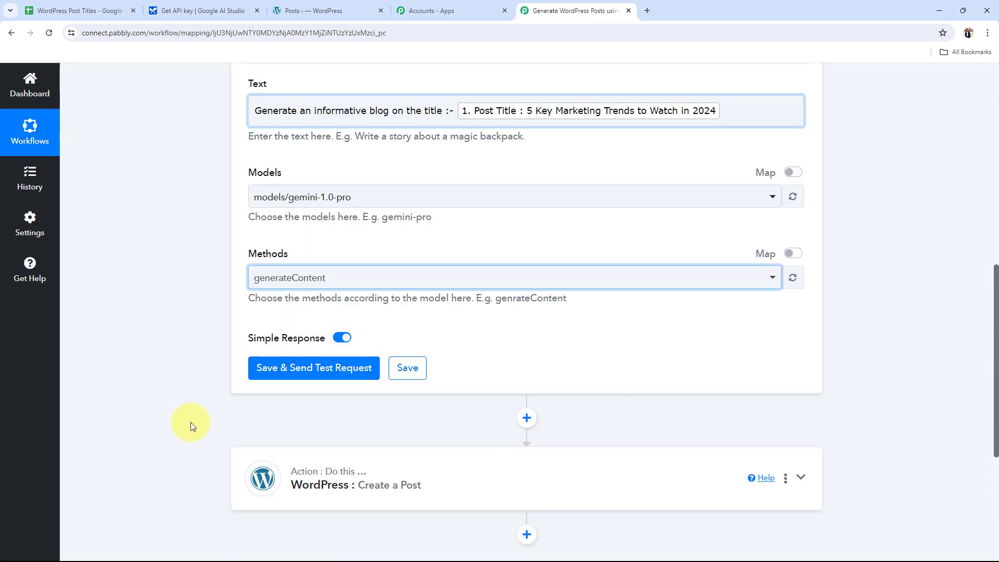
{"action": "left_click", "coordinate": [325, 372]}
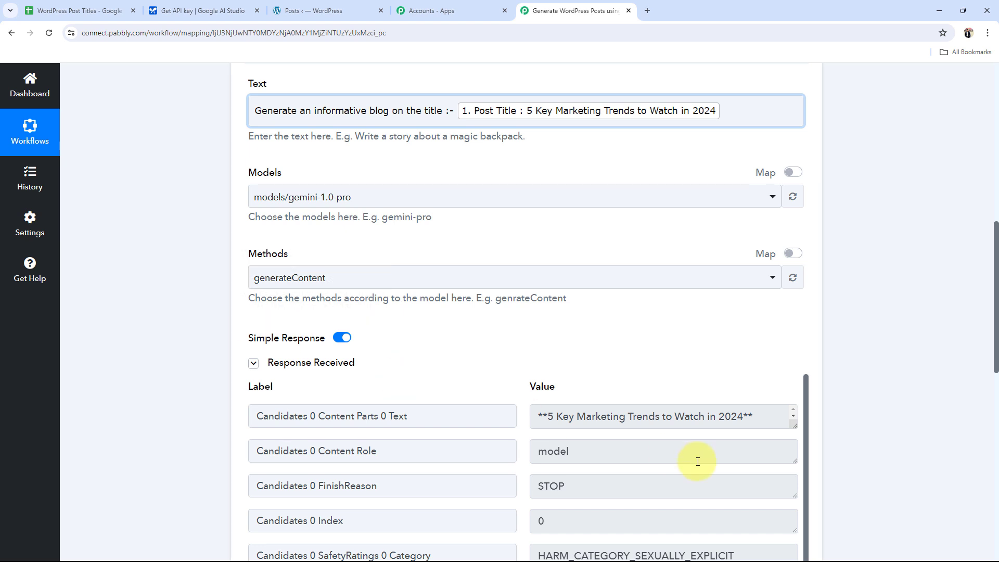
Step: Enlarge the generated content value in the received response and read through the blog text
{"action": "left_click_drag", "start_coordinate": [792, 425], "coordinate": [790, 559]}
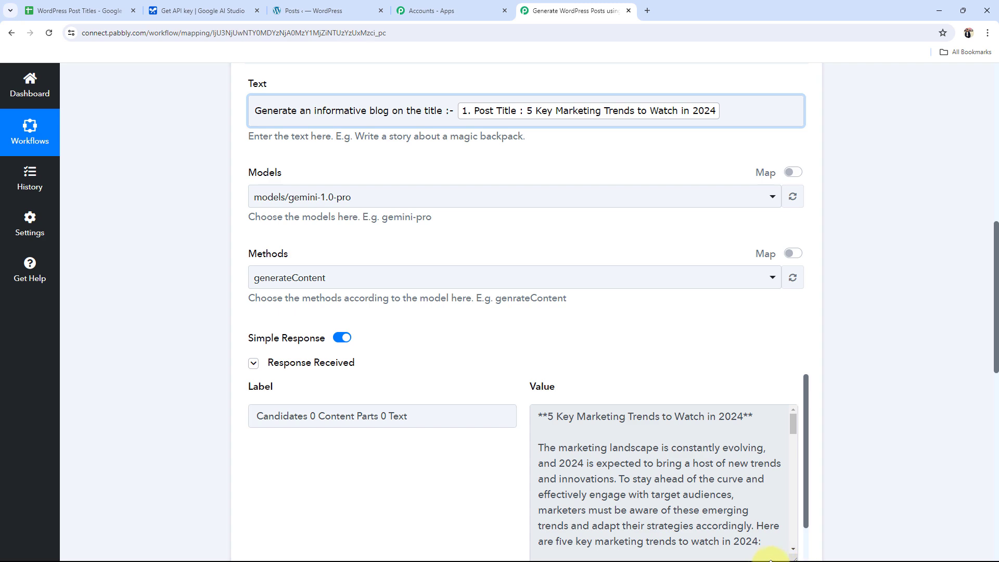
{"action": "scroll", "coordinate": [116, 357], "scroll_direction": "down", "scroll_amount": 5}
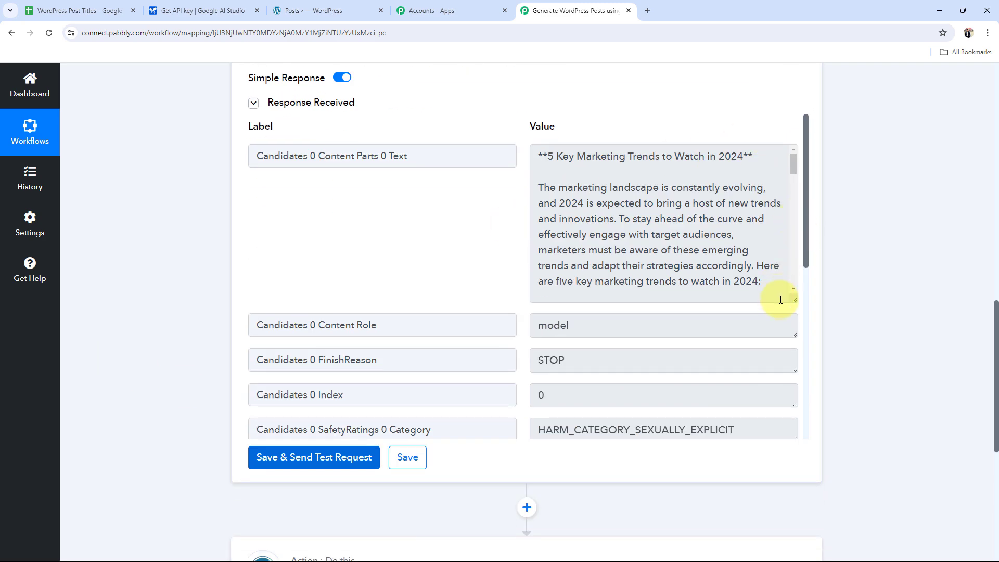
{"action": "left_click_drag", "start_coordinate": [794, 299], "coordinate": [790, 458]}
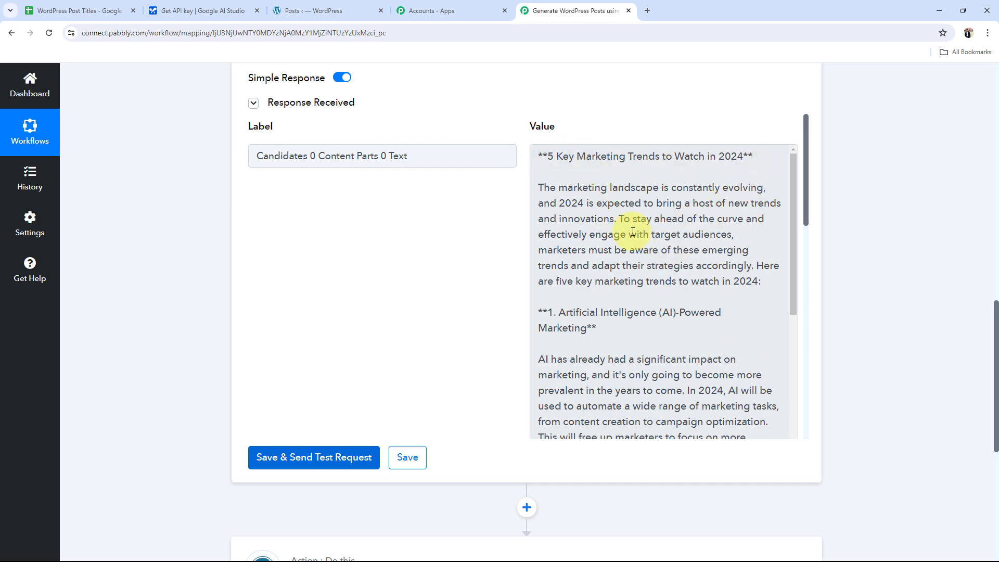
{"action": "scroll", "coordinate": [638, 230], "scroll_direction": "down", "scroll_amount": 12}
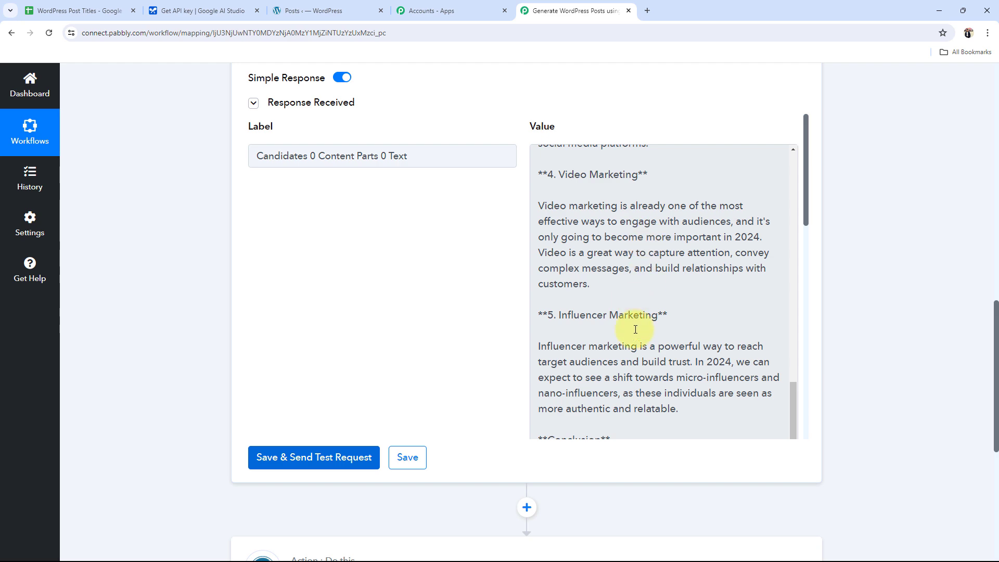
{"action": "scroll", "coordinate": [633, 344], "scroll_direction": "down", "scroll_amount": 2}
{"action": "scroll", "coordinate": [638, 334], "scroll_direction": "up", "scroll_amount": 6}
{"action": "scroll", "coordinate": [631, 329], "scroll_direction": "up", "scroll_amount": 4}
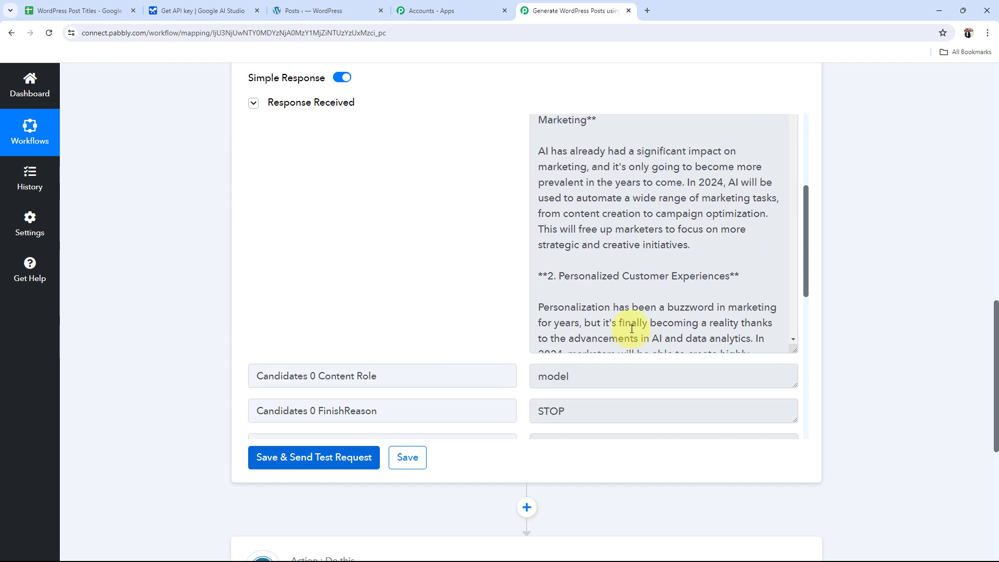
Step: Collapse the Google Generative AI step, then expand the WordPress Create a Post action and open its account connection settings
{"action": "scroll", "coordinate": [130, 432], "scroll_direction": "up", "scroll_amount": 9}
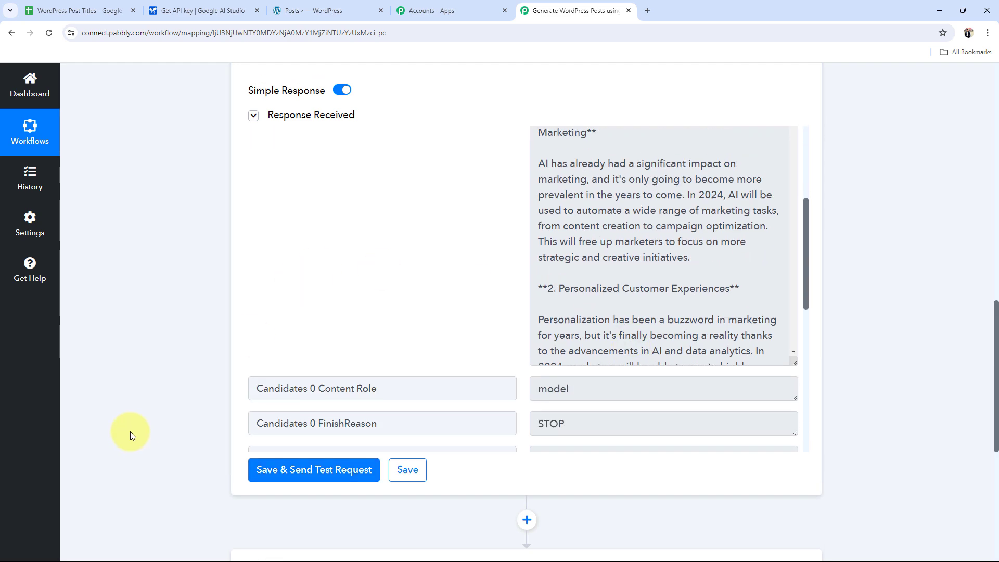
{"action": "scroll", "coordinate": [133, 433], "scroll_direction": "up", "scroll_amount": 4}
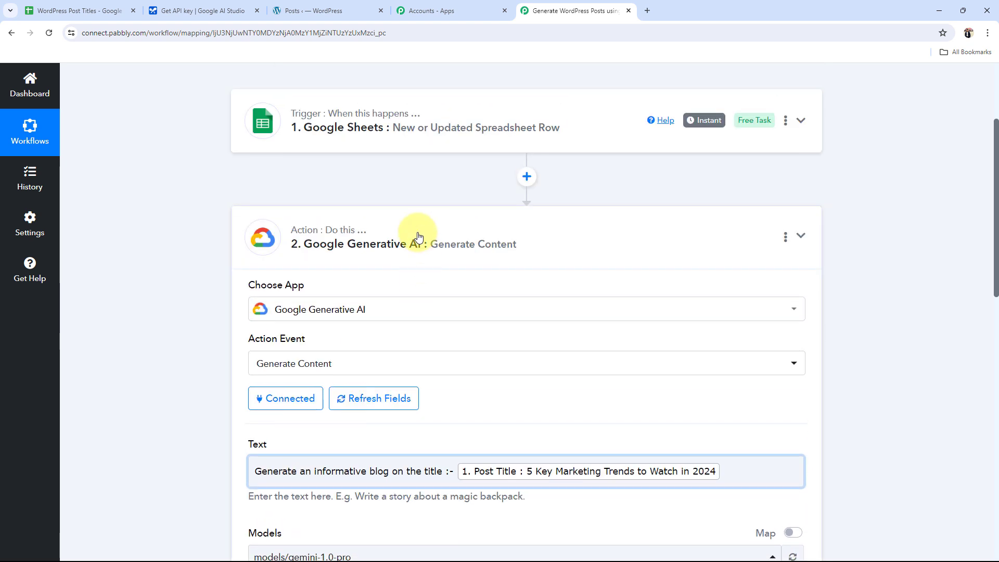
{"action": "left_click", "coordinate": [419, 237]}
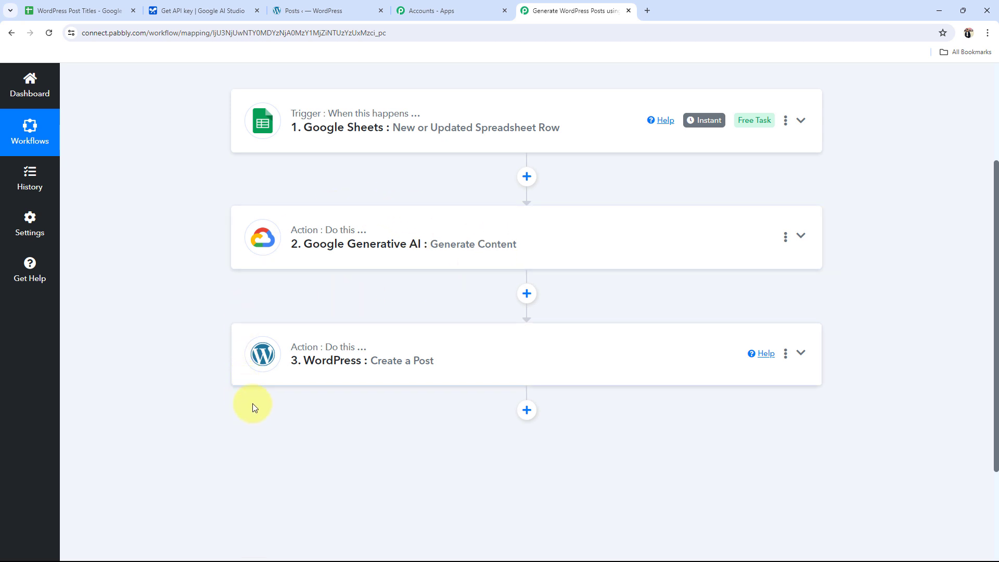
{"action": "left_click", "coordinate": [355, 368]}
{"action": "scroll", "coordinate": [356, 368], "scroll_direction": "down", "scroll_amount": 3}
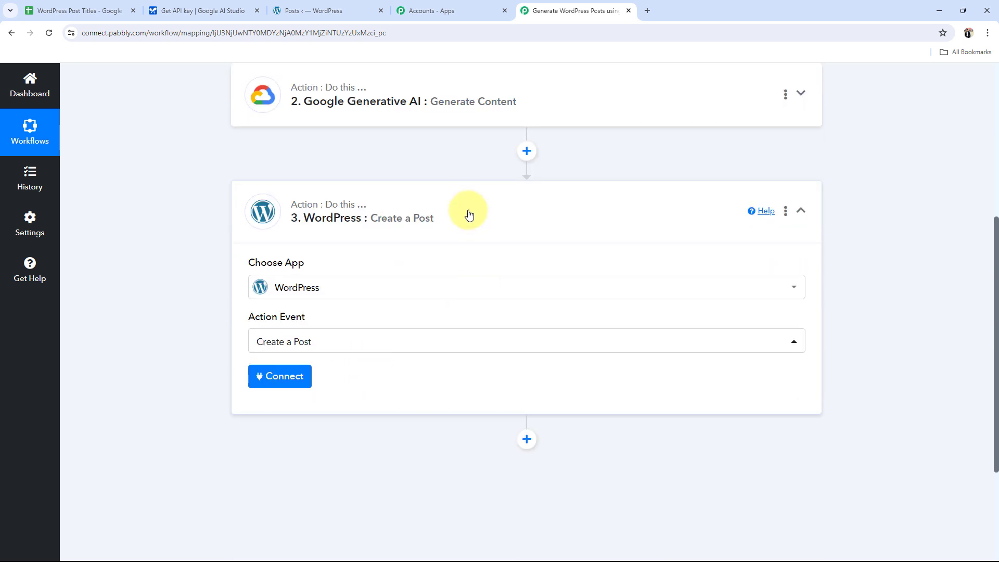
{"action": "left_click", "coordinate": [263, 382]}
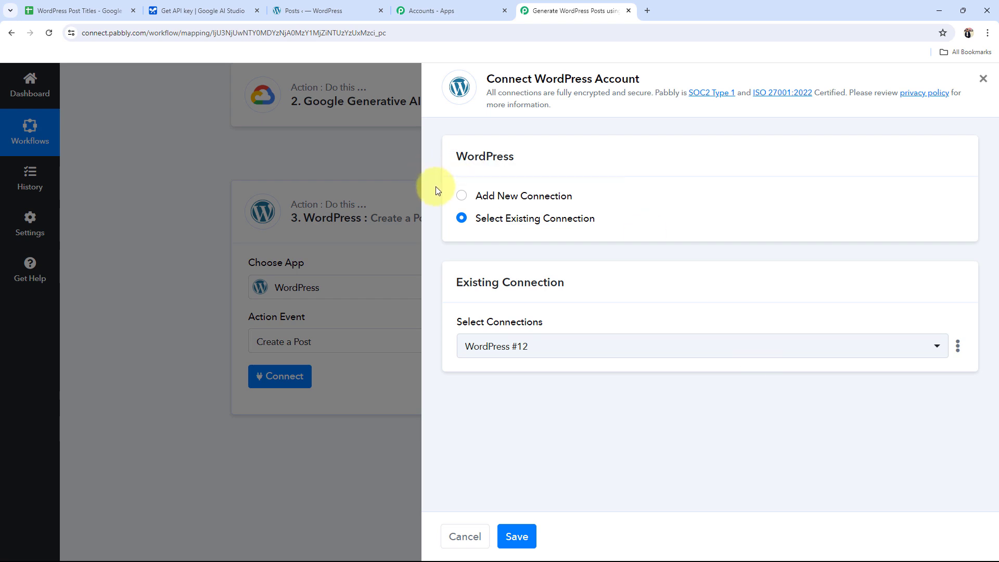
Step: Switch to adding a new WordPress connection and examine its username, password and Base URL requirements
{"action": "left_click", "coordinate": [459, 198]}
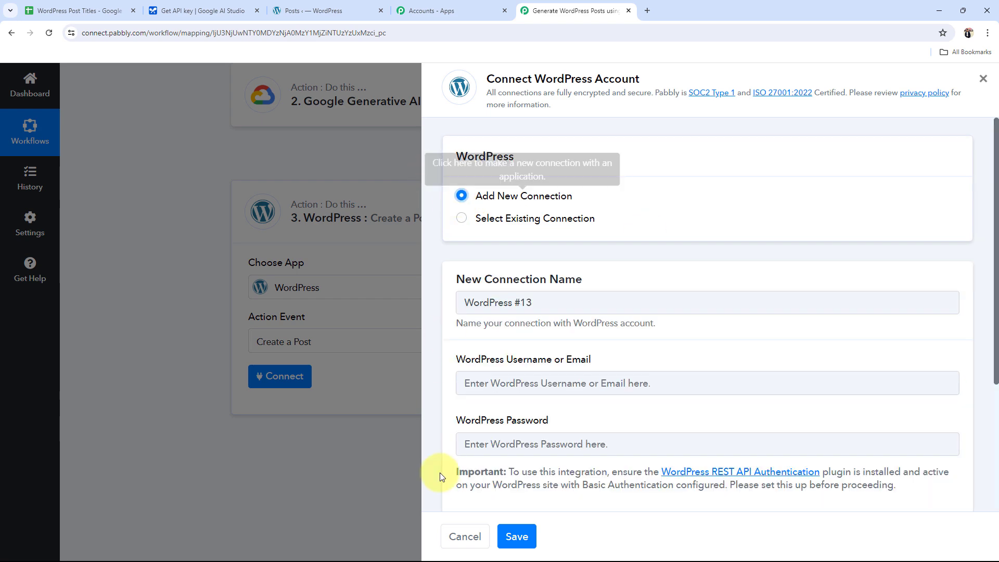
{"action": "scroll", "coordinate": [588, 481], "scroll_direction": "down", "scroll_amount": 4}
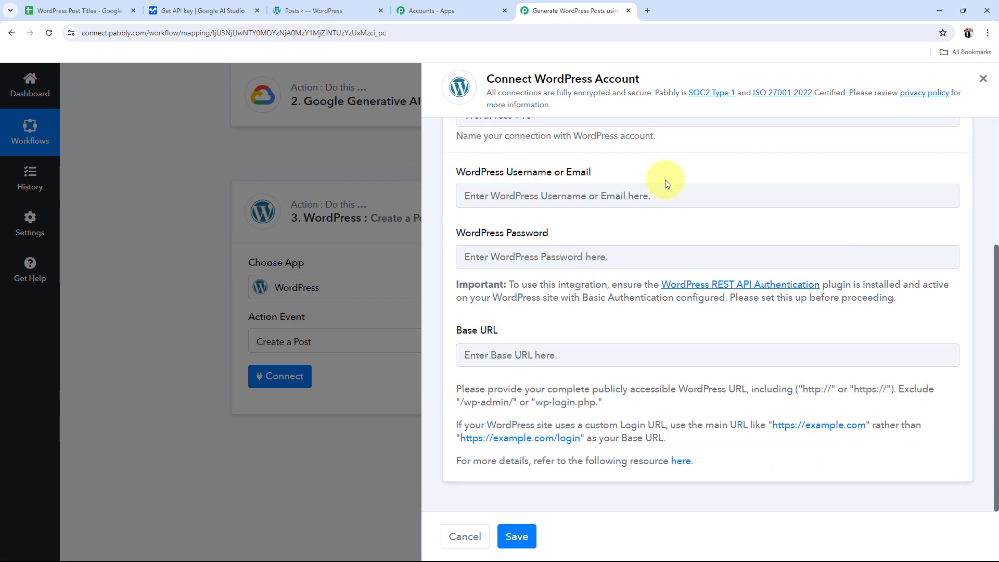
{"action": "left_click_drag", "start_coordinate": [501, 332], "coordinate": [456, 329]}
{"action": "left_click", "coordinate": [463, 399]}
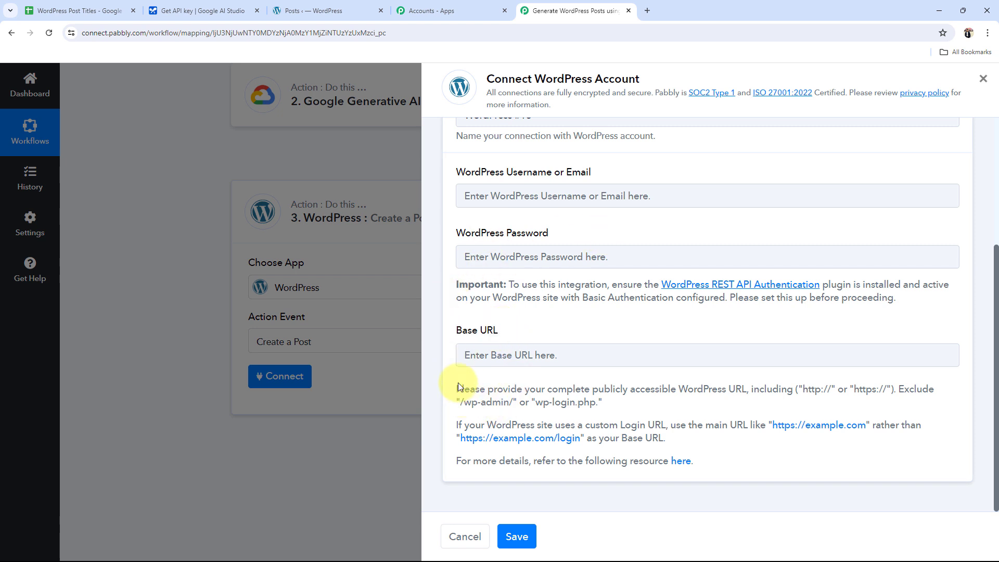
Step: Highlight the base URL portion of the WordPress site's address, up to /wp3, and return to the Pabbly Connect workflow
{"action": "left_click", "coordinate": [313, 10]}
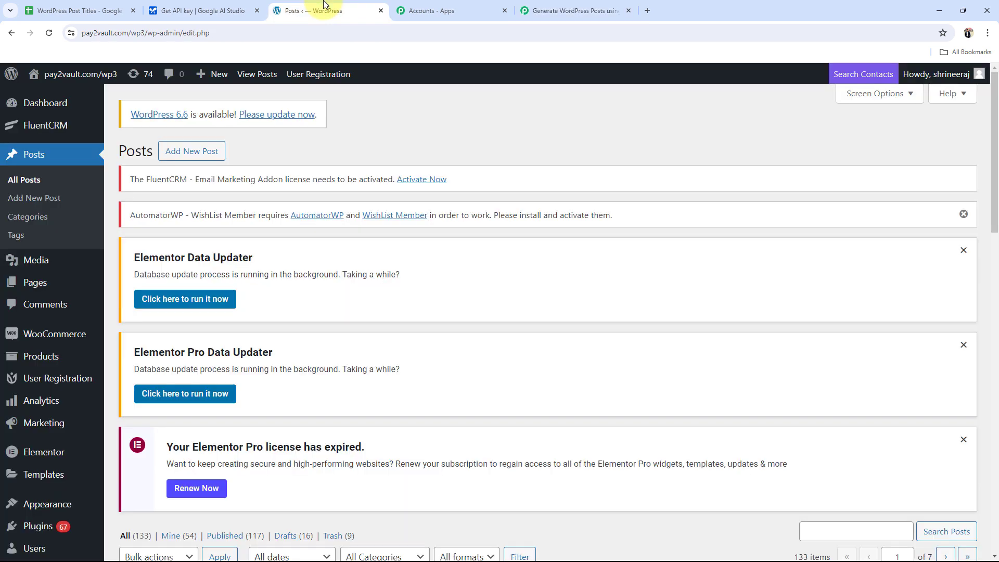
{"action": "left_click", "coordinate": [90, 32]}
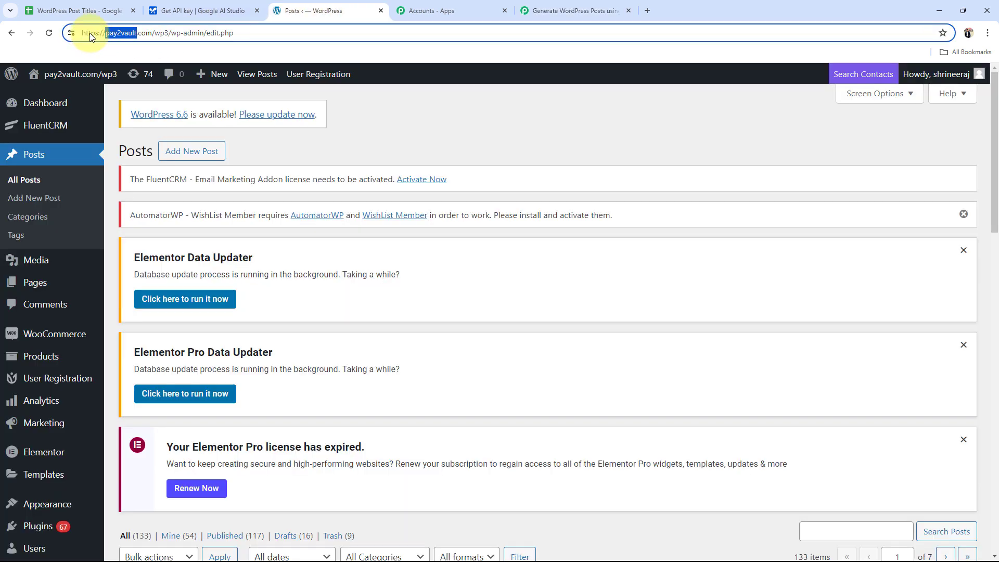
{"action": "left_click", "coordinate": [82, 33]}
{"action": "left_click_drag", "start_coordinate": [83, 33], "coordinate": [163, 36]}
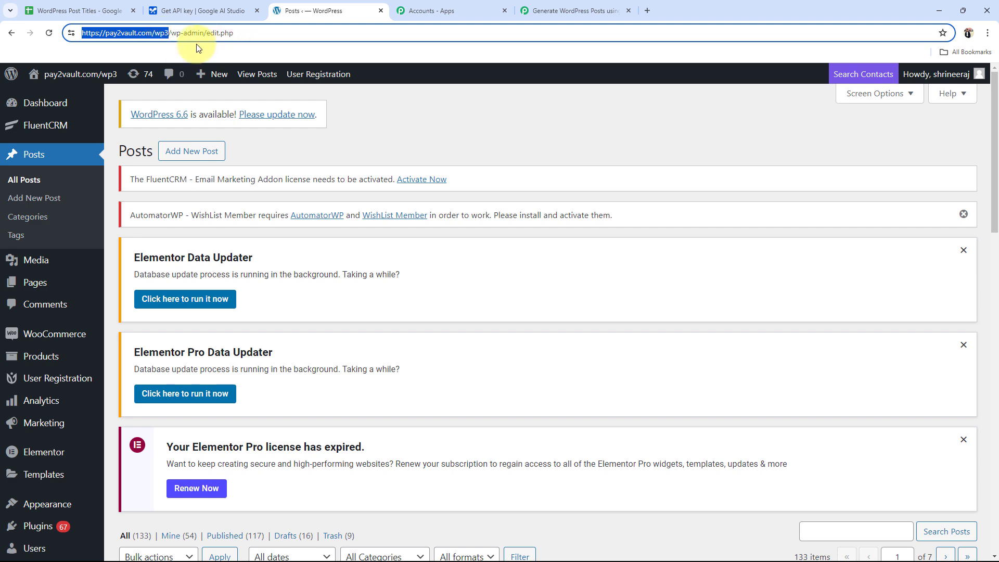
{"action": "left_click", "coordinate": [567, 11]}
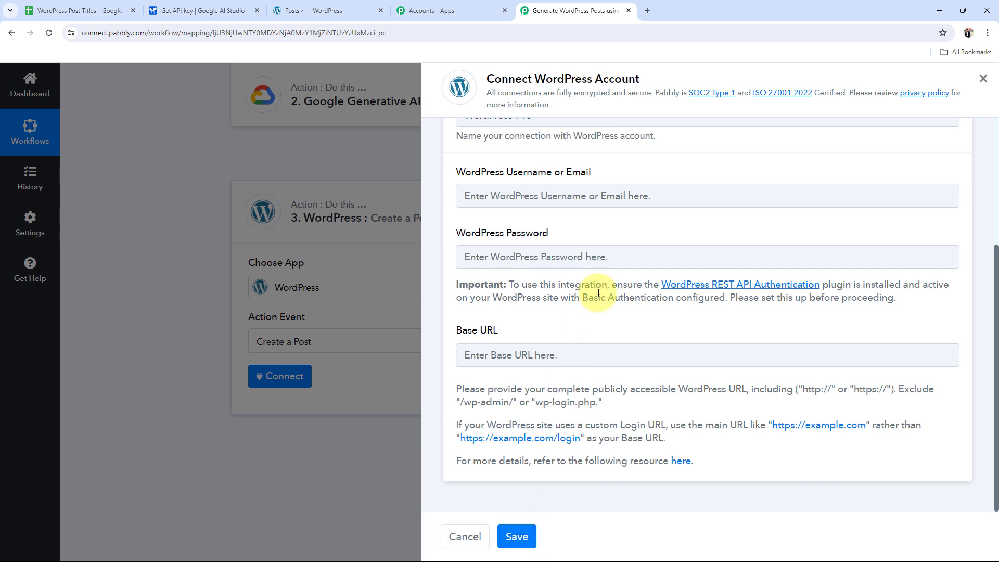
Step: Use the existing connection WordPress #12 for the WordPress action and save it
{"action": "scroll", "coordinate": [598, 294], "scroll_direction": "up", "scroll_amount": 3}
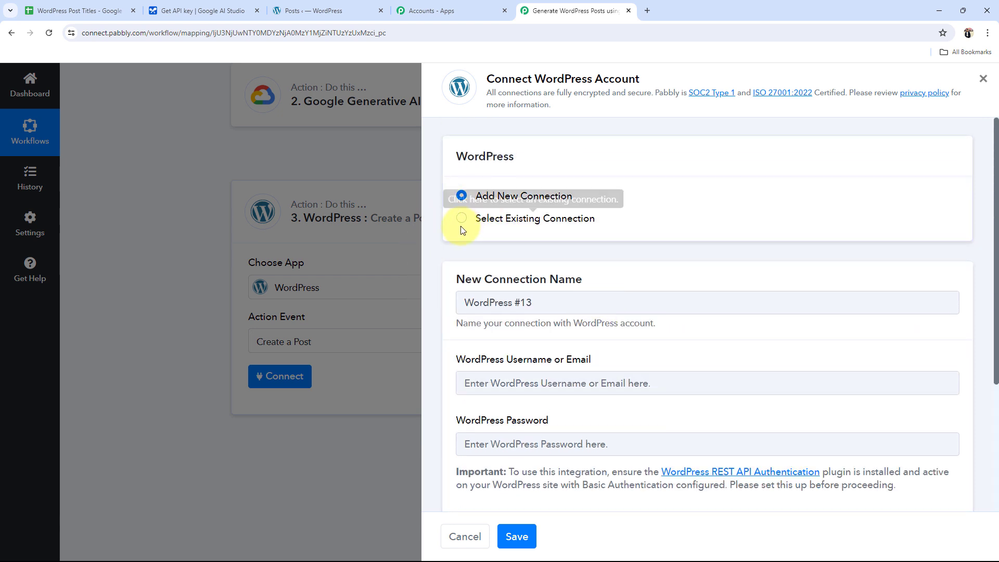
{"action": "left_click", "coordinate": [462, 219]}
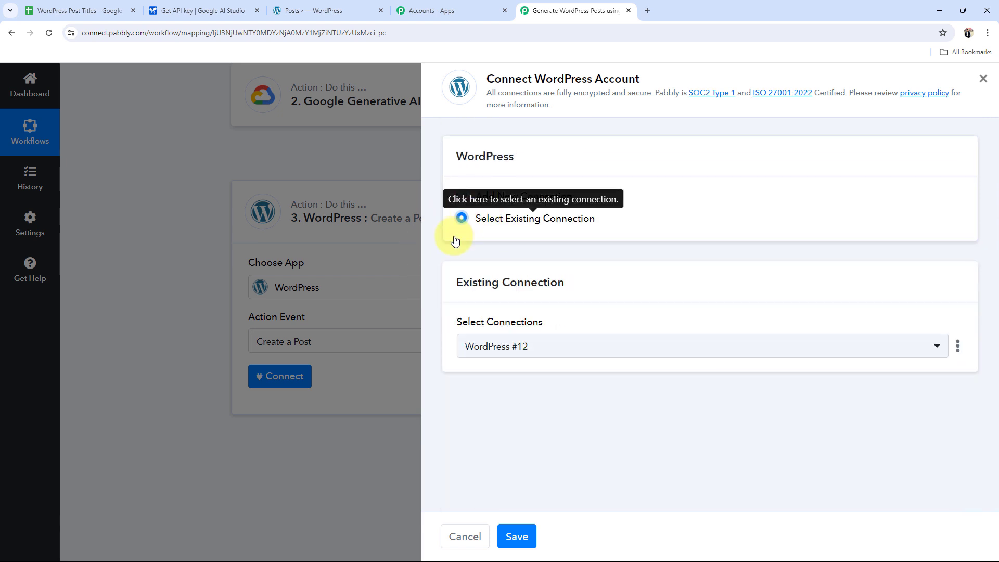
{"action": "left_click", "coordinate": [517, 536]}
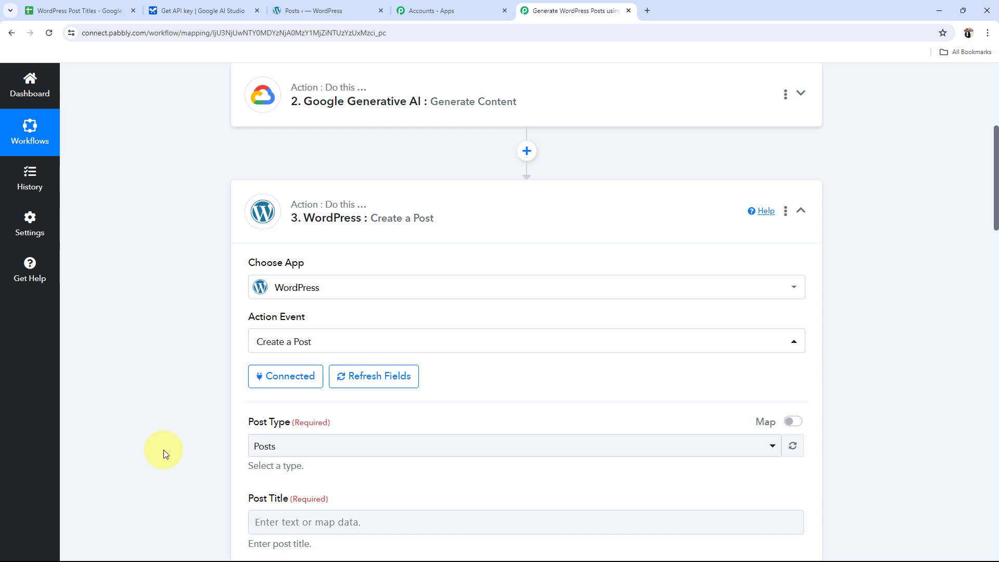
Step: Choose Posts as the post type in the WordPress action
{"action": "scroll", "coordinate": [164, 449], "scroll_direction": "down", "scroll_amount": 4}
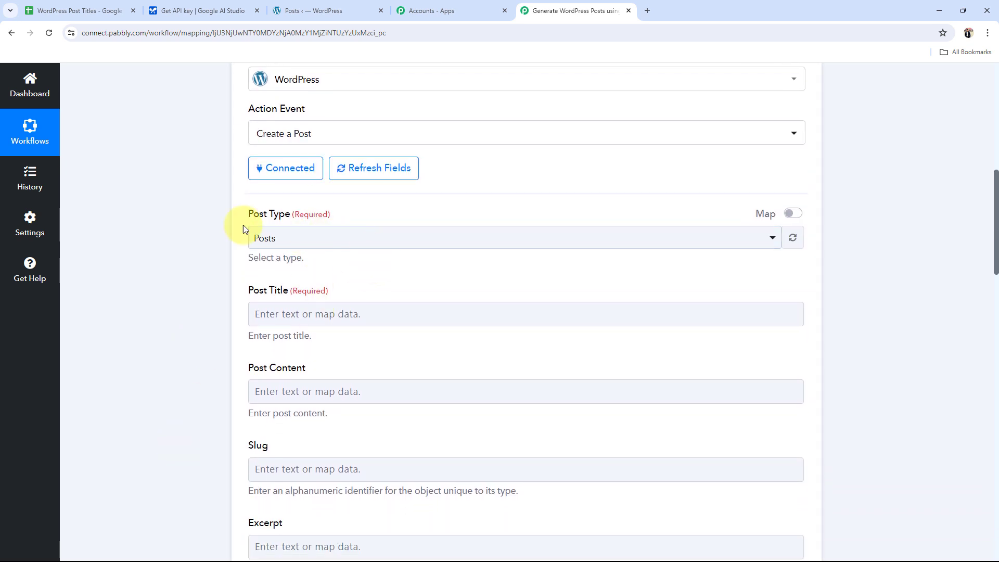
{"action": "left_click", "coordinate": [283, 240]}
{"action": "left_click", "coordinate": [272, 303]}
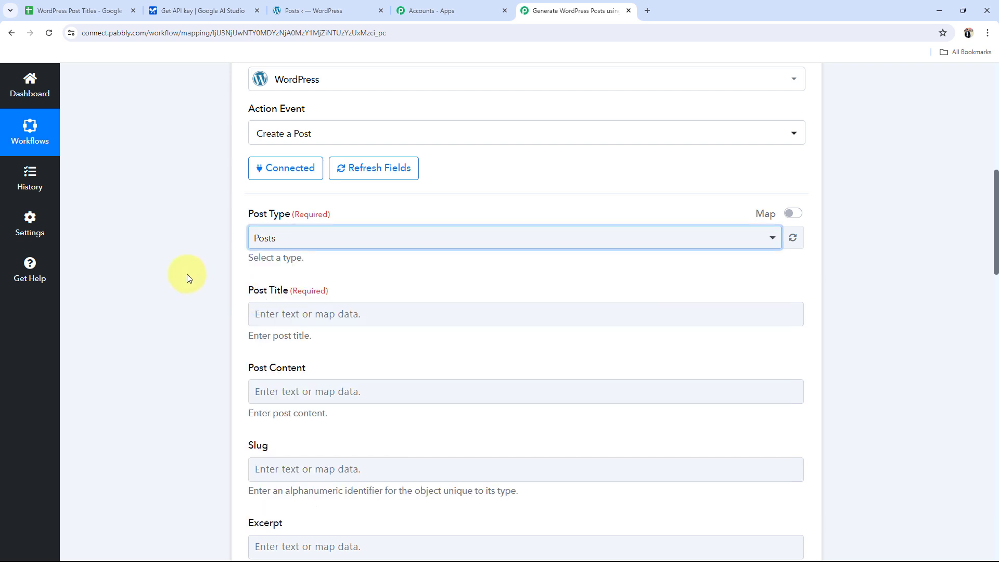
Step: Map the Post Title value from the Google Sheets trigger to the WordPress Post Title field
{"action": "scroll", "coordinate": [179, 268], "scroll_direction": "down", "scroll_amount": 3}
{"action": "left_click_drag", "start_coordinate": [254, 134], "coordinate": [282, 134]}
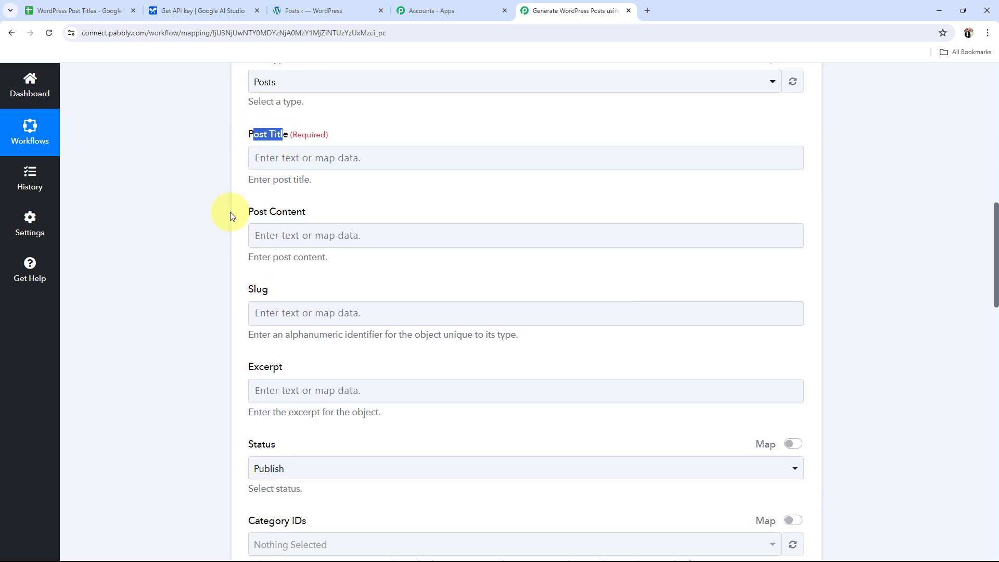
{"action": "left_click_drag", "start_coordinate": [231, 213], "coordinate": [323, 229]}
{"action": "left_click", "coordinate": [164, 250]}
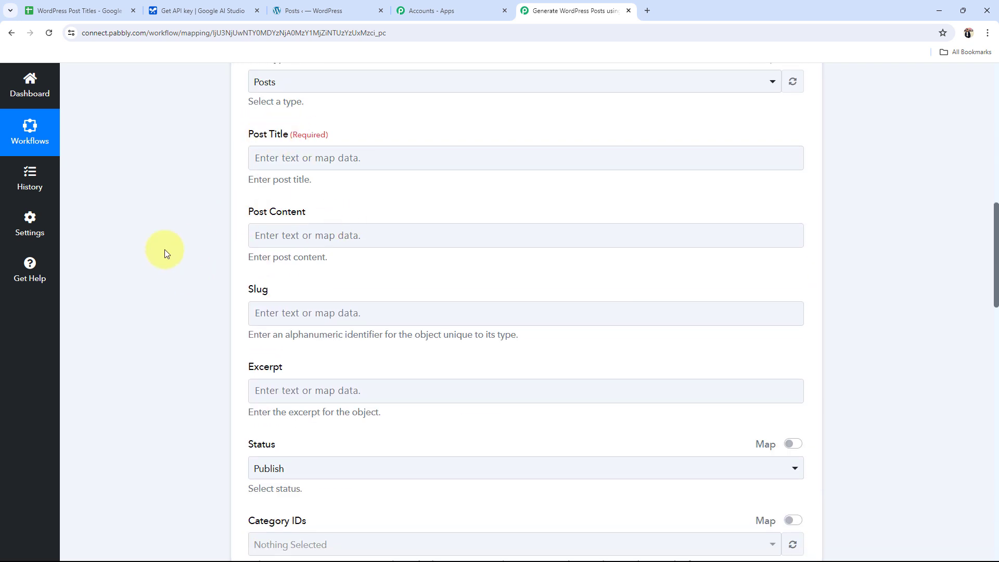
{"action": "left_click", "coordinate": [315, 165]}
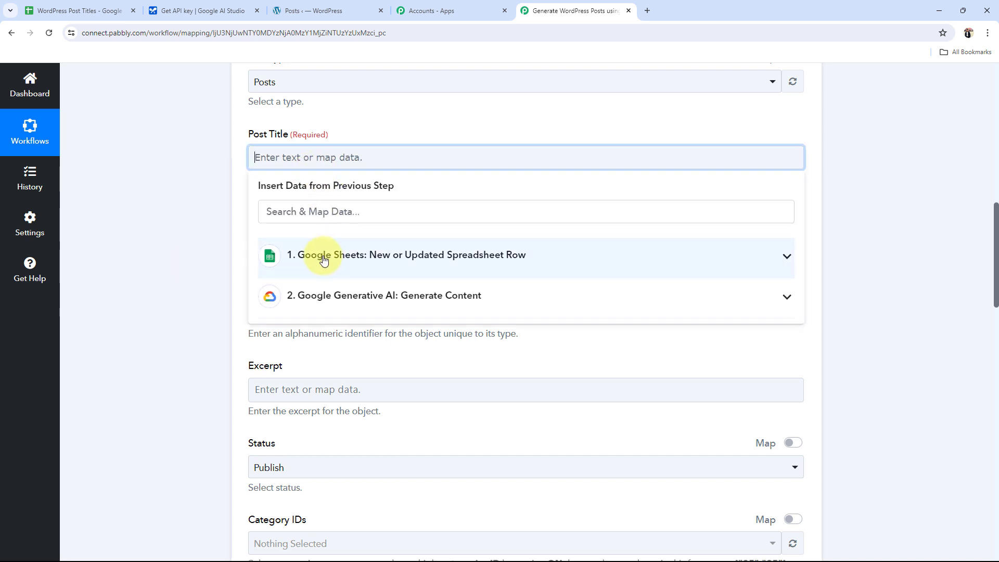
{"action": "left_click", "coordinate": [742, 261]}
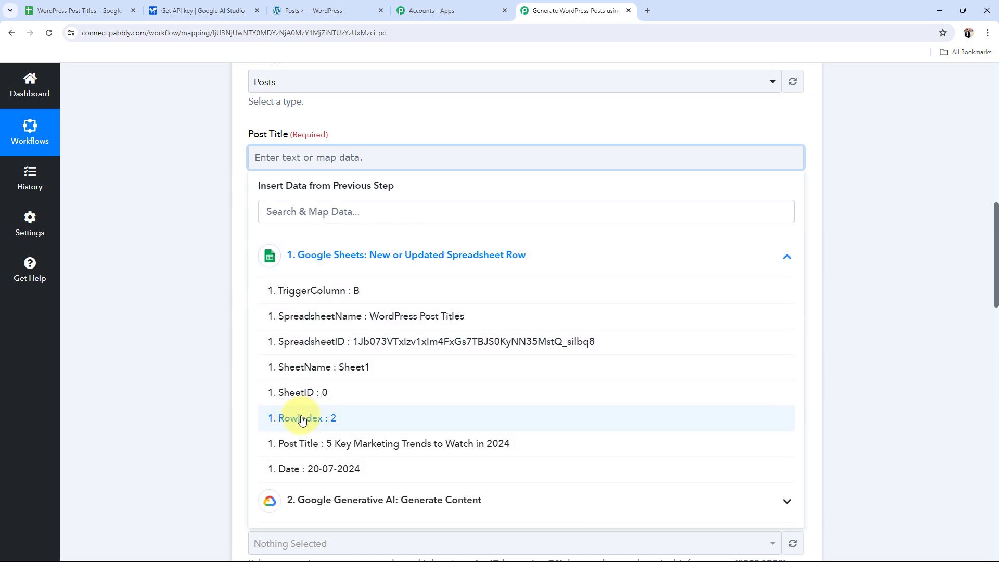
{"action": "left_click", "coordinate": [371, 449]}
{"action": "left_click", "coordinate": [218, 205]}
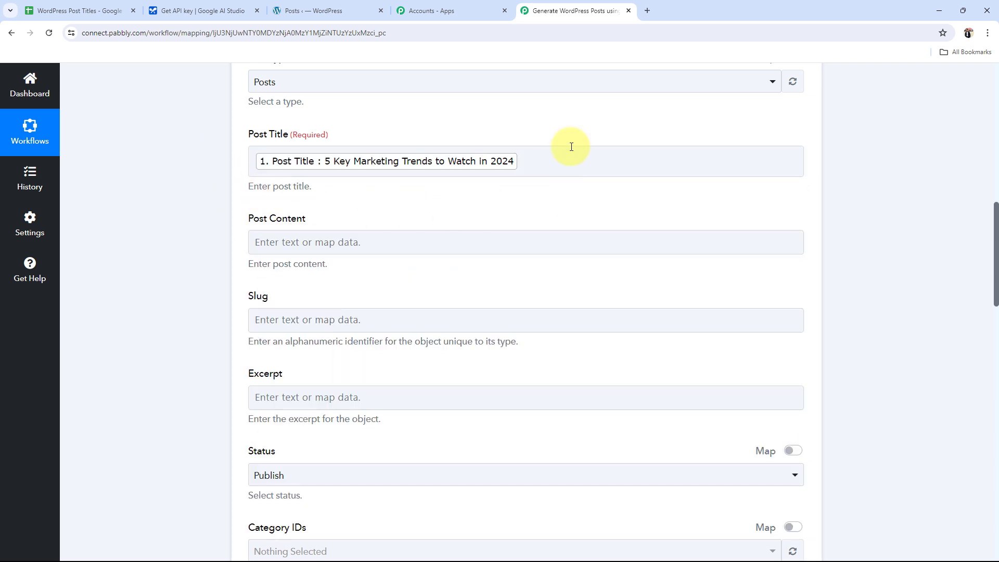
Step: Map the Candidates 0 Content Parts 0 Text value from the Google Generative AI step to the Post Content field
{"action": "scroll", "coordinate": [171, 189], "scroll_direction": "down", "scroll_amount": 2}
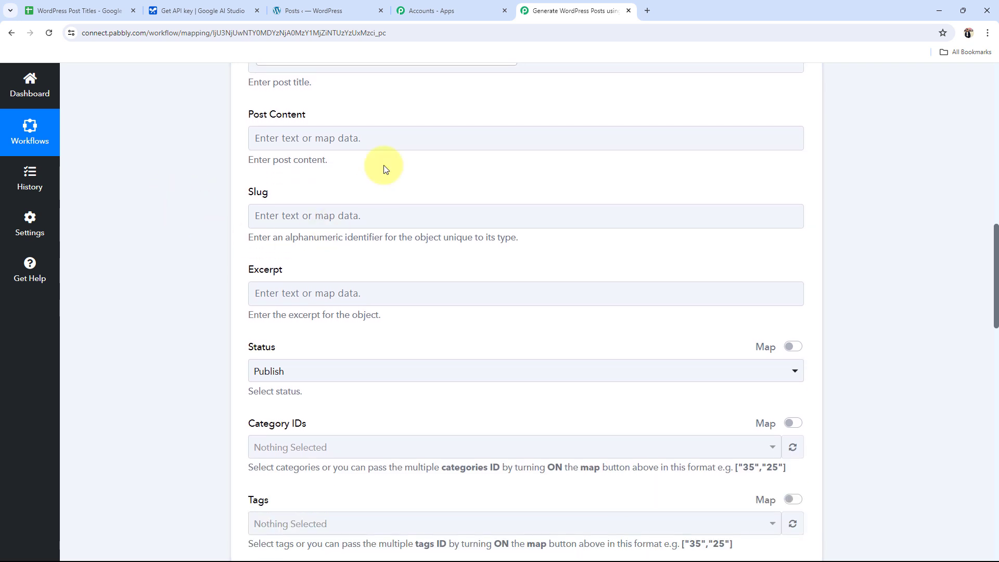
{"action": "left_click", "coordinate": [261, 140]}
{"action": "scroll", "coordinate": [262, 139], "scroll_direction": "up", "scroll_amount": 3}
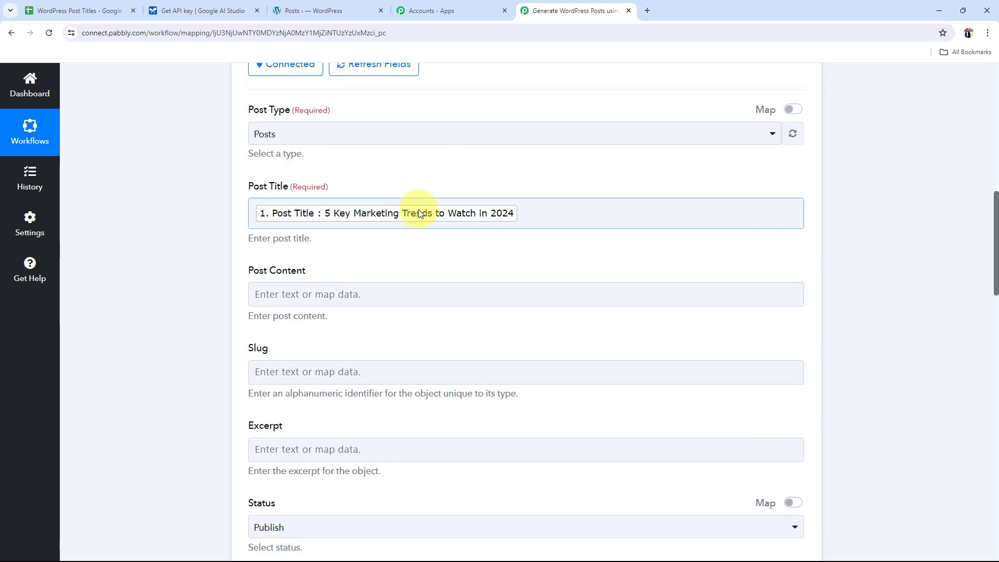
{"action": "scroll", "coordinate": [134, 266], "scroll_direction": "down", "scroll_amount": 2}
{"action": "left_click", "coordinate": [294, 192]}
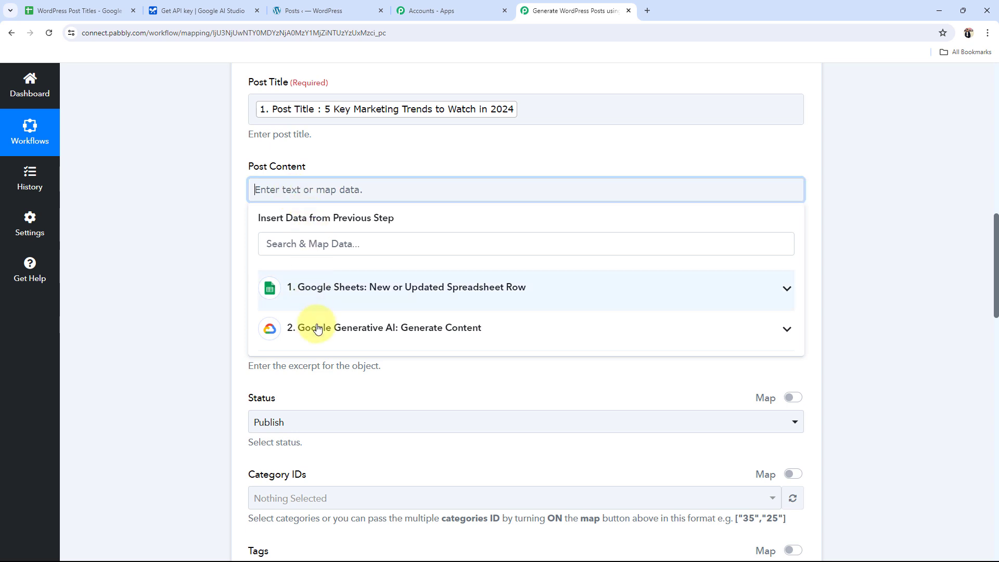
{"action": "left_click", "coordinate": [344, 333]}
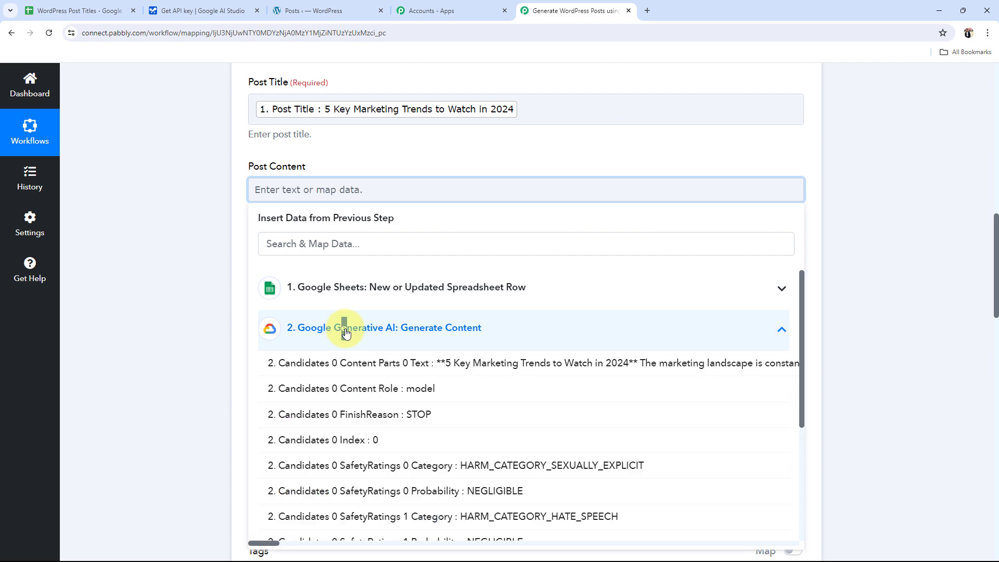
{"action": "left_click", "coordinate": [358, 370]}
{"action": "left_click", "coordinate": [152, 249]}
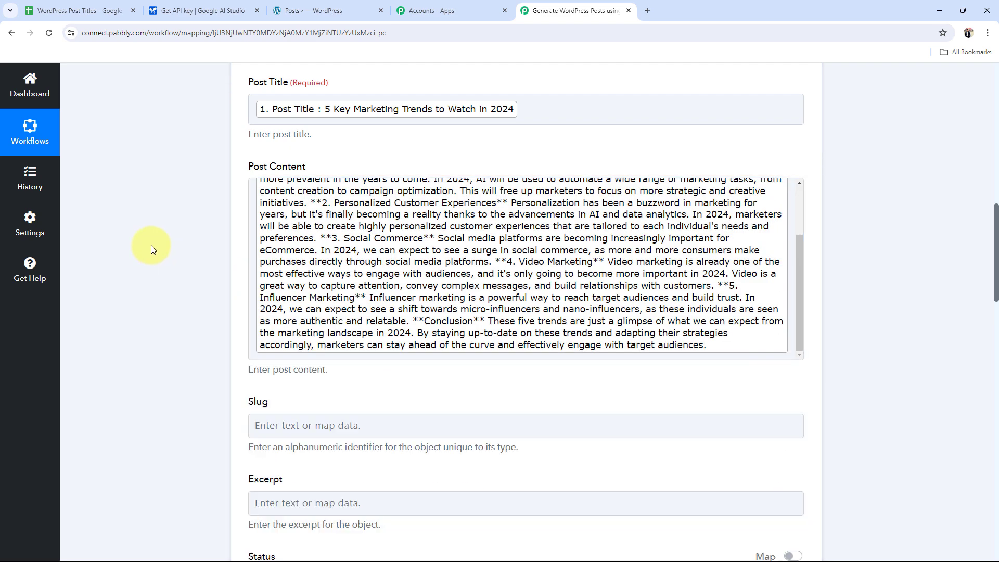
Step: Enable mapping for the Featured Media ID and clear its value so the field is empty
{"action": "scroll", "coordinate": [290, 320], "scroll_direction": "down", "scroll_amount": 4}
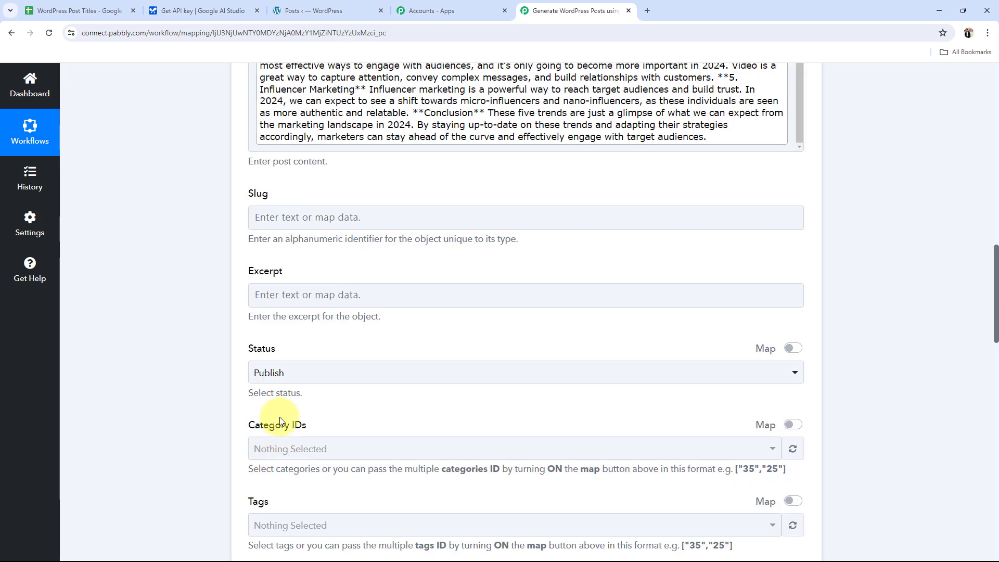
{"action": "scroll", "coordinate": [98, 428], "scroll_direction": "down", "scroll_amount": 3}
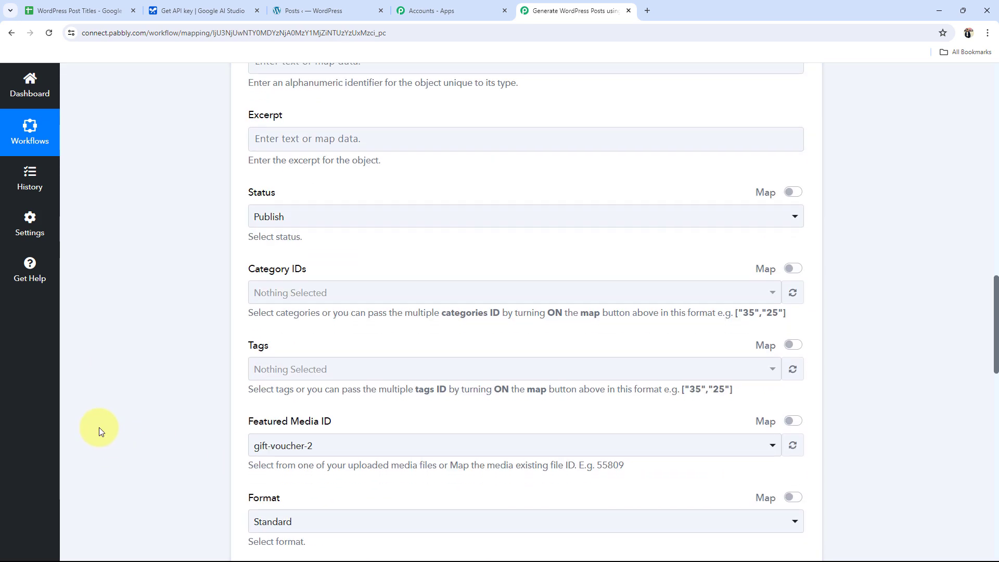
{"action": "scroll", "coordinate": [99, 427], "scroll_direction": "down", "scroll_amount": 3}
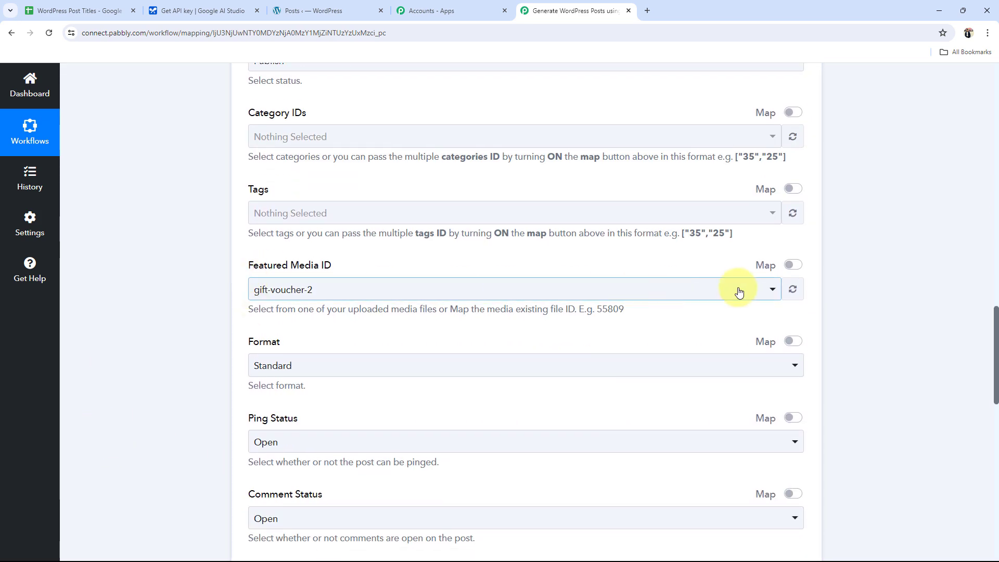
{"action": "left_click", "coordinate": [793, 266]}
{"action": "left_click_drag", "start_coordinate": [319, 293], "coordinate": [141, 277]}
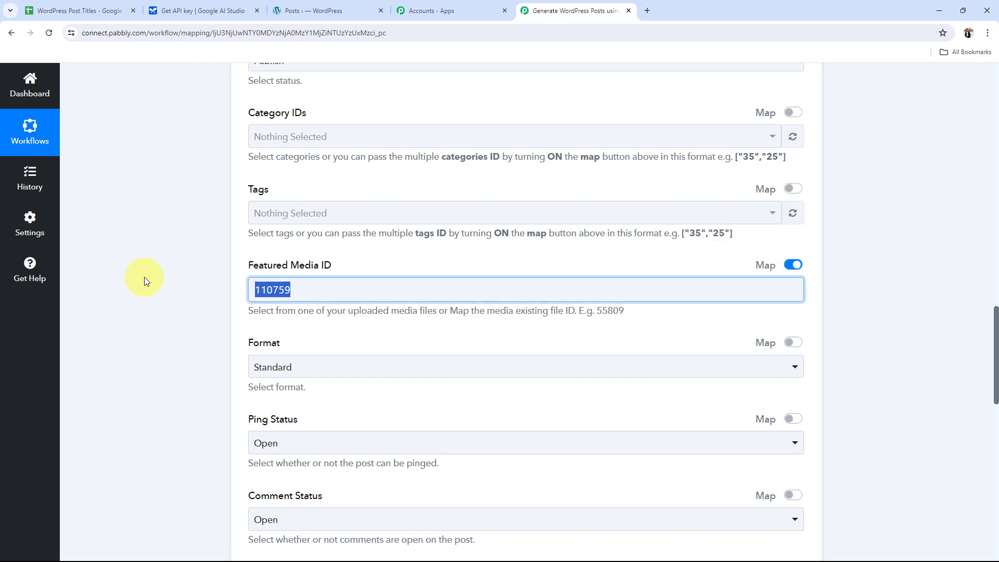
{"action": "key", "text": "BackSpace"}
{"action": "left_click", "coordinate": [165, 303]}
Step: Set the post's Author ID to admin
{"action": "scroll", "coordinate": [165, 304], "scroll_direction": "down", "scroll_amount": 3}
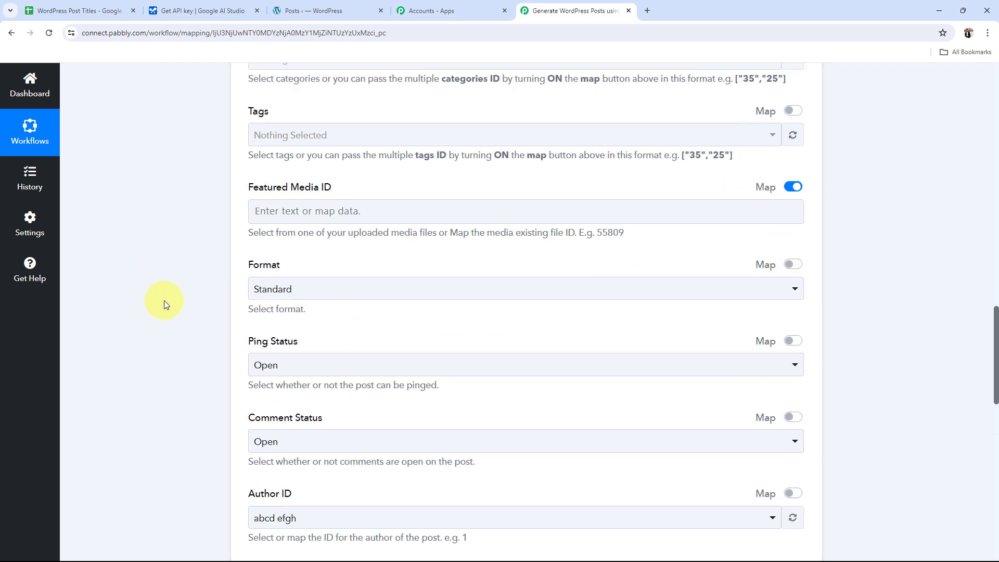
{"action": "scroll", "coordinate": [166, 303], "scroll_direction": "down", "scroll_amount": 3}
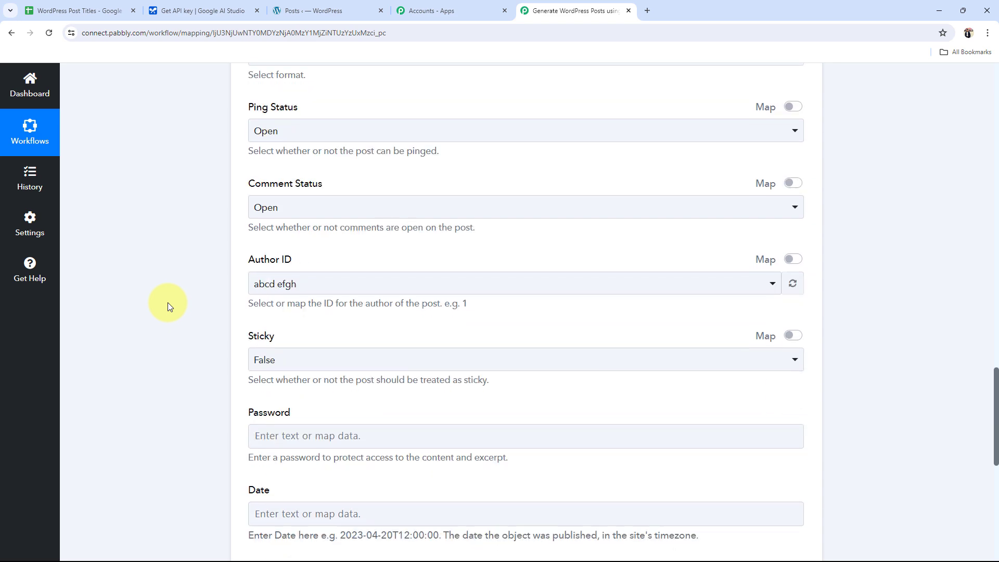
{"action": "left_click", "coordinate": [300, 279]}
{"action": "left_click", "coordinate": [266, 366]}
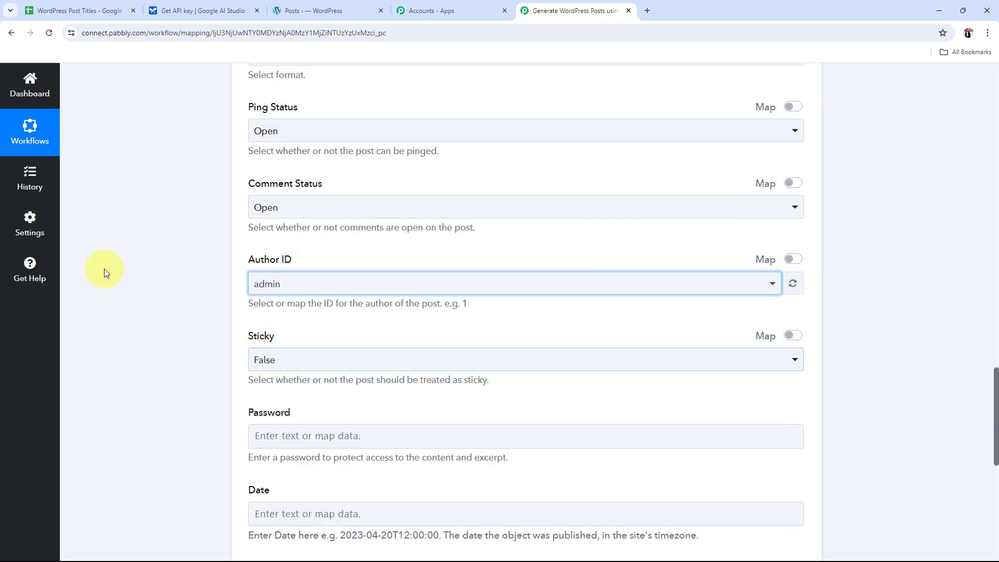
{"action": "scroll", "coordinate": [105, 269], "scroll_direction": "down", "scroll_amount": 4}
{"action": "scroll", "coordinate": [105, 269], "scroll_direction": "down", "scroll_amount": 3}
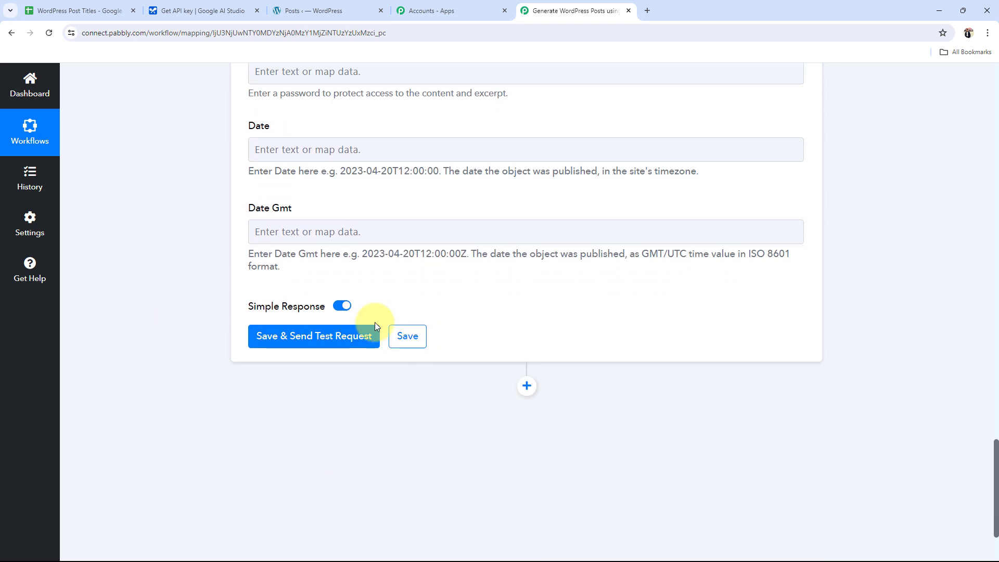
Step: Save the WordPress Create a Post action, send a test request, and look over the response received
{"action": "scroll", "coordinate": [124, 317], "scroll_direction": "up", "scroll_amount": 15}
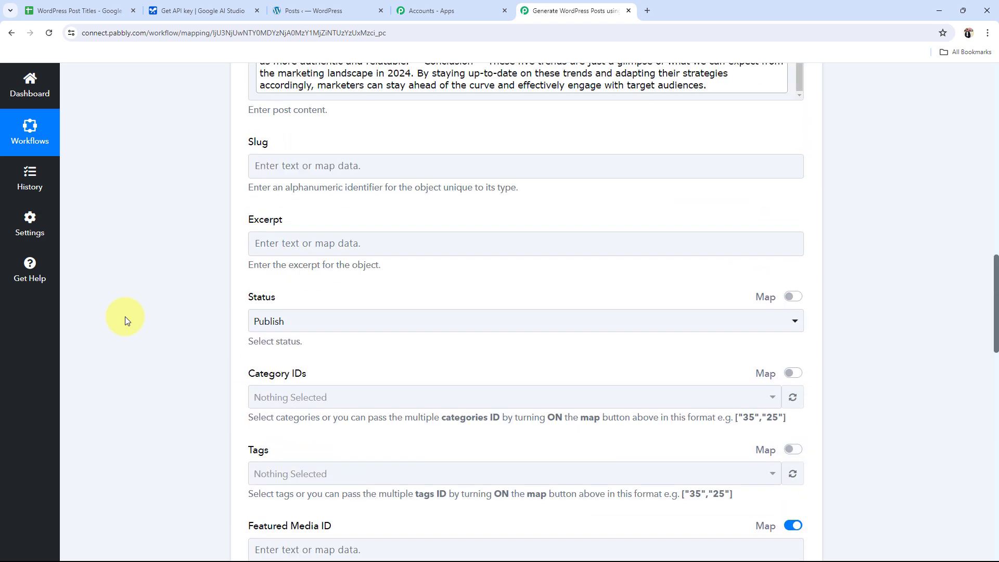
{"action": "scroll", "coordinate": [124, 317], "scroll_direction": "up", "scroll_amount": 7}
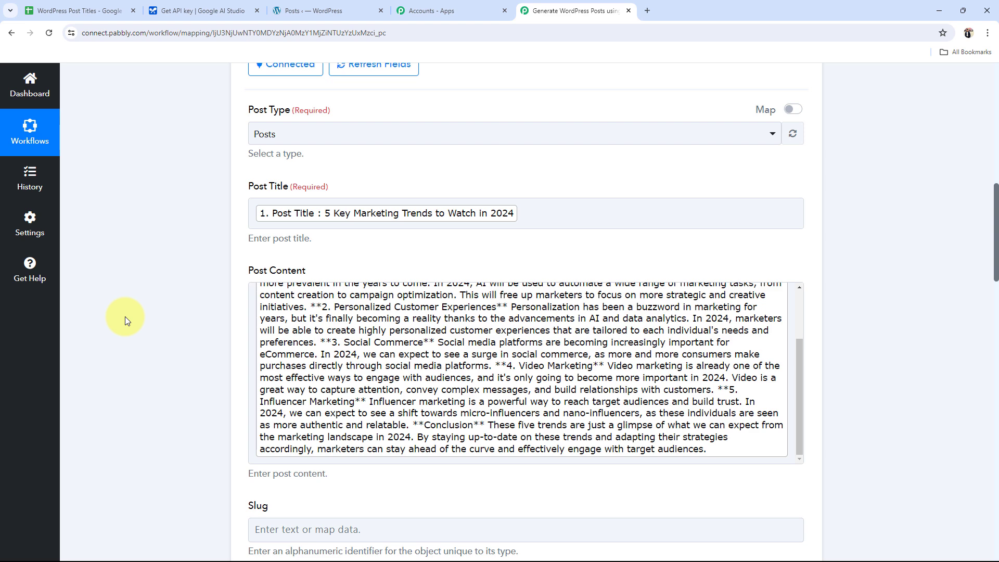
{"action": "scroll", "coordinate": [125, 317], "scroll_direction": "down", "scroll_amount": 20}
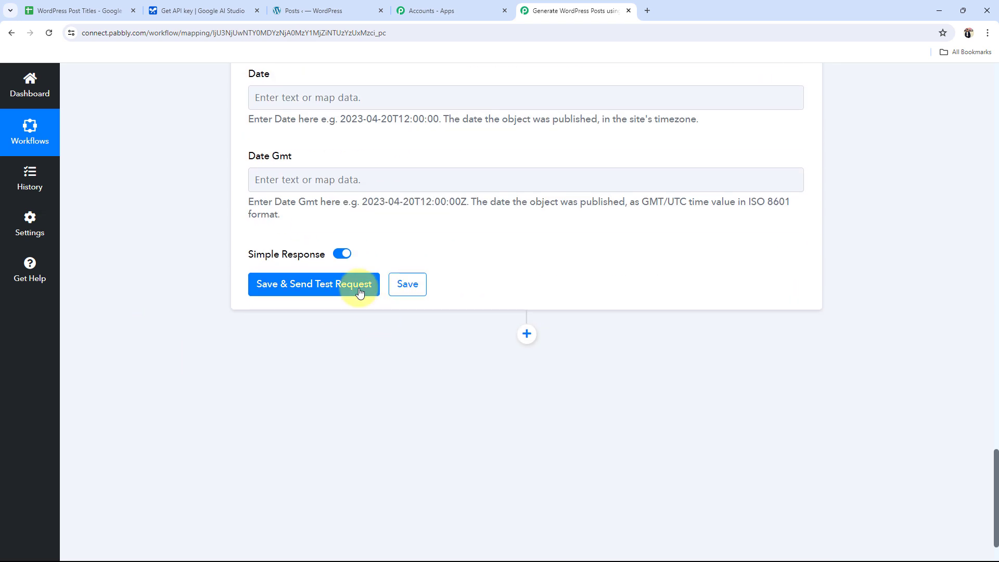
{"action": "left_click", "coordinate": [353, 287]}
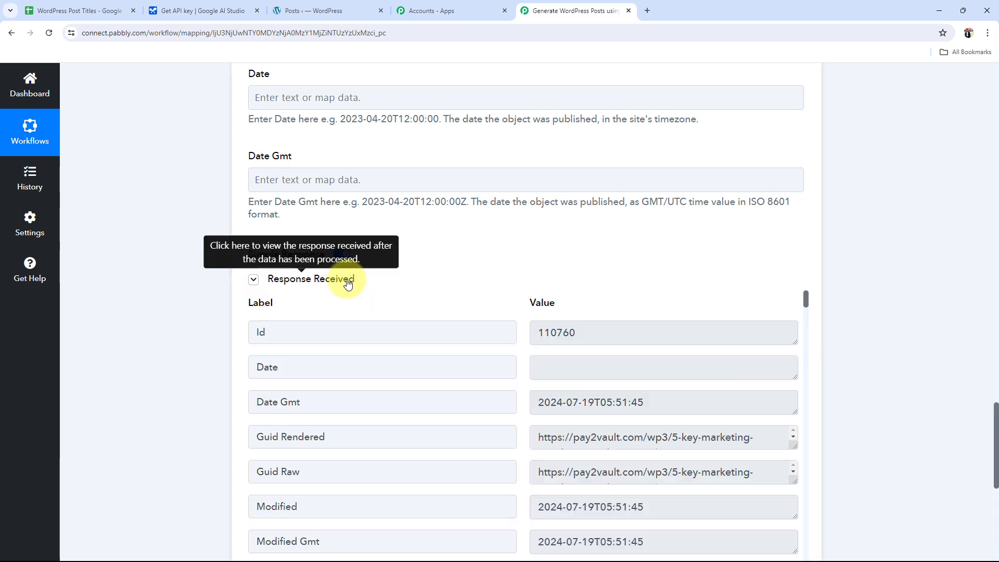
{"action": "scroll", "coordinate": [348, 283], "scroll_direction": "down", "scroll_amount": 4}
{"action": "scroll", "coordinate": [586, 203], "scroll_direction": "down", "scroll_amount": 4}
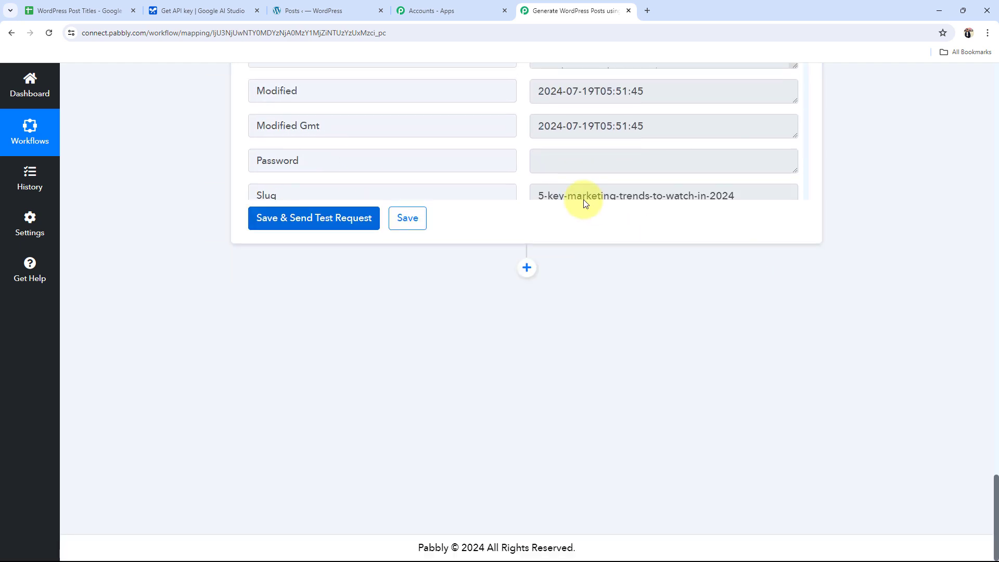
{"action": "scroll", "coordinate": [586, 203], "scroll_direction": "up", "scroll_amount": 8}
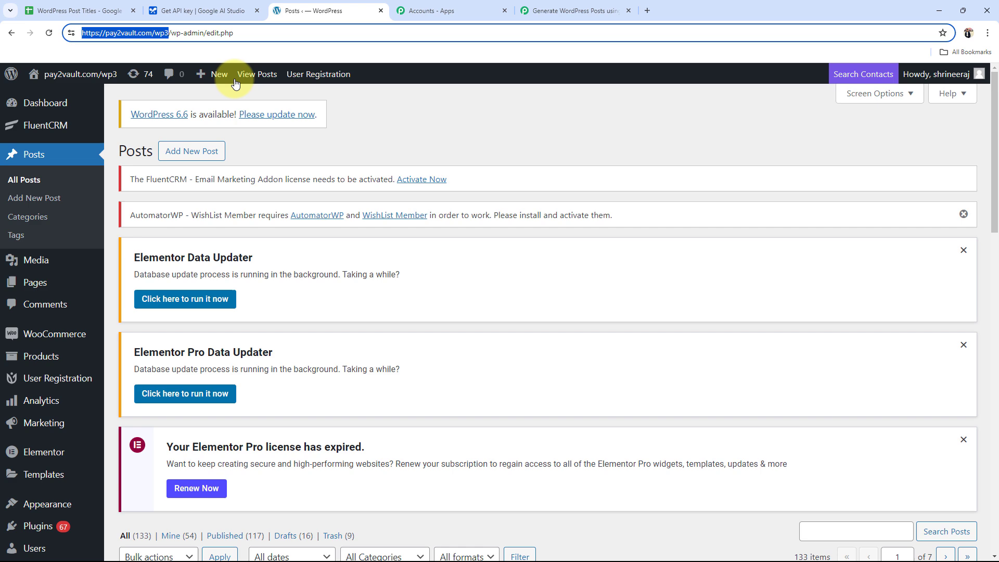
Step: Reload the WordPress posts list, open "5 Key Marketing Trends to Watch in 2024" and read its published page through the permalink
{"action": "left_click", "coordinate": [292, 11]}
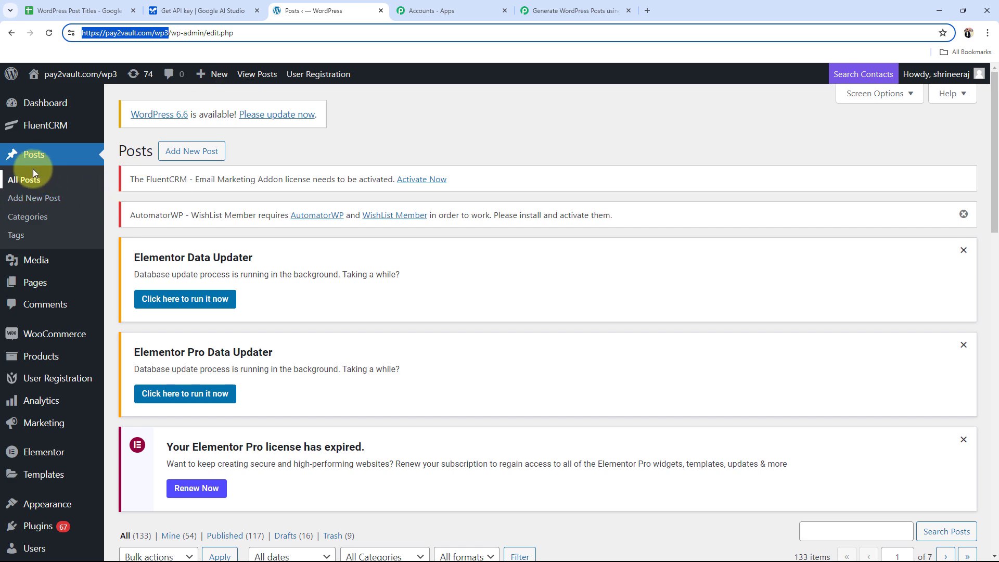
{"action": "left_click", "coordinate": [26, 177]}
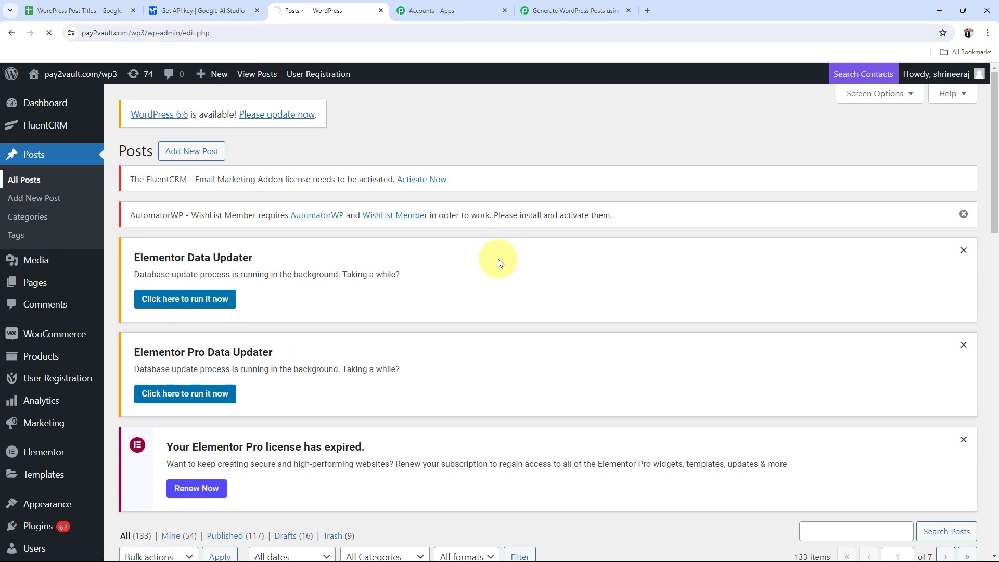
{"action": "scroll", "coordinate": [468, 292], "scroll_direction": "down", "scroll_amount": 6}
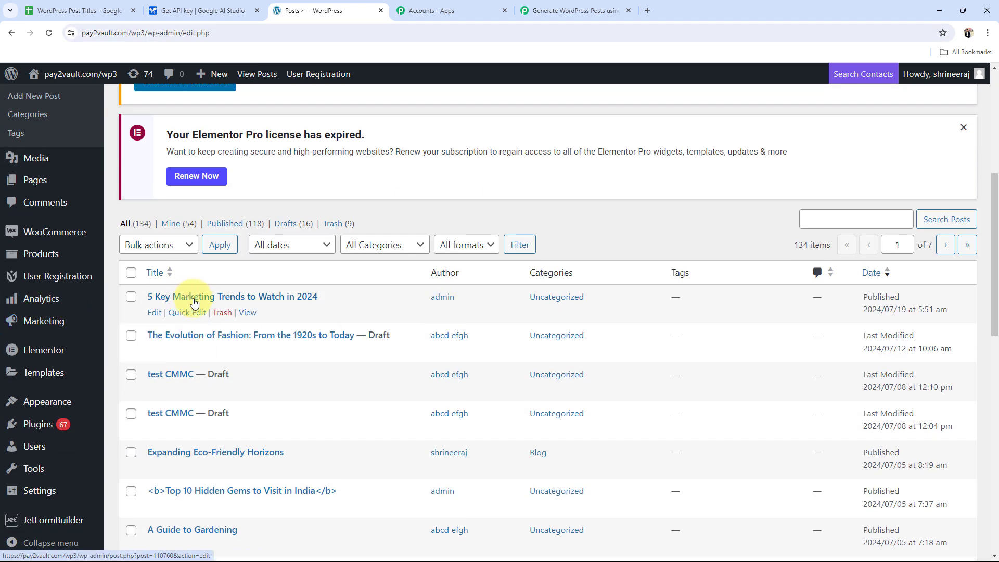
{"action": "left_click", "coordinate": [193, 300]}
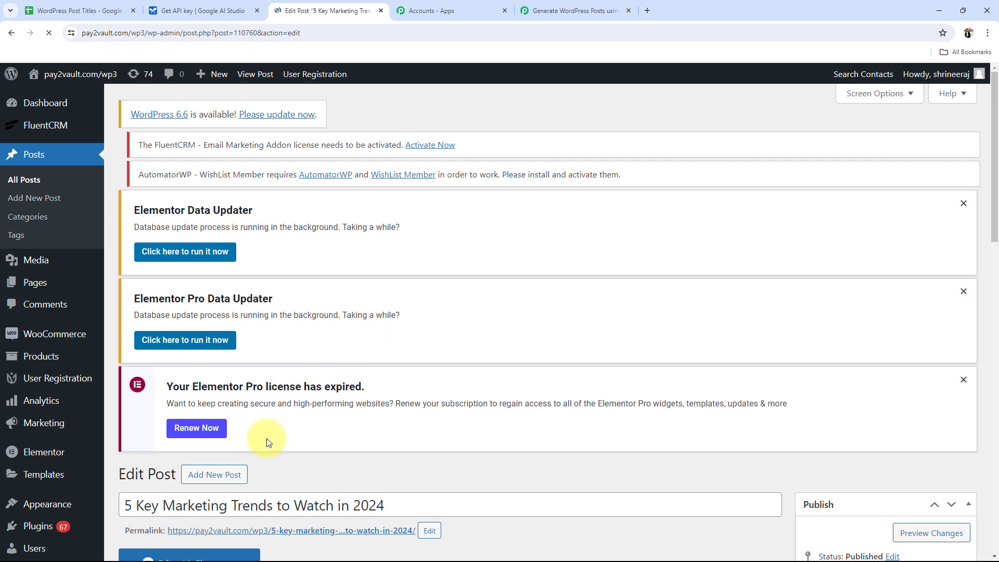
{"action": "scroll", "coordinate": [307, 526], "scroll_direction": "down", "scroll_amount": 4}
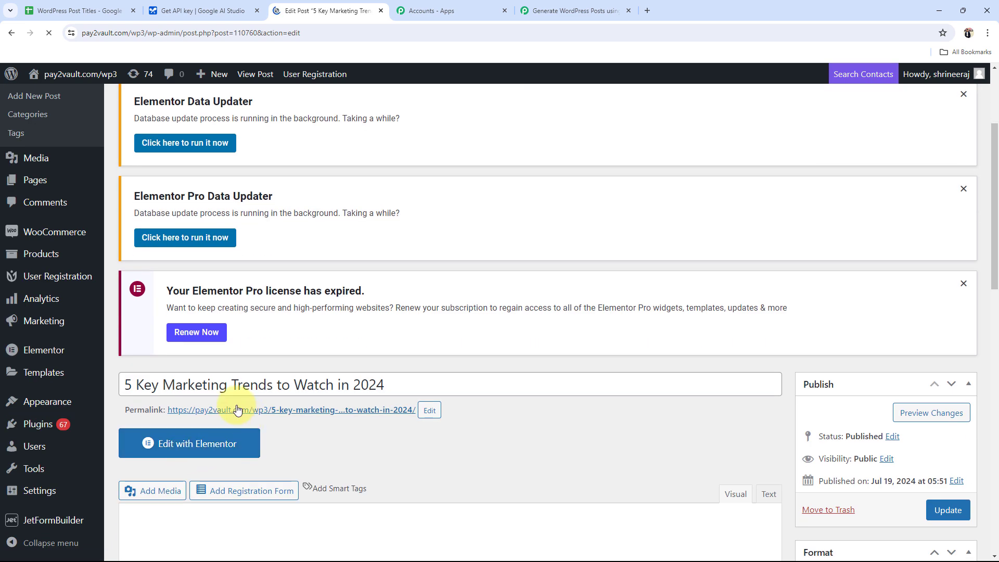
{"action": "left_click", "coordinate": [237, 409]}
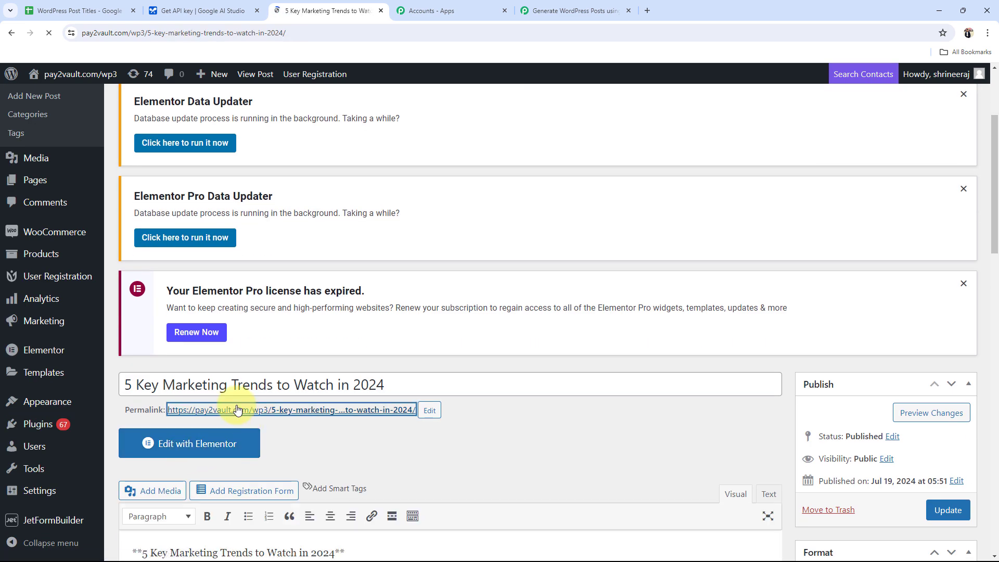
{"action": "scroll", "coordinate": [149, 354], "scroll_direction": "down", "scroll_amount": 19}
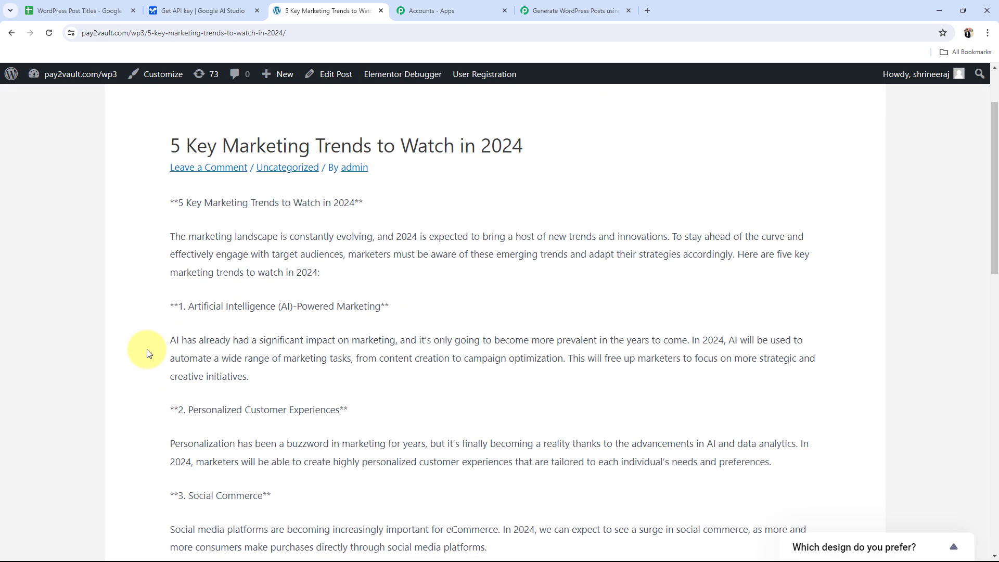
{"action": "scroll", "coordinate": [148, 354], "scroll_direction": "up", "scroll_amount": 19}
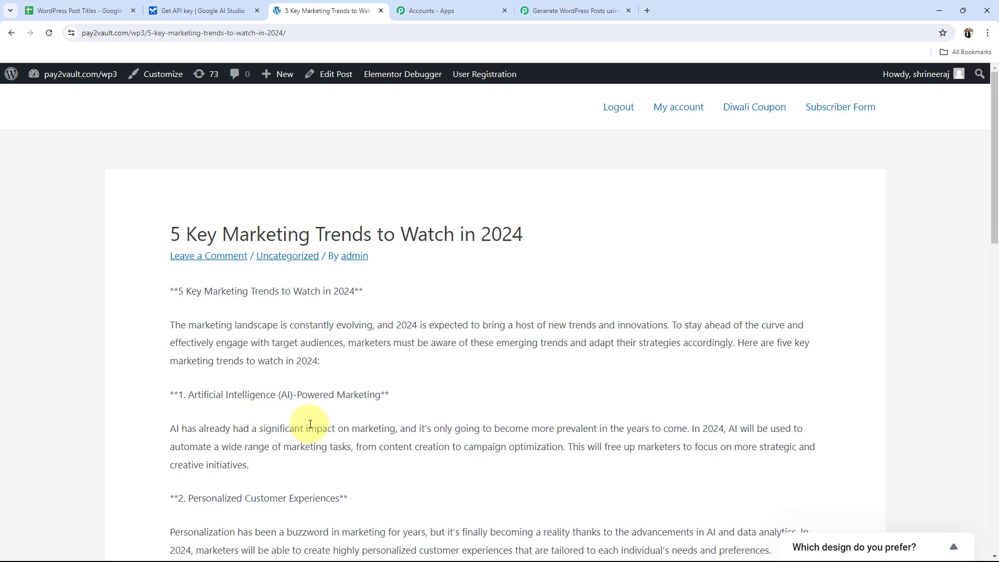
Step: Switch back to the Pabbly Connect workflow and review the WordPress action's field settings and response values
{"action": "left_click", "coordinate": [568, 10]}
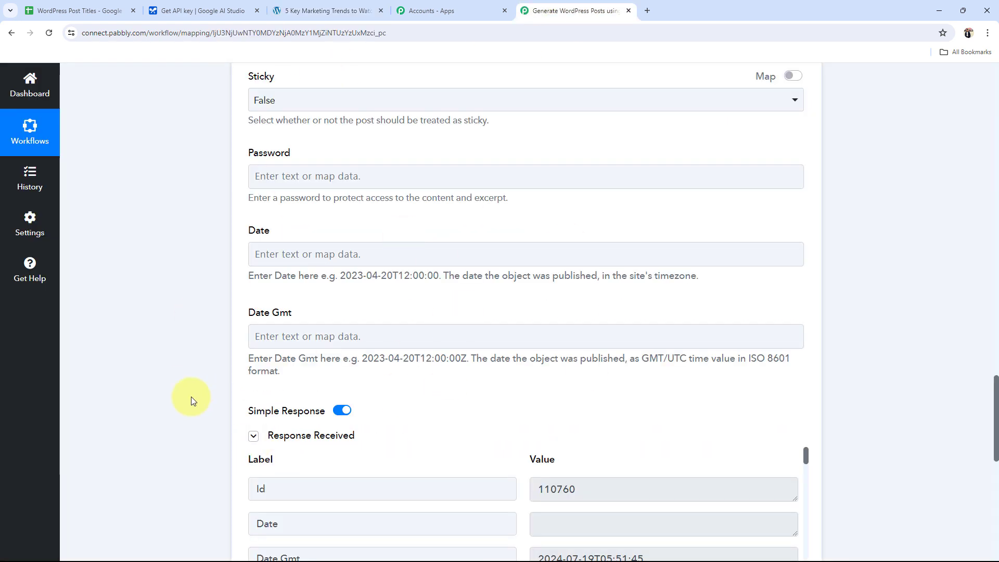
{"action": "scroll", "coordinate": [183, 406], "scroll_direction": "up", "scroll_amount": 10}
{"action": "scroll", "coordinate": [182, 406], "scroll_direction": "down", "scroll_amount": 9}
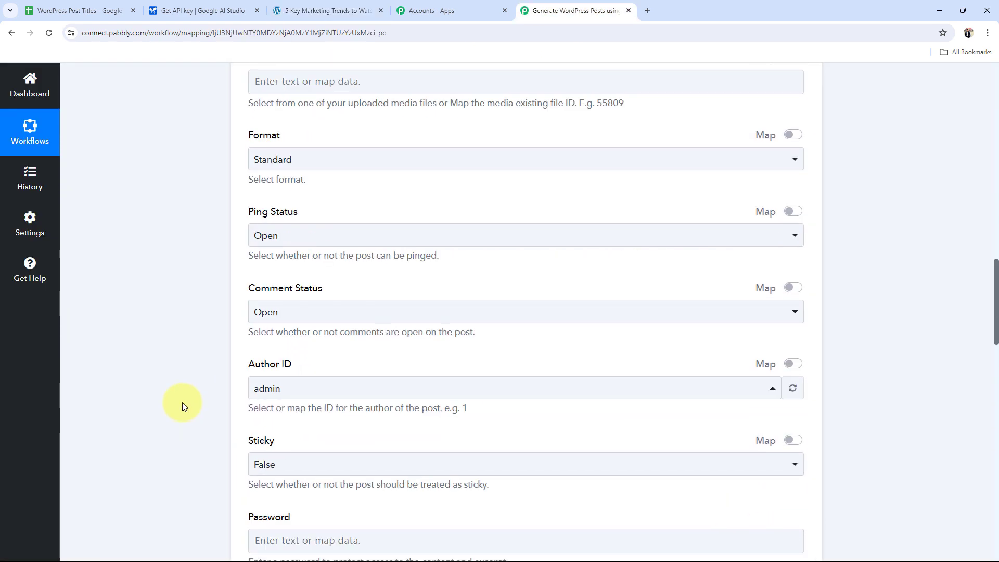
{"action": "scroll", "coordinate": [182, 406], "scroll_direction": "down", "scroll_amount": 6}
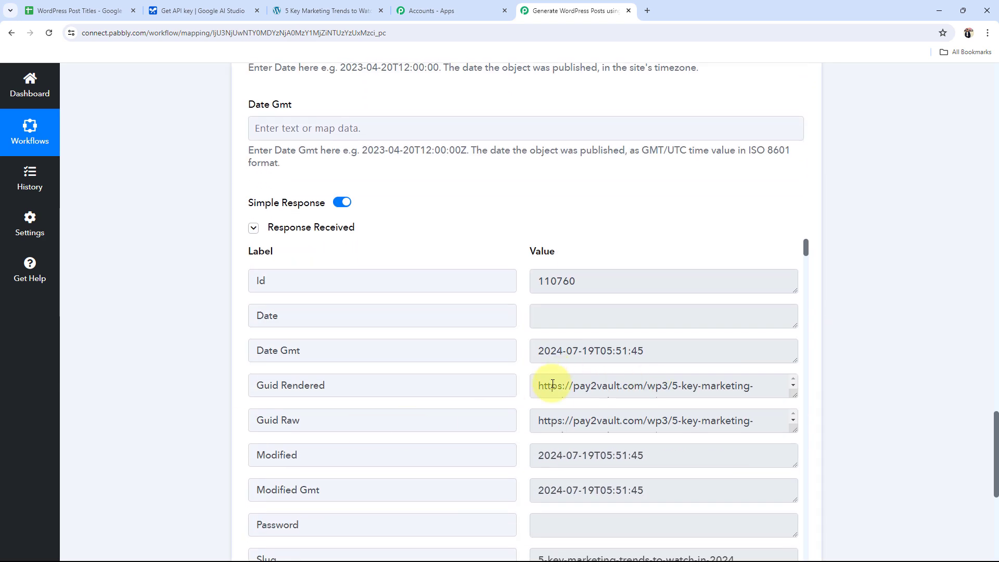
{"action": "scroll", "coordinate": [364, 424], "scroll_direction": "up", "scroll_amount": 3}
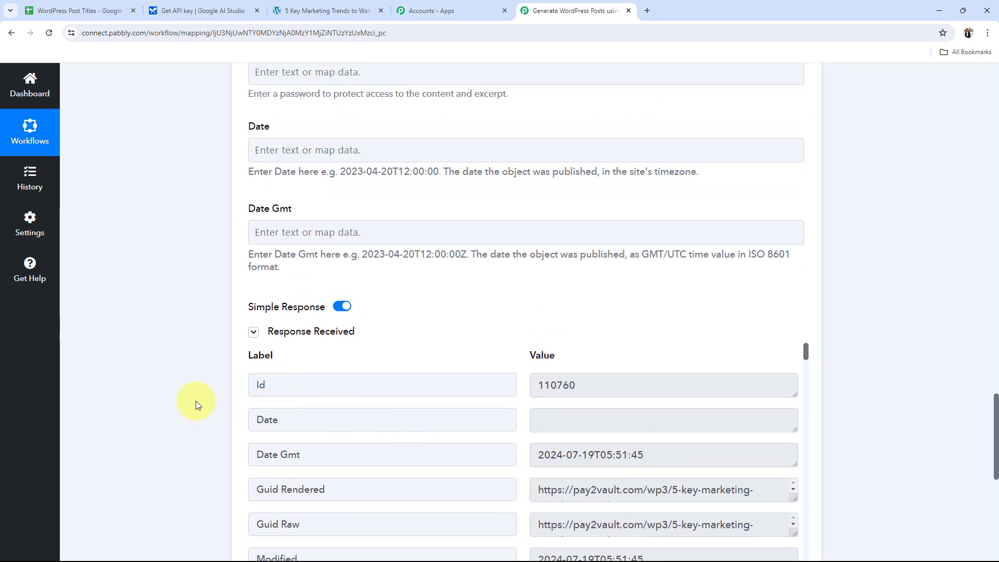
{"action": "scroll", "coordinate": [177, 403], "scroll_direction": "down", "scroll_amount": 3}
Step: Switch to the WordPress Post Titles spreadsheet and inspect row 2's Post Link cell and the next entry row
{"action": "left_click", "coordinate": [93, 10]}
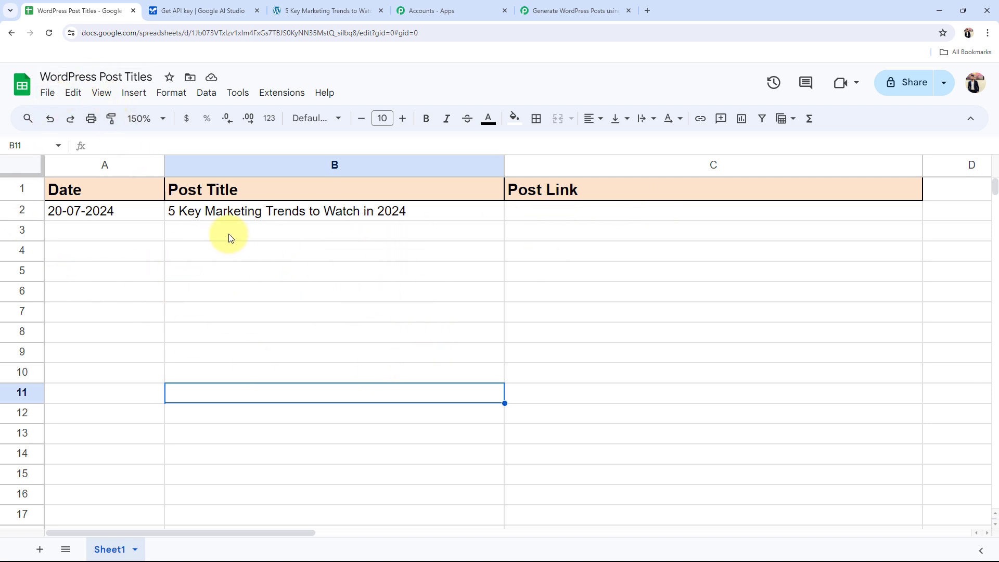
{"action": "left_click", "coordinate": [189, 235]}
{"action": "left_click", "coordinate": [109, 233]}
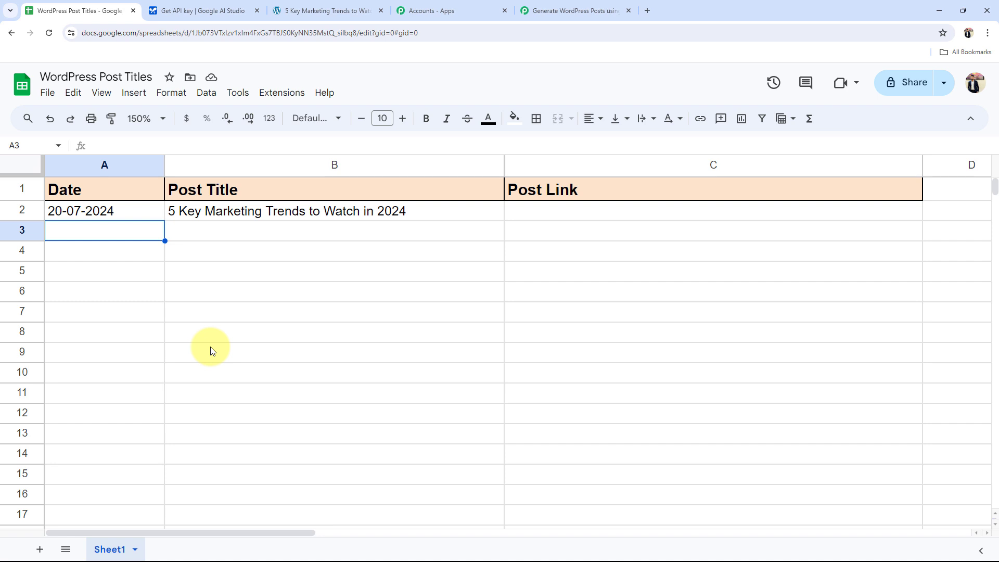
{"action": "left_click", "coordinate": [546, 211]}
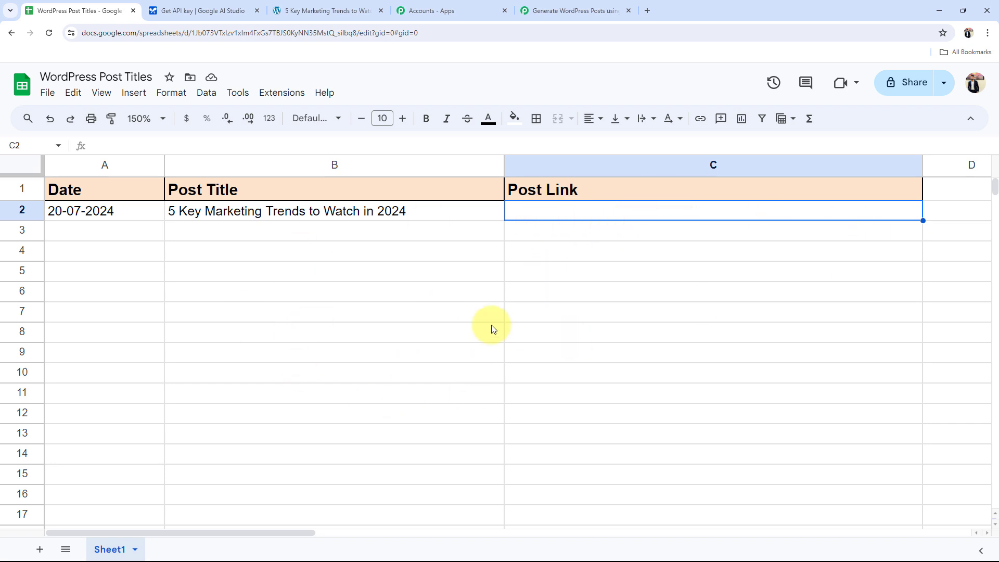
Step: In the Pabbly Connect workflow, add a Google Sheets action after the WordPress step with Update Cell Value as its event
{"action": "left_click", "coordinate": [570, 10]}
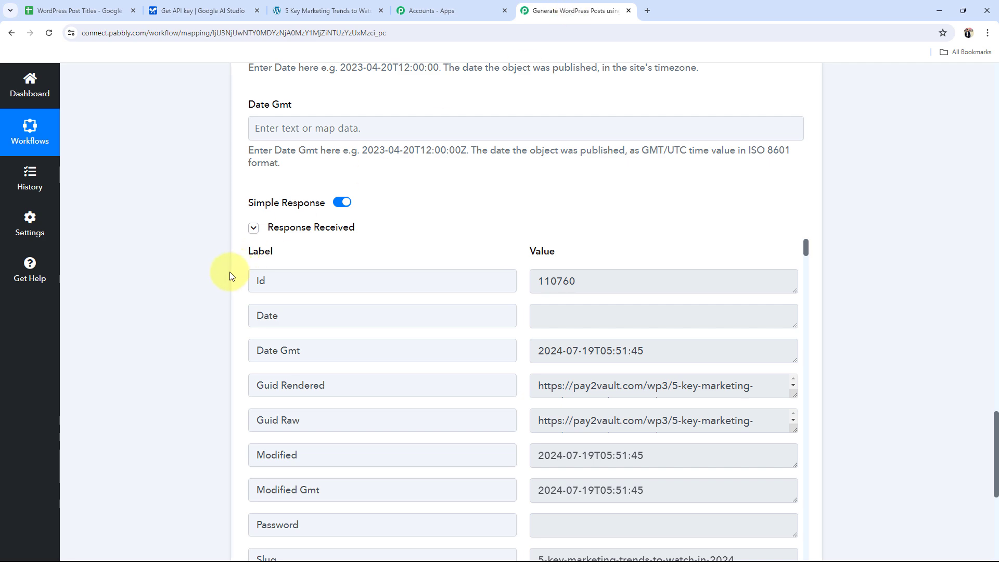
{"action": "scroll", "coordinate": [597, 305], "scroll_direction": "down", "scroll_amount": 7}
{"action": "left_click", "coordinate": [526, 271]}
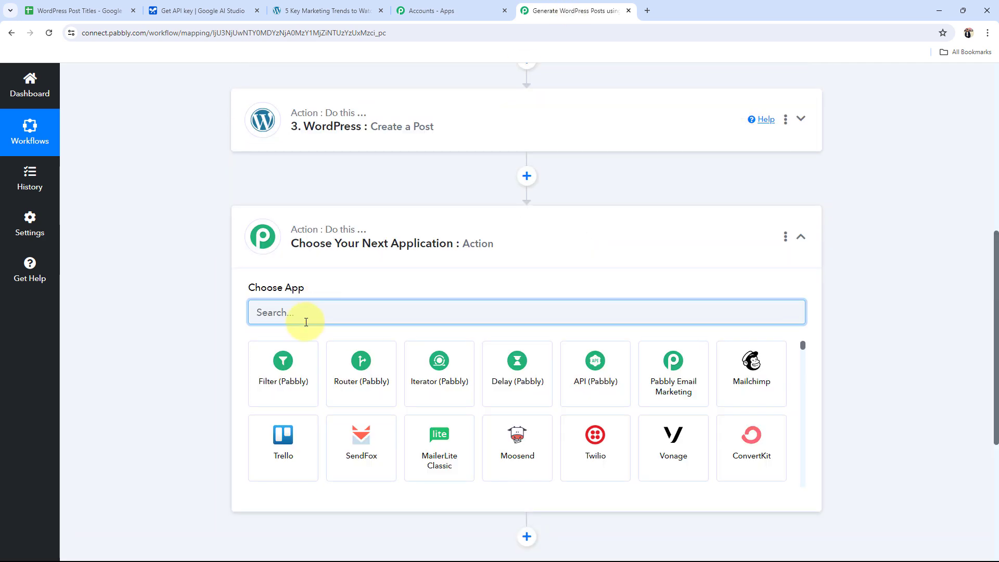
{"action": "type", "text": "Google"}
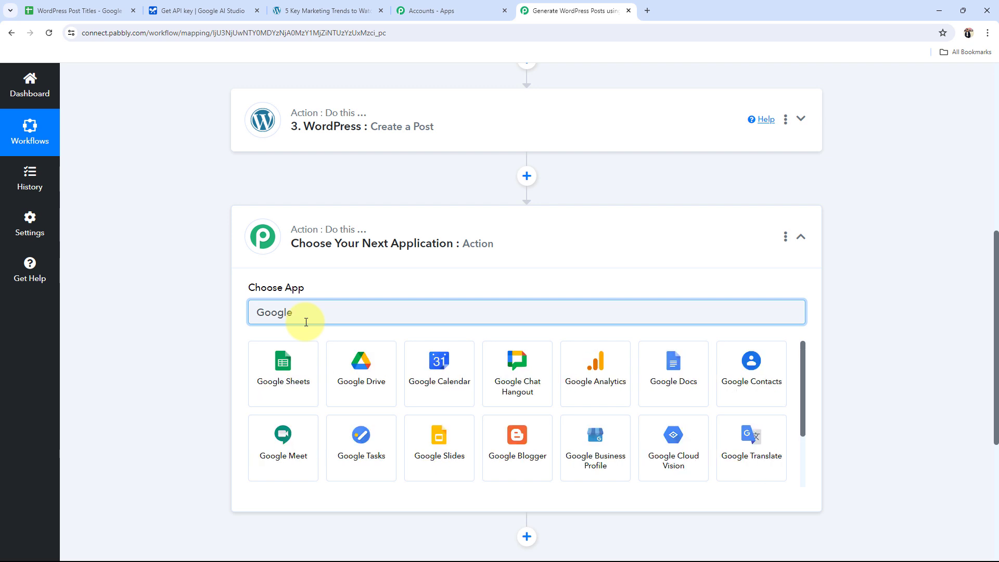
{"action": "left_click", "coordinate": [289, 367]}
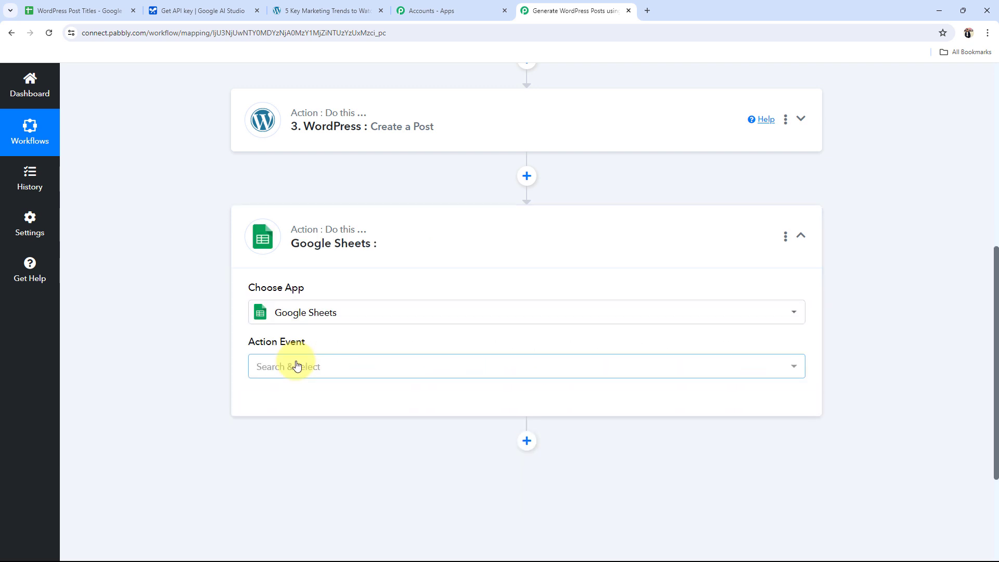
{"action": "scroll", "coordinate": [301, 313], "scroll_direction": "up", "scroll_amount": 2}
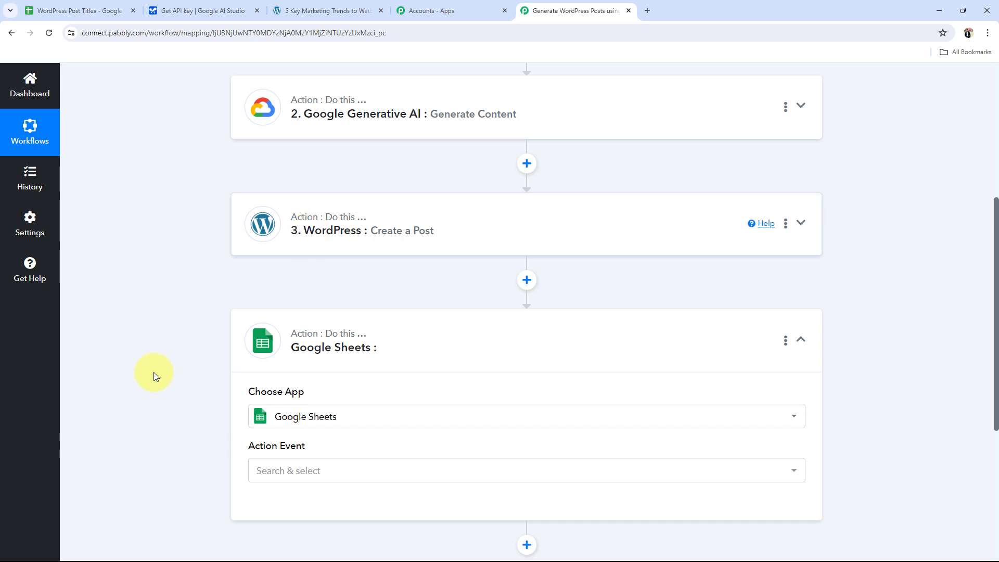
{"action": "scroll", "coordinate": [154, 373], "scroll_direction": "down", "scroll_amount": 2}
{"action": "left_click", "coordinate": [263, 367]}
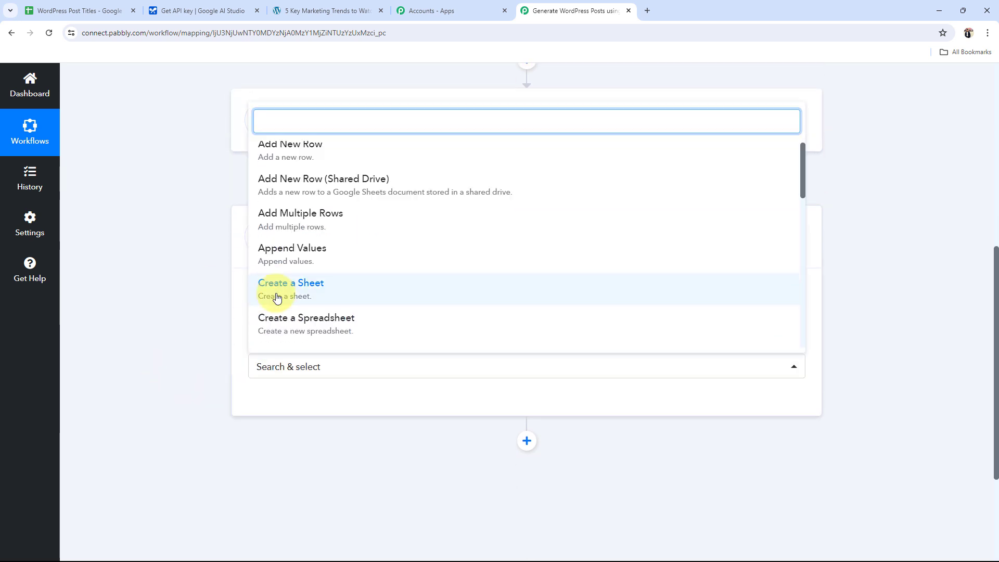
{"action": "scroll", "coordinate": [276, 298], "scroll_direction": "down", "scroll_amount": 9}
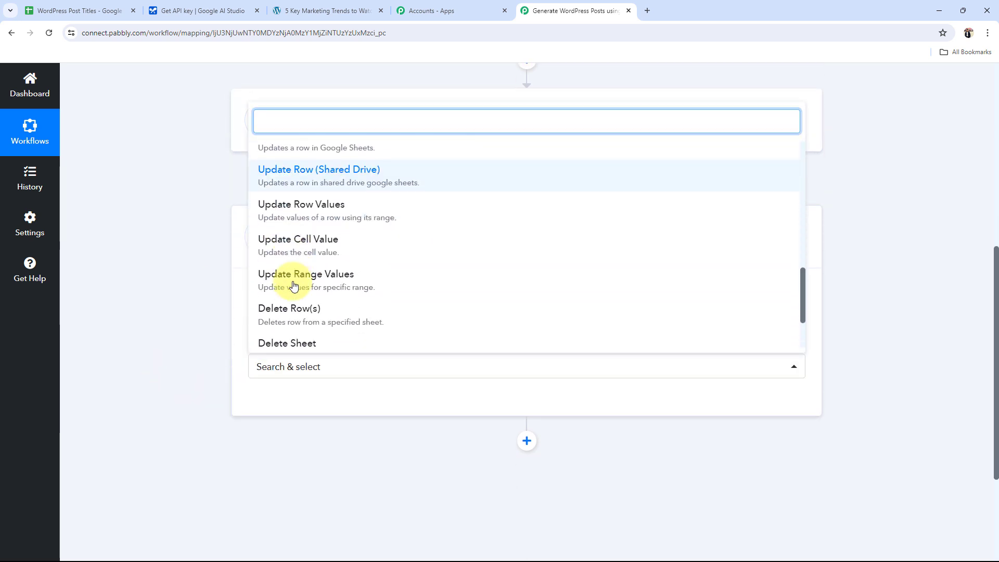
{"action": "left_click", "coordinate": [299, 244]}
Step: Check the Post Link column in the spreadsheet, and connect the Update Cell Value action using the existing Google Sheets connection
{"action": "left_click", "coordinate": [56, 5]}
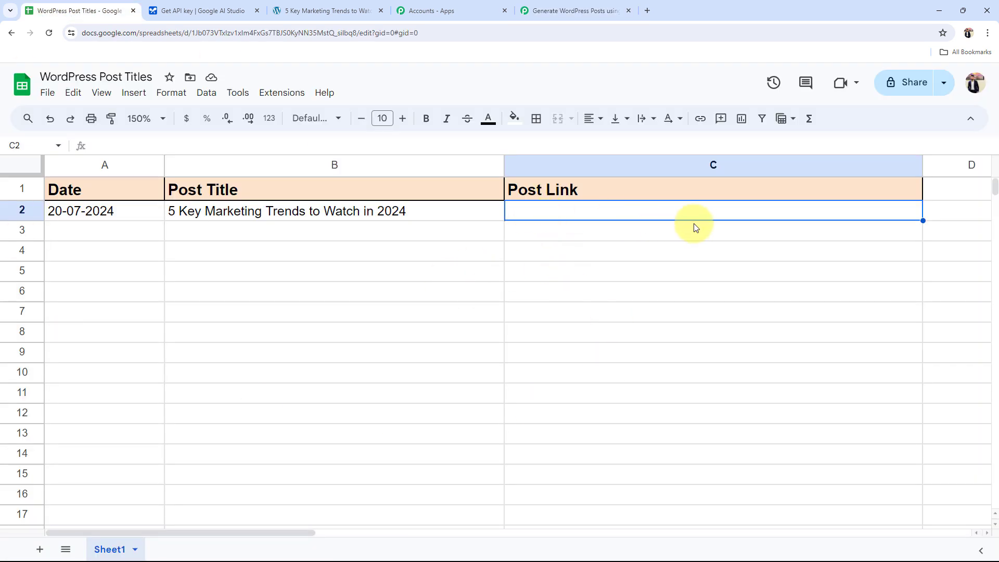
{"action": "left_click", "coordinate": [575, 11]}
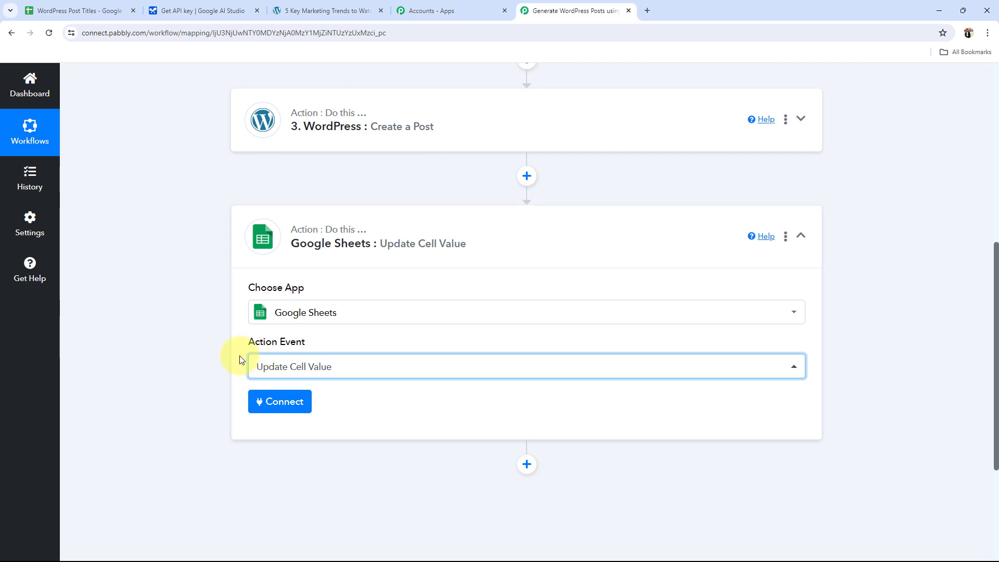
{"action": "left_click", "coordinate": [283, 402]}
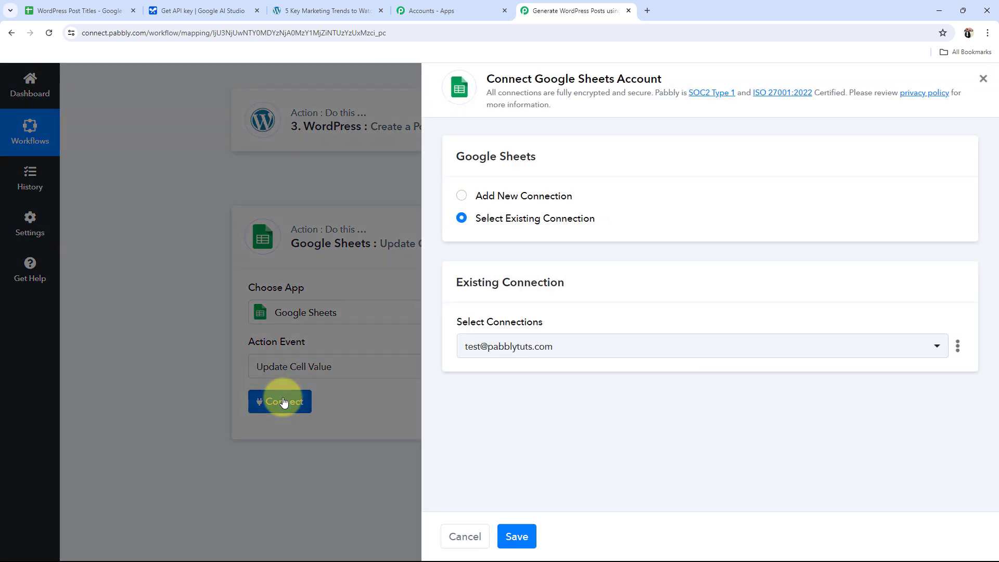
{"action": "left_click", "coordinate": [520, 536]}
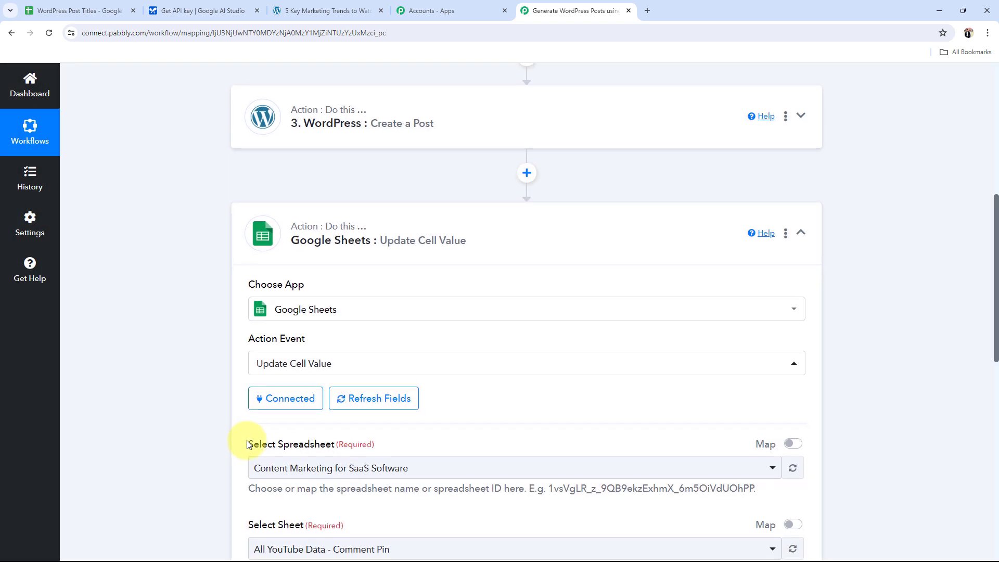
Step: Choose WordPress Post Titles as the spreadsheet for the Update Cell Value action
{"action": "scroll", "coordinate": [234, 301], "scroll_direction": "down", "scroll_amount": 4}
{"action": "left_click", "coordinate": [292, 273]}
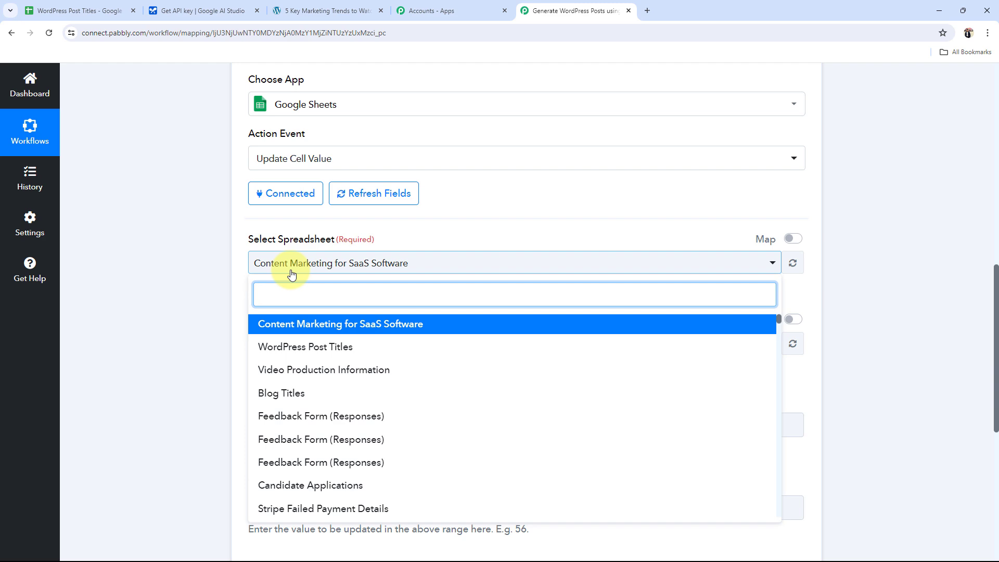
{"action": "left_click", "coordinate": [295, 347]}
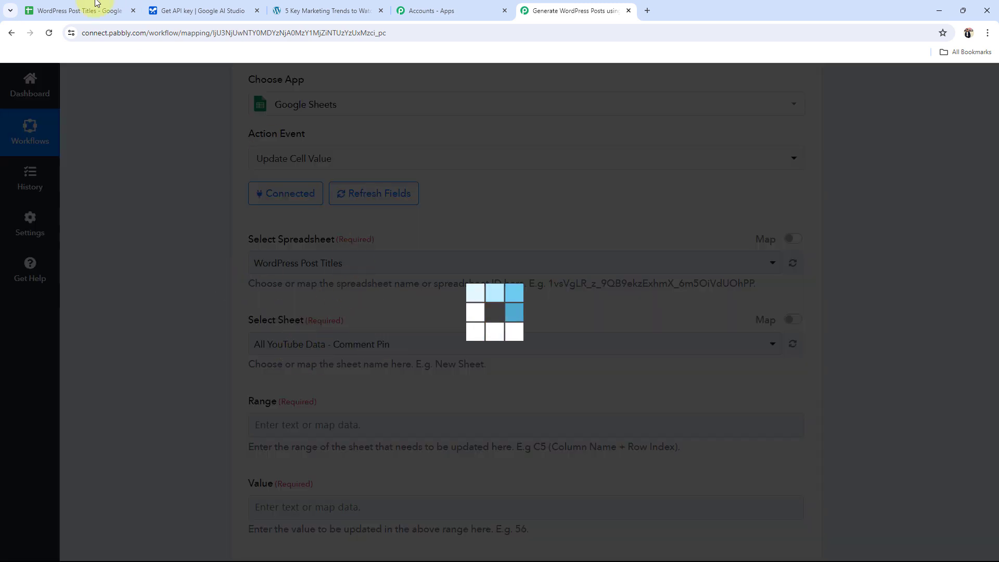
{"action": "left_click", "coordinate": [95, 6]}
{"action": "left_click", "coordinate": [537, 9]}
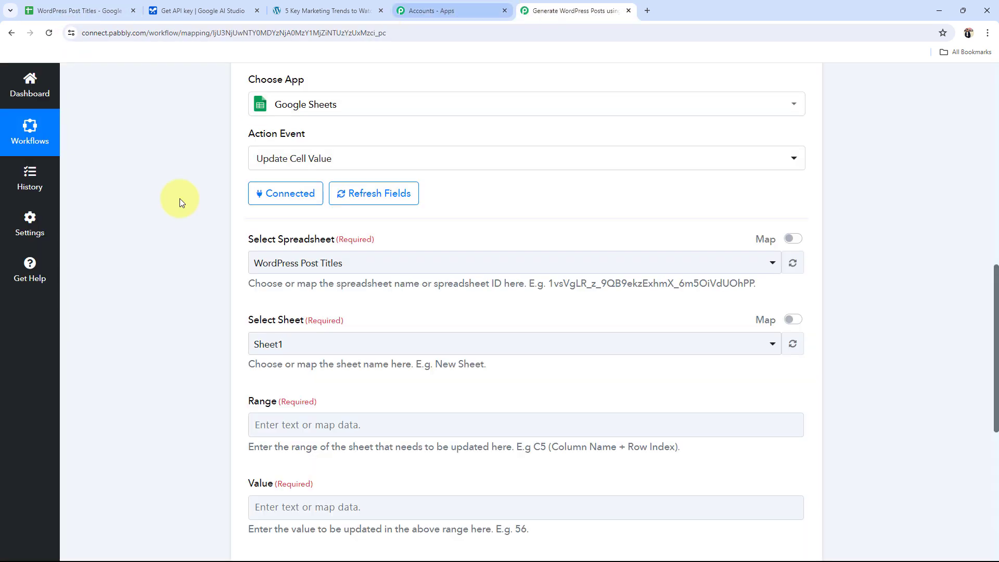
Step: Choose Sheet1 as the sheet for the Update Cell Value action
{"action": "scroll", "coordinate": [190, 368], "scroll_direction": "down", "scroll_amount": 3}
{"action": "left_click", "coordinate": [271, 188]}
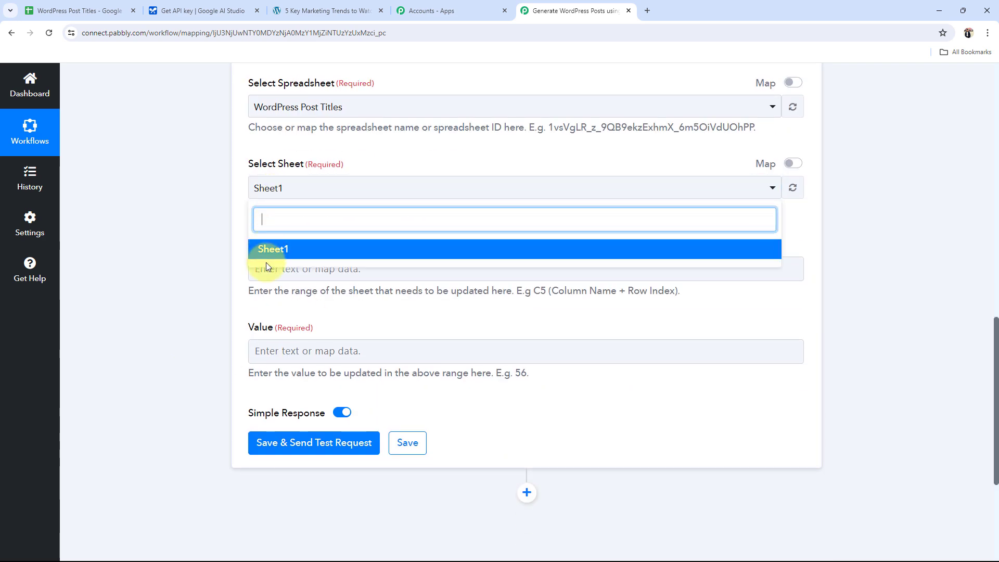
{"action": "left_click", "coordinate": [259, 250]}
{"action": "scroll", "coordinate": [197, 302], "scroll_direction": "down", "scroll_amount": 1}
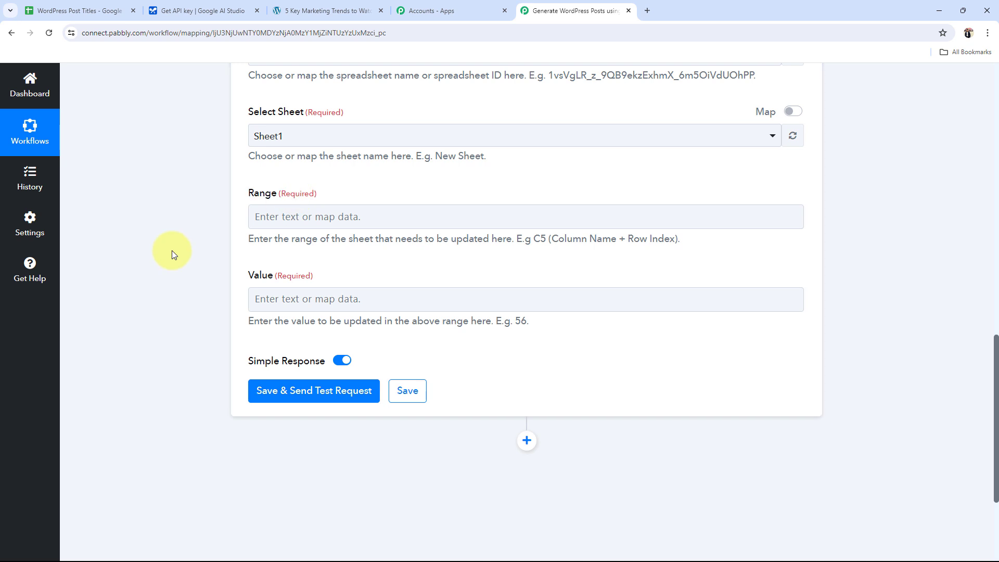
Step: Check the Post Link column and row 2 in the spreadsheet, and enter column letter C in the action's Range
{"action": "left_click", "coordinate": [112, 7]}
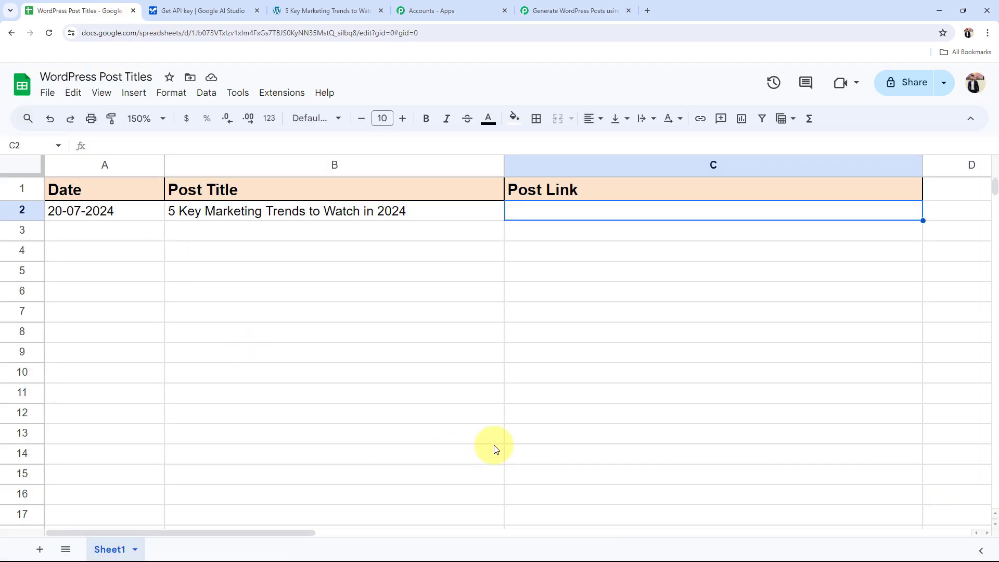
{"action": "left_click", "coordinate": [705, 169]}
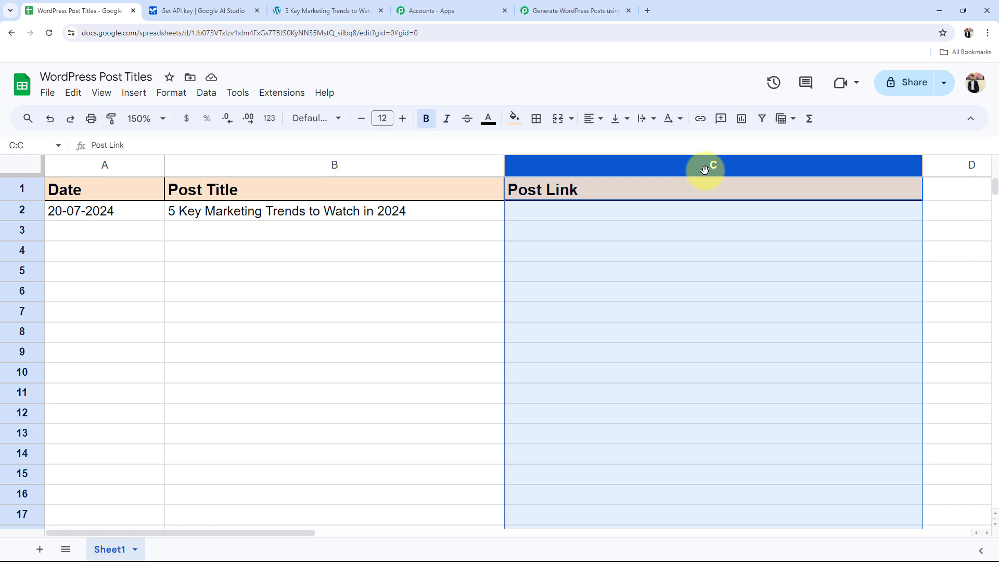
{"action": "left_click", "coordinate": [492, 272]}
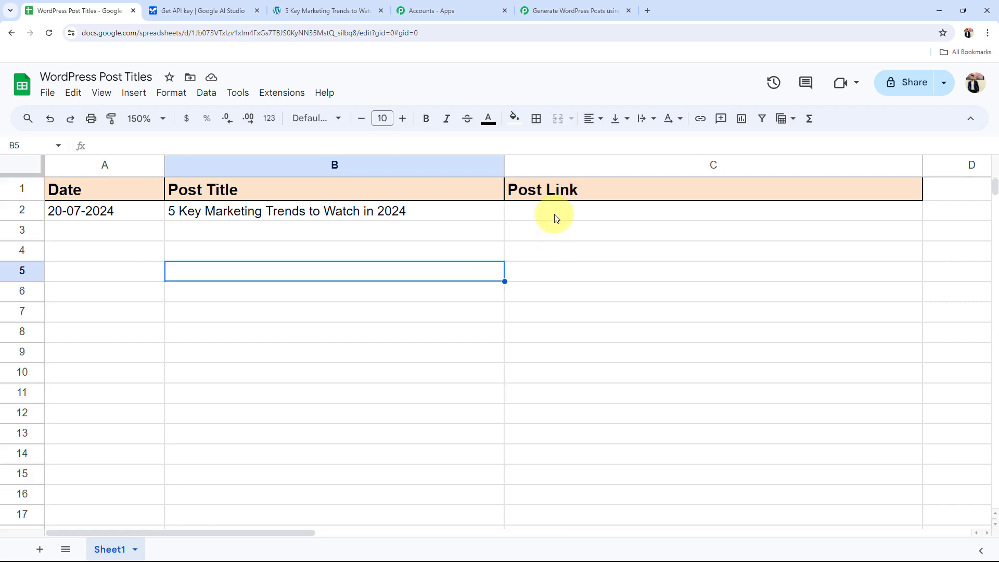
{"action": "left_click", "coordinate": [20, 210]}
{"action": "left_click", "coordinate": [572, 10]}
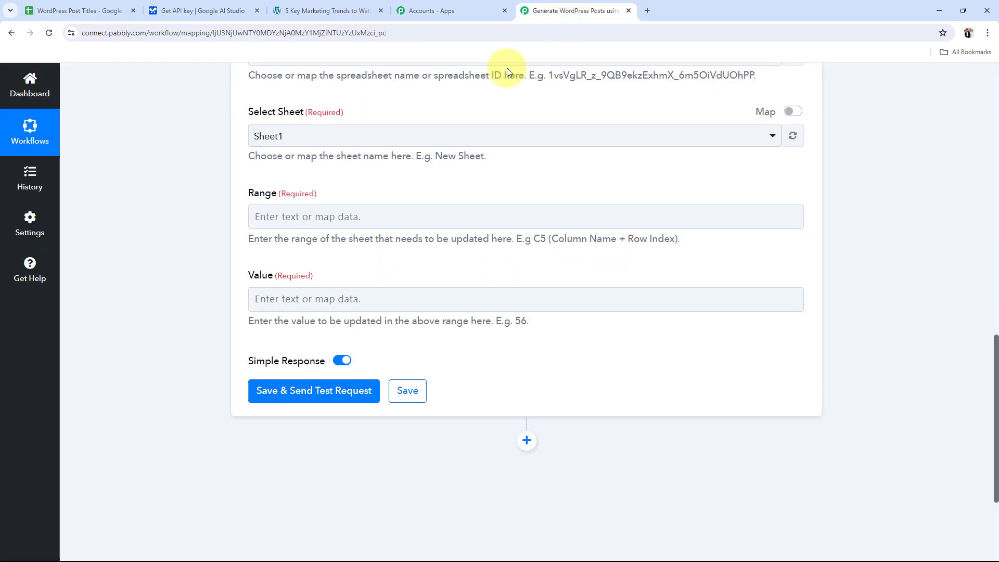
{"action": "left_click", "coordinate": [284, 214]}
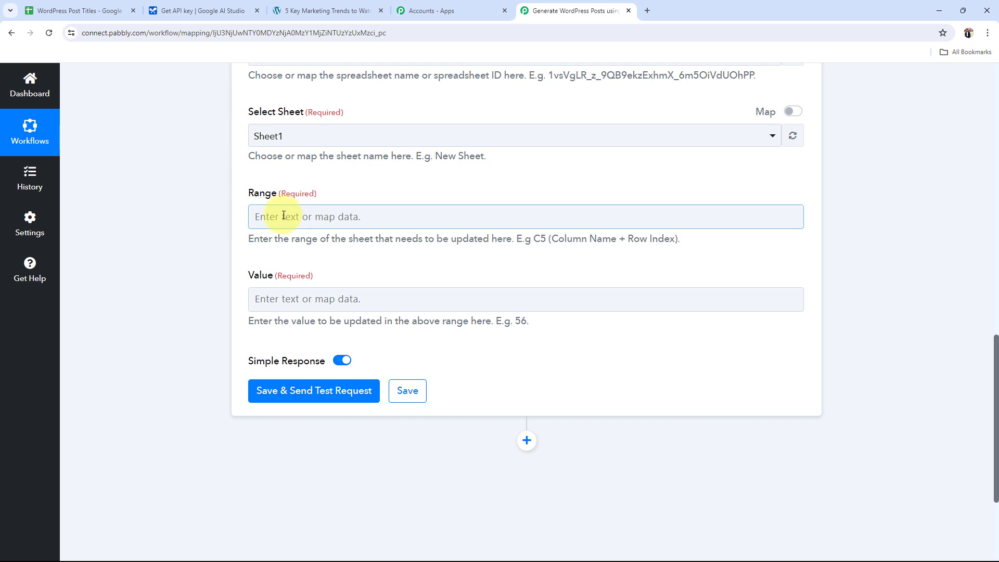
{"action": "type", "text": "C"}
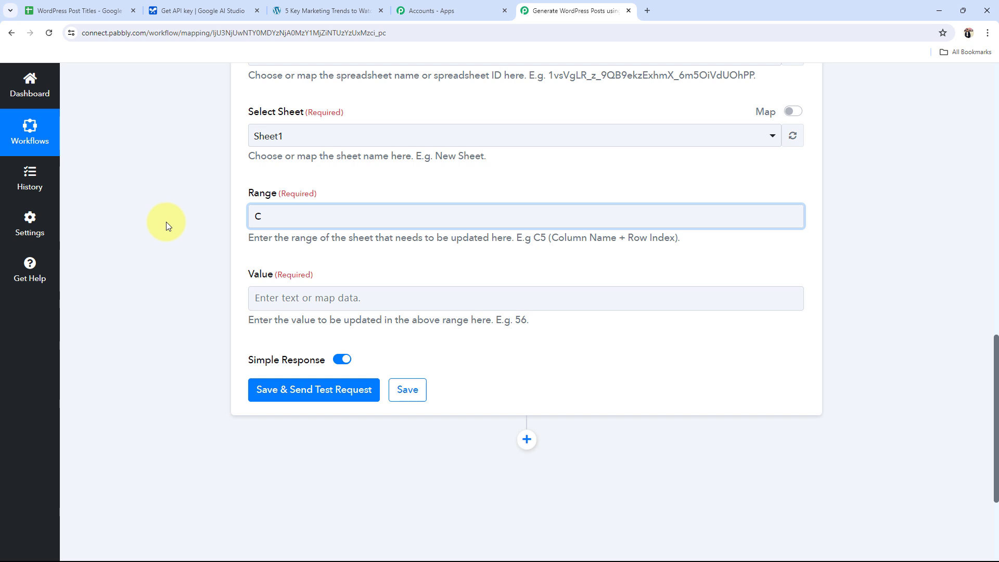
Step: Check row 2's Post Link cell in the spreadsheet, and map the trigger's RowIndex directly after the C in the action's Range
{"action": "left_click", "coordinate": [80, 10]}
{"action": "left_click", "coordinate": [706, 250]}
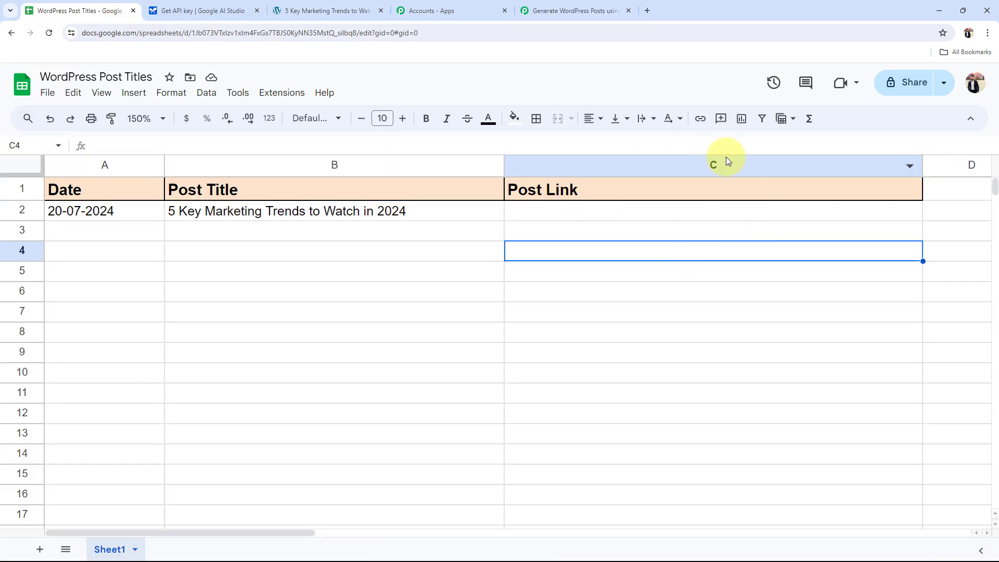
{"action": "left_click", "coordinate": [711, 212]}
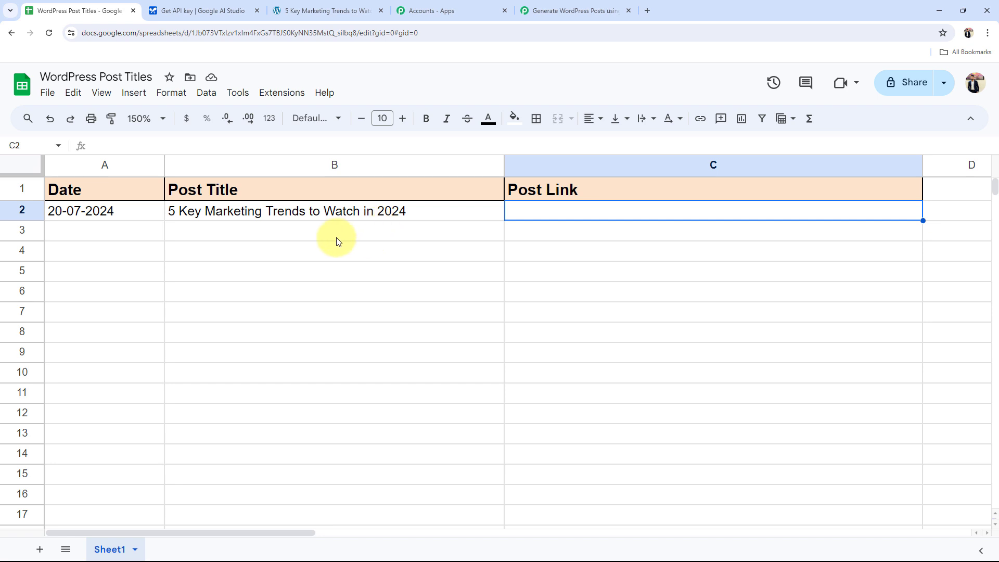
{"action": "left_click", "coordinate": [213, 279]}
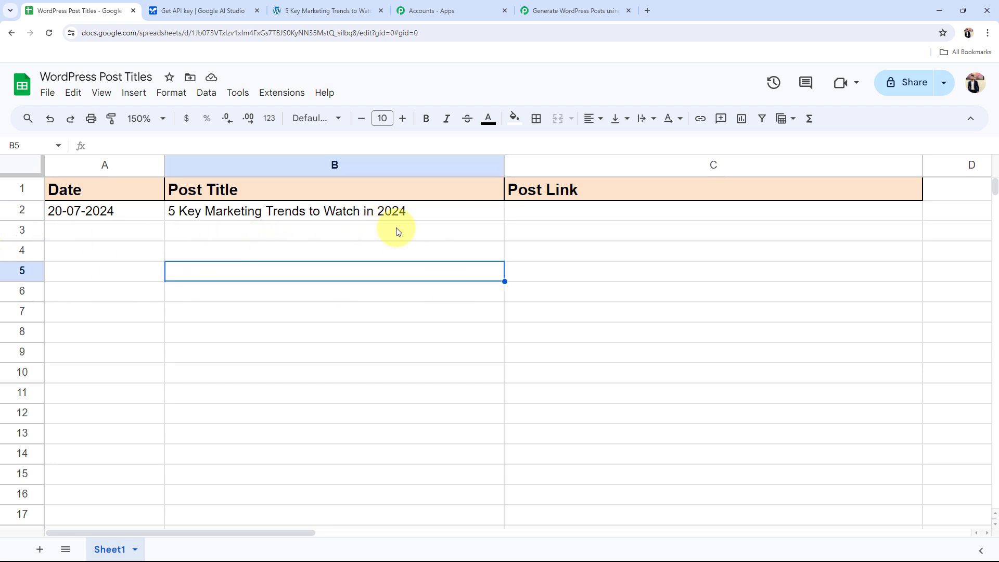
{"action": "left_click", "coordinate": [611, 19]}
{"action": "left_click", "coordinate": [279, 216]}
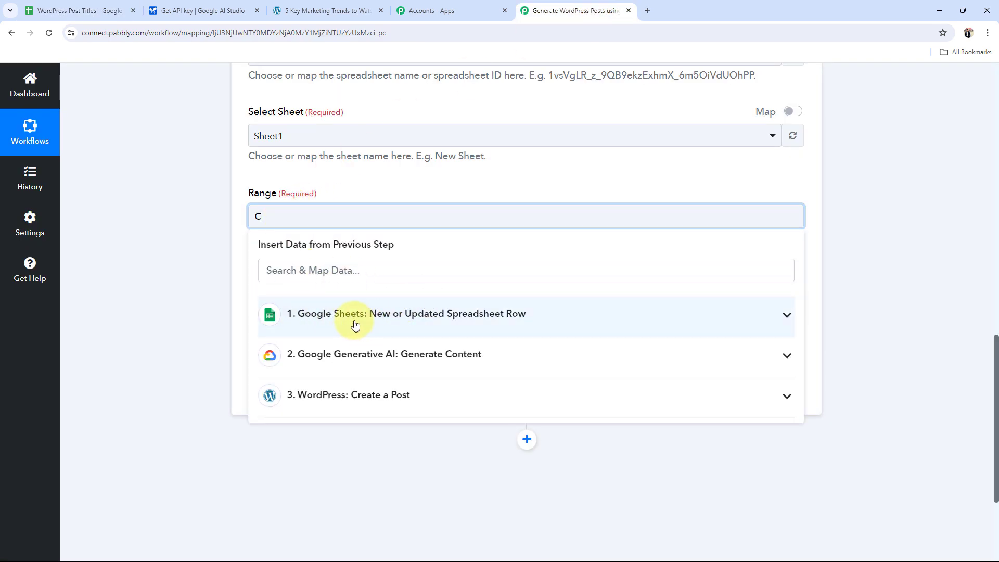
{"action": "left_click", "coordinate": [384, 324]}
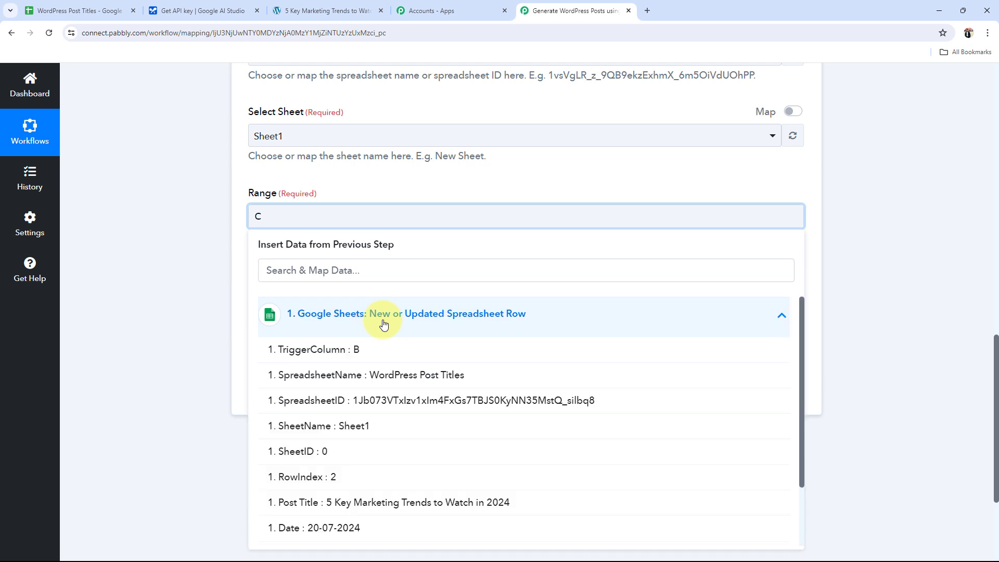
{"action": "left_click", "coordinate": [323, 477]}
{"action": "left_click", "coordinate": [179, 322]}
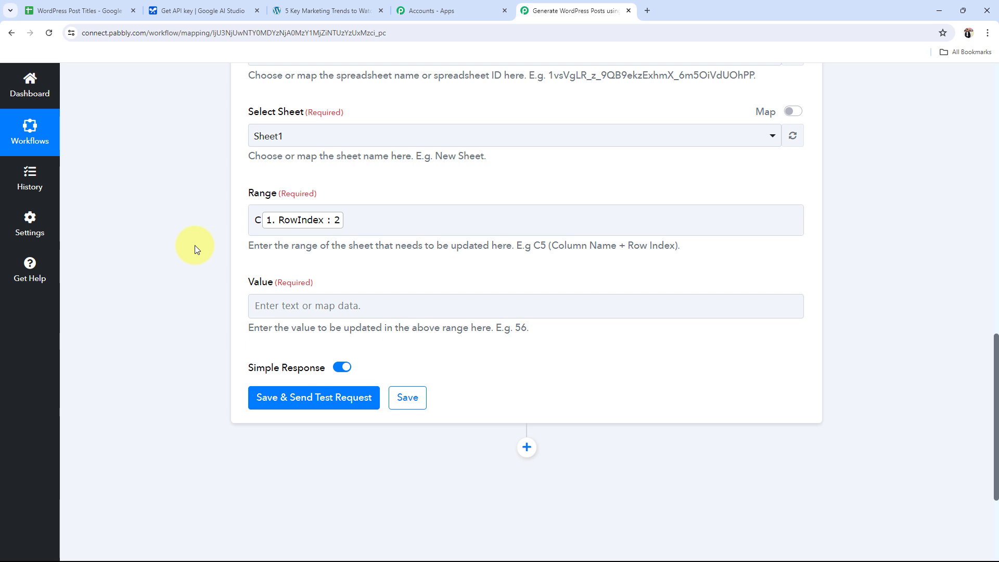
Step: Compare the mapped Range in the Update Cell Value action with the spreadsheet's columns and rows
{"action": "left_click", "coordinate": [114, 6]}
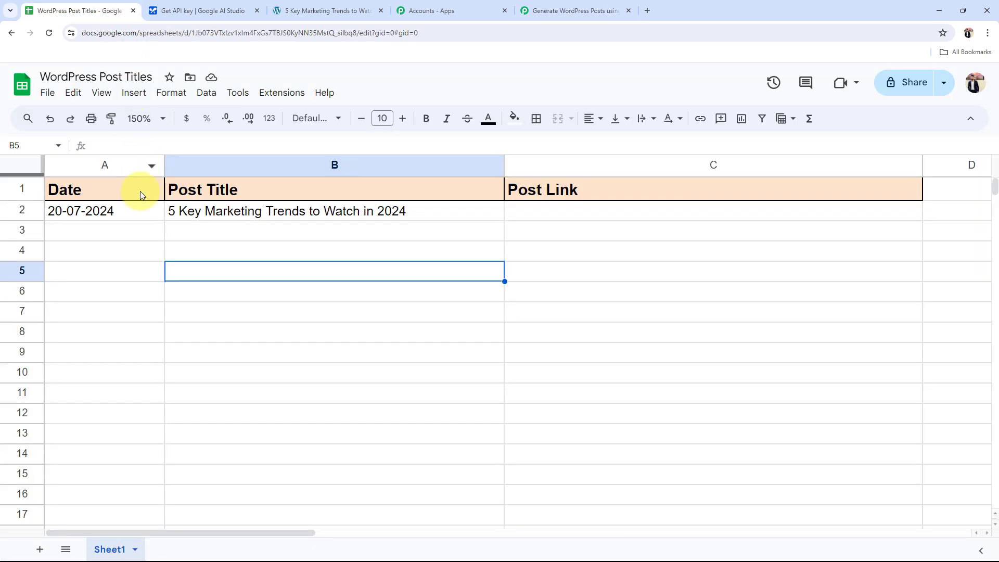
{"action": "left_click", "coordinate": [130, 267]}
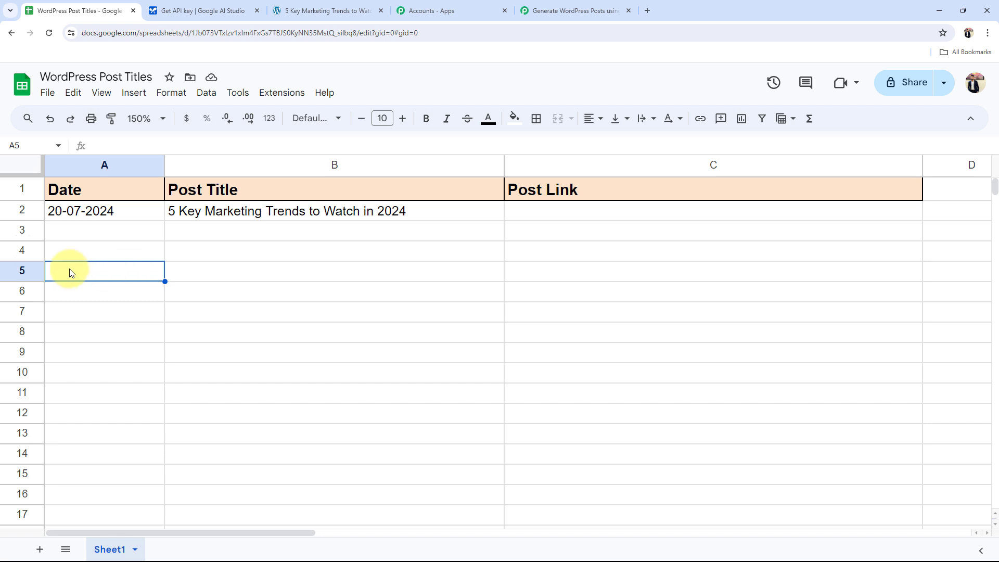
{"action": "left_click", "coordinate": [570, 10]}
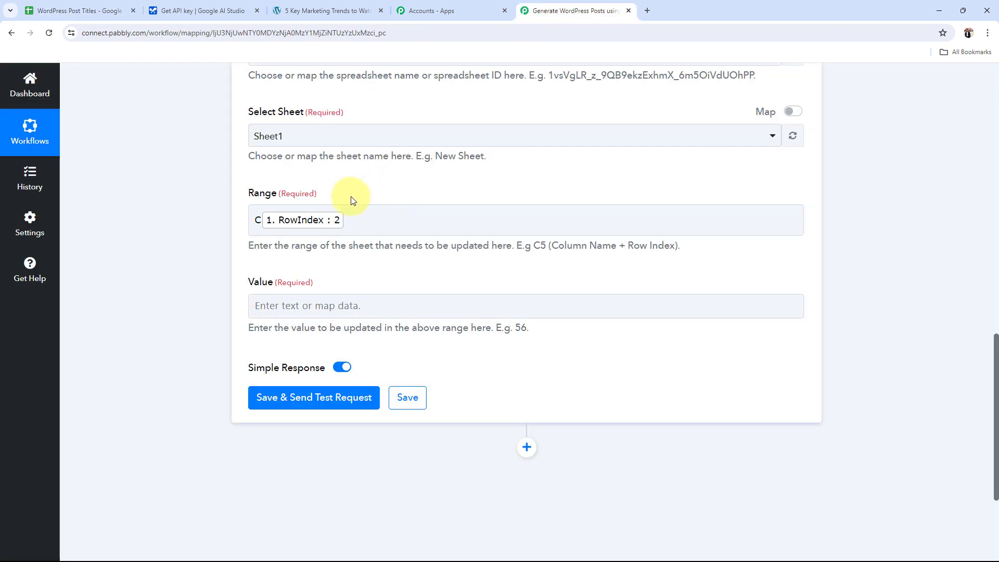
{"action": "left_click", "coordinate": [312, 218]}
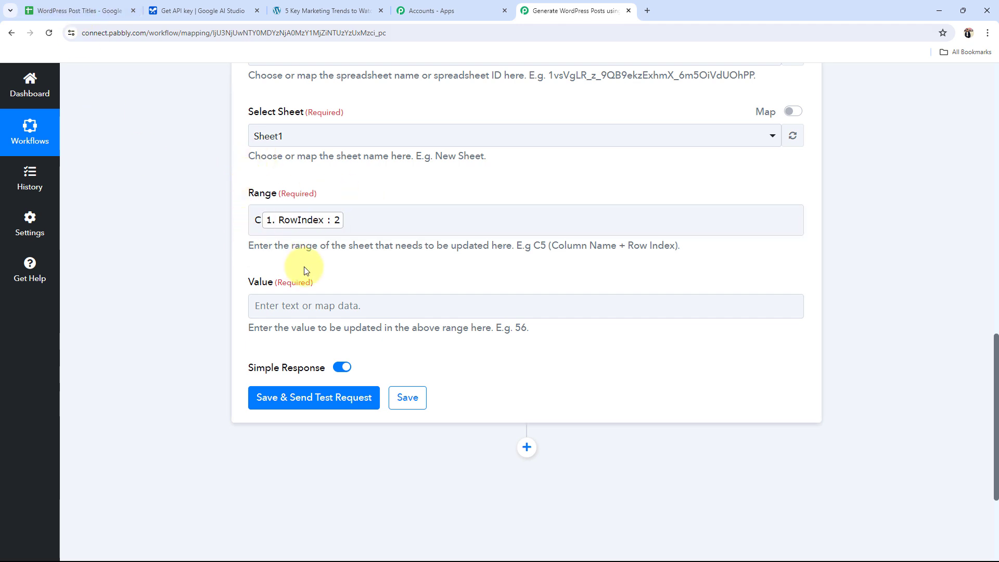
Step: Search the previous steps' data for "link" and map the WordPress step's Link field as the action's Value
{"action": "left_click", "coordinate": [284, 306]}
{"action": "scroll", "coordinate": [159, 346], "scroll_direction": "down", "scroll_amount": 2}
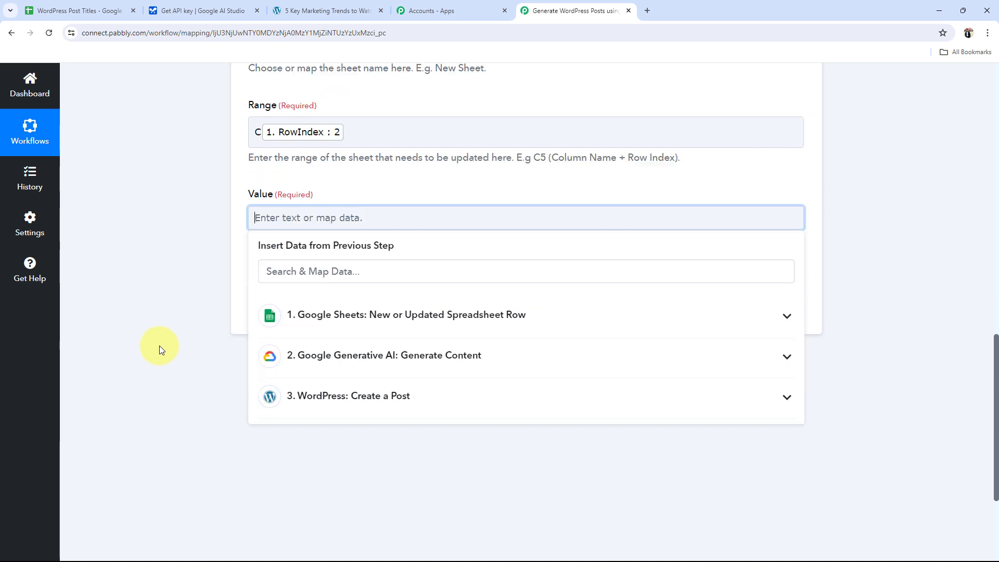
{"action": "scroll", "coordinate": [160, 346], "scroll_direction": "down", "scroll_amount": 1}
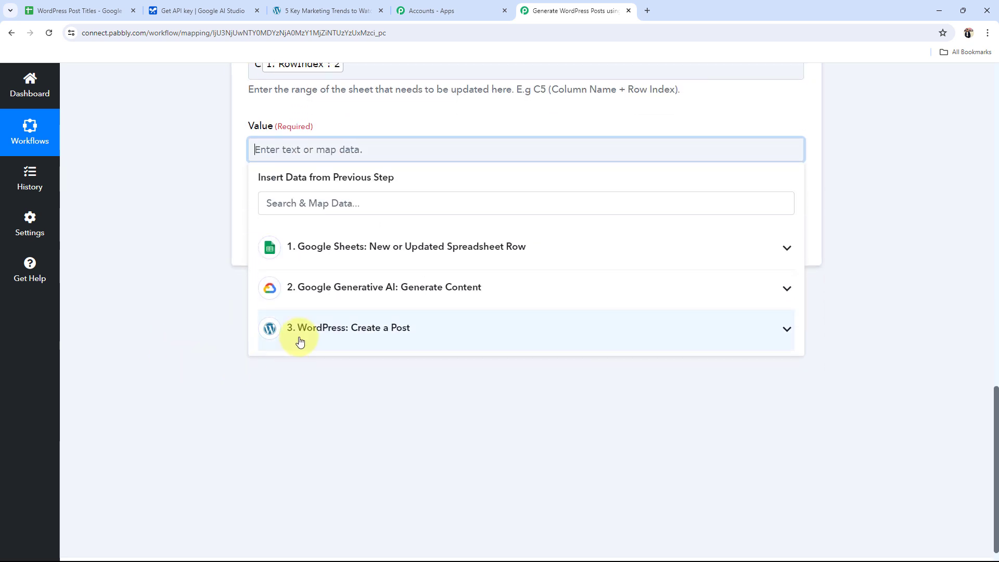
{"action": "left_click", "coordinate": [300, 341]}
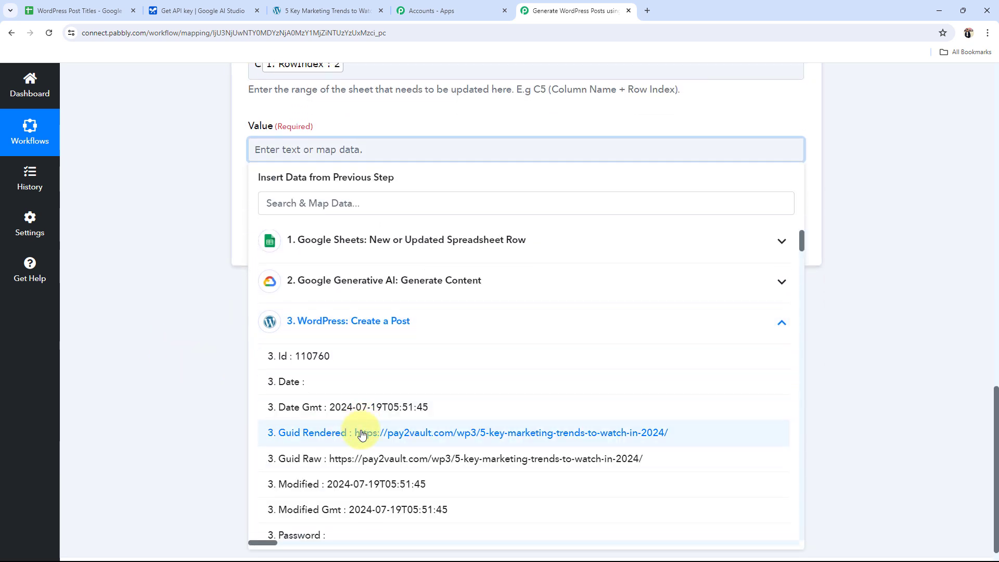
{"action": "scroll", "coordinate": [362, 432], "scroll_direction": "down", "scroll_amount": 2}
{"action": "scroll", "coordinate": [362, 435], "scroll_direction": "down", "scroll_amount": 2}
{"action": "scroll", "coordinate": [341, 442], "scroll_direction": "down", "scroll_amount": 3}
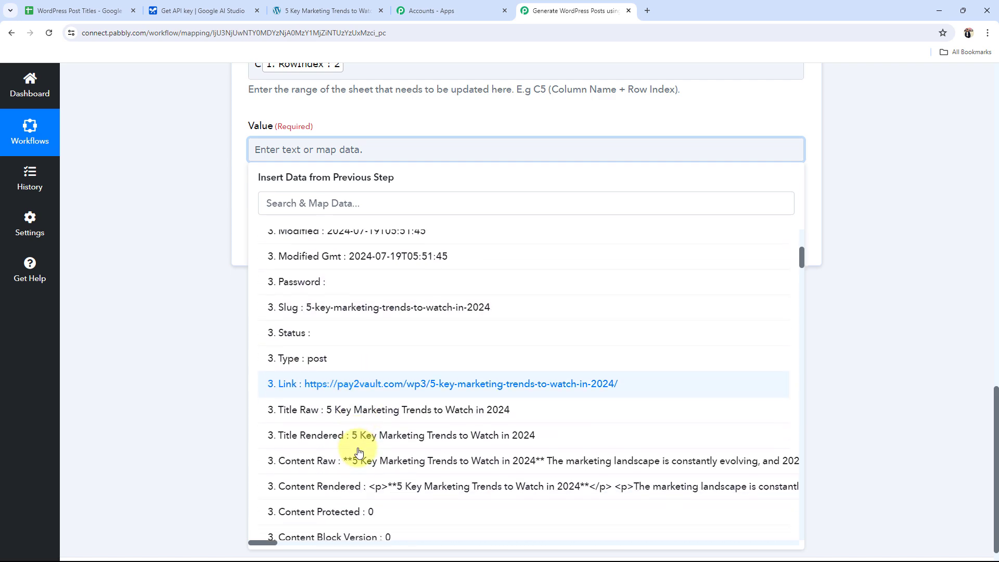
{"action": "scroll", "coordinate": [359, 453], "scroll_direction": "down", "scroll_amount": 2}
{"action": "left_click", "coordinate": [315, 203]}
{"action": "type", "text": "lin"}
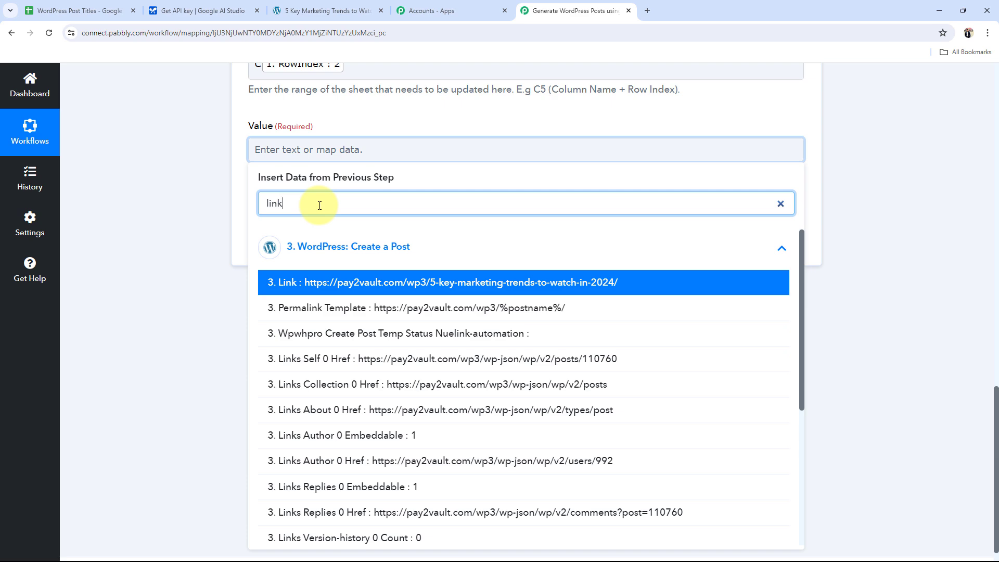
{"action": "type", "text": "k"}
{"action": "left_click", "coordinate": [350, 282]}
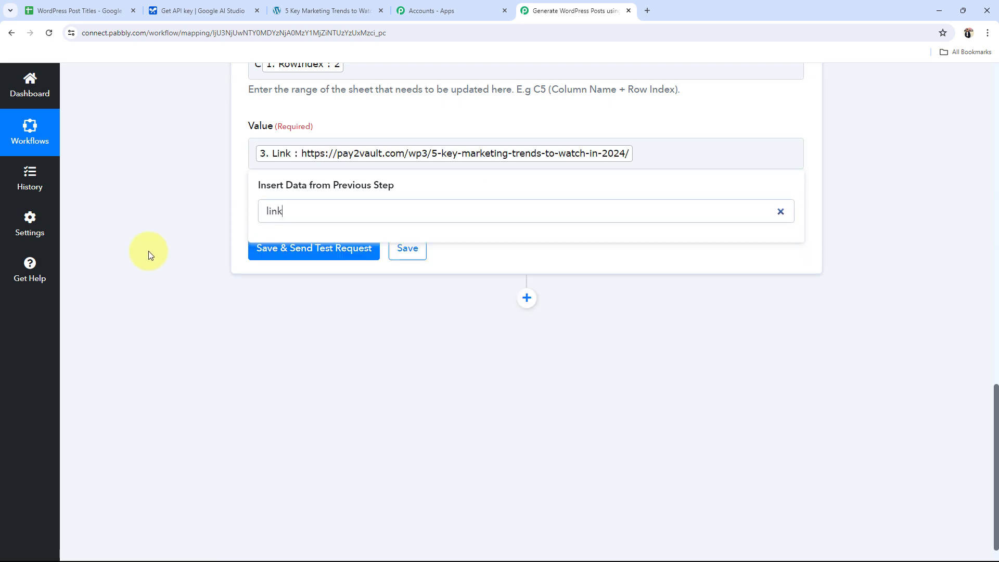
{"action": "left_click", "coordinate": [148, 251]}
Step: Save the Update Cell Value action and send a test request
{"action": "scroll", "coordinate": [148, 251], "scroll_direction": "up", "scroll_amount": 5}
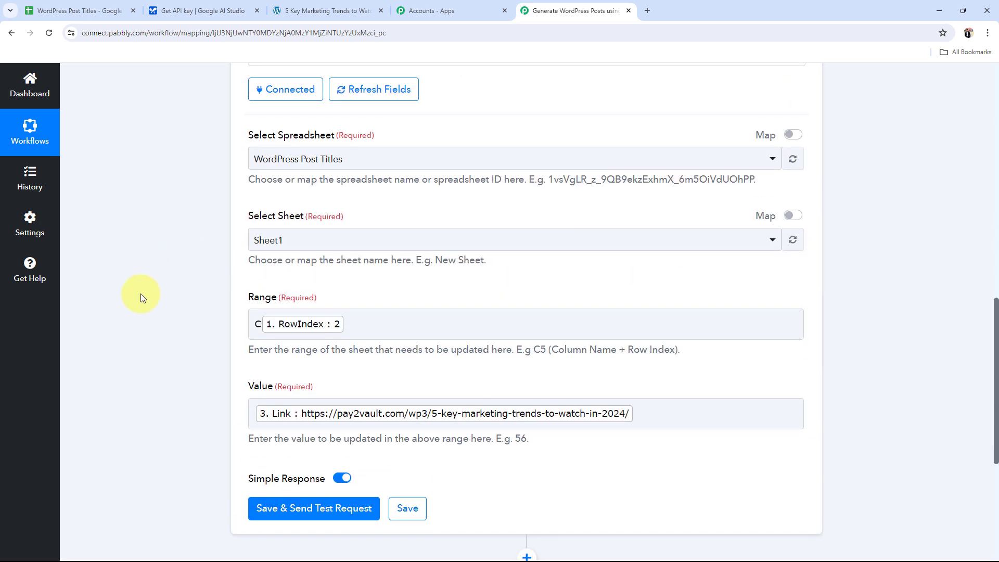
{"action": "left_click", "coordinate": [279, 508]}
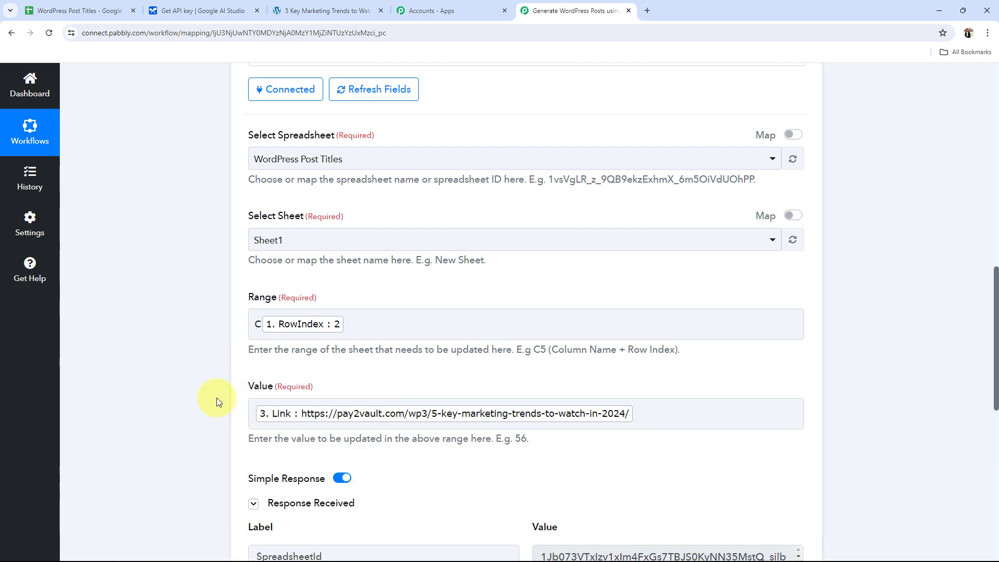
{"action": "scroll", "coordinate": [217, 398], "scroll_direction": "down", "scroll_amount": 3}
Step: In the WordPress Post Titles spreadsheet, open row 2's Post Link and read through the published post
{"action": "left_click", "coordinate": [101, 4]}
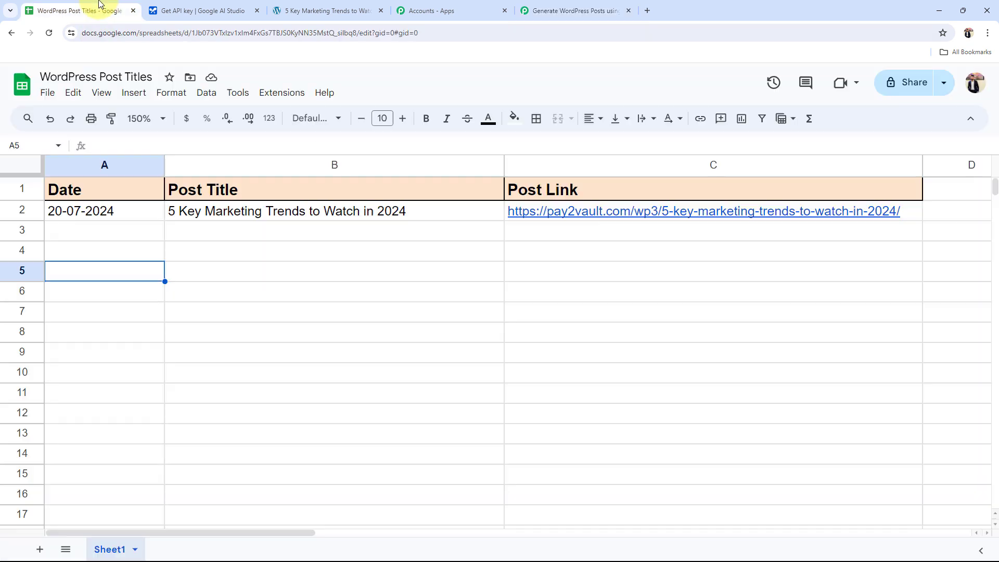
{"action": "left_click", "coordinate": [525, 251]}
{"action": "left_click", "coordinate": [572, 217]}
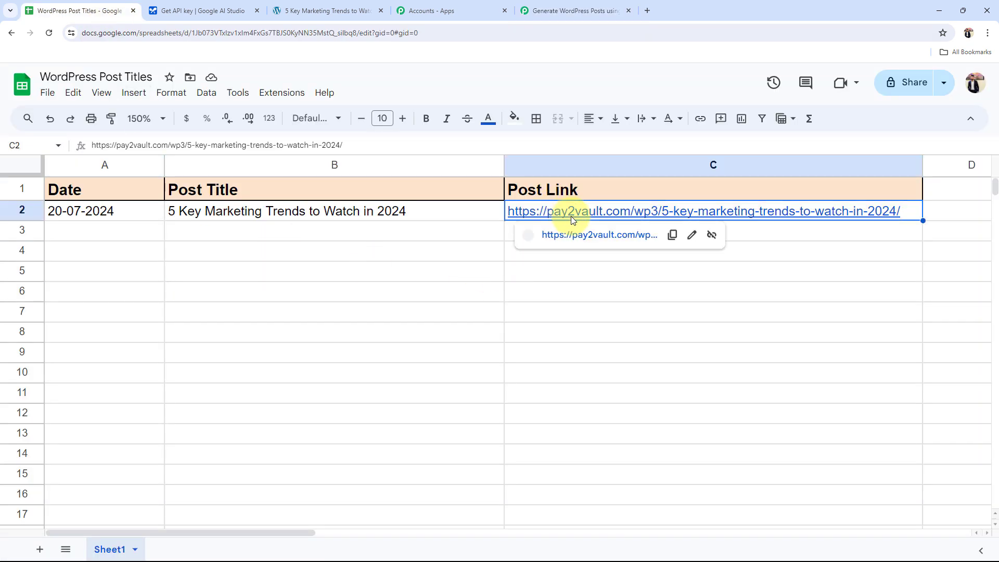
{"action": "left_click", "coordinate": [577, 234]}
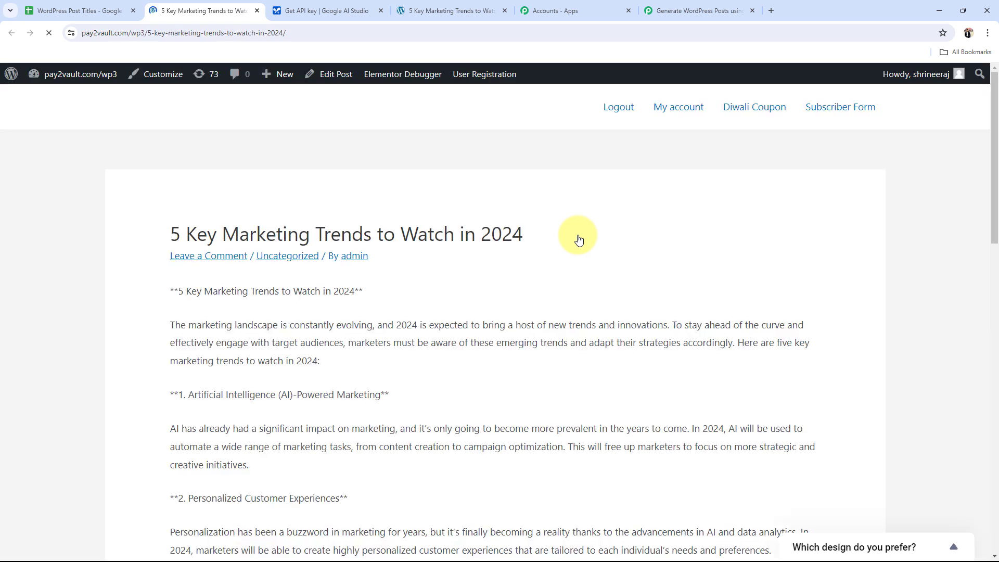
{"action": "scroll", "coordinate": [567, 245], "scroll_direction": "down", "scroll_amount": 5}
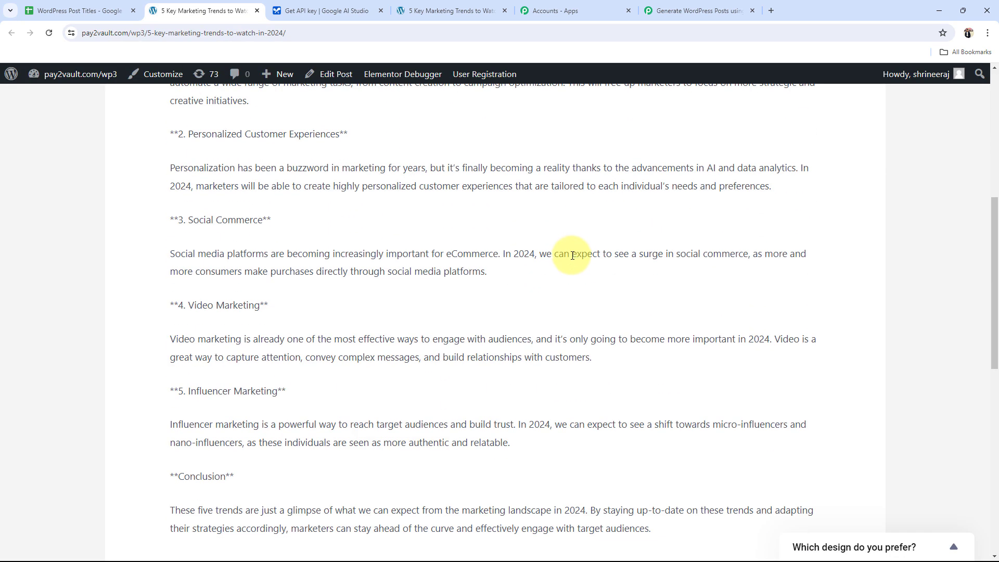
{"action": "scroll", "coordinate": [573, 255], "scroll_direction": "down", "scroll_amount": 7}
{"action": "scroll", "coordinate": [572, 255], "scroll_direction": "up", "scroll_amount": 14}
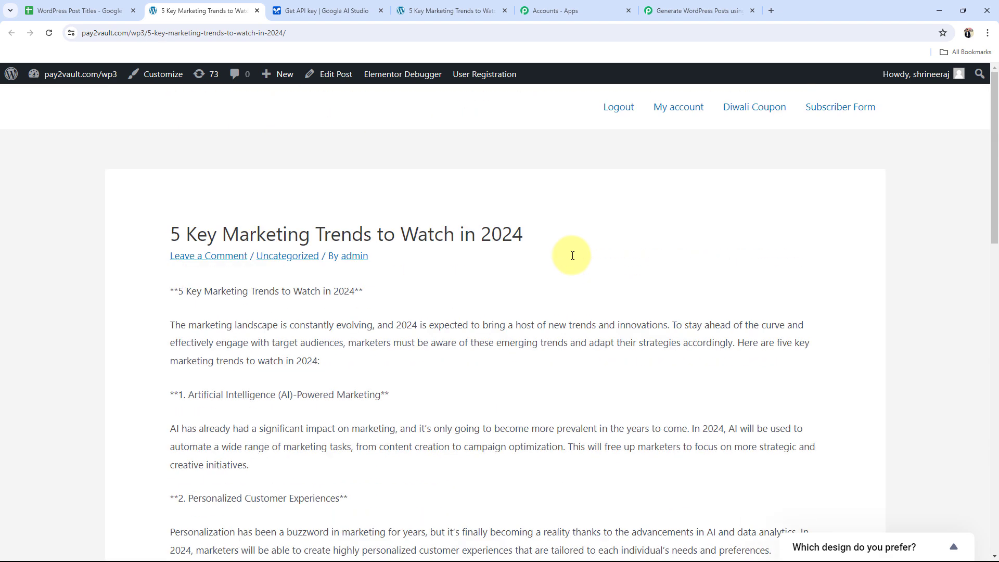
Step: Close the published post, return to the Pabbly Connect workflow and review its trigger and action steps
{"action": "left_click", "coordinate": [257, 11]}
{"action": "left_click", "coordinate": [528, 10]}
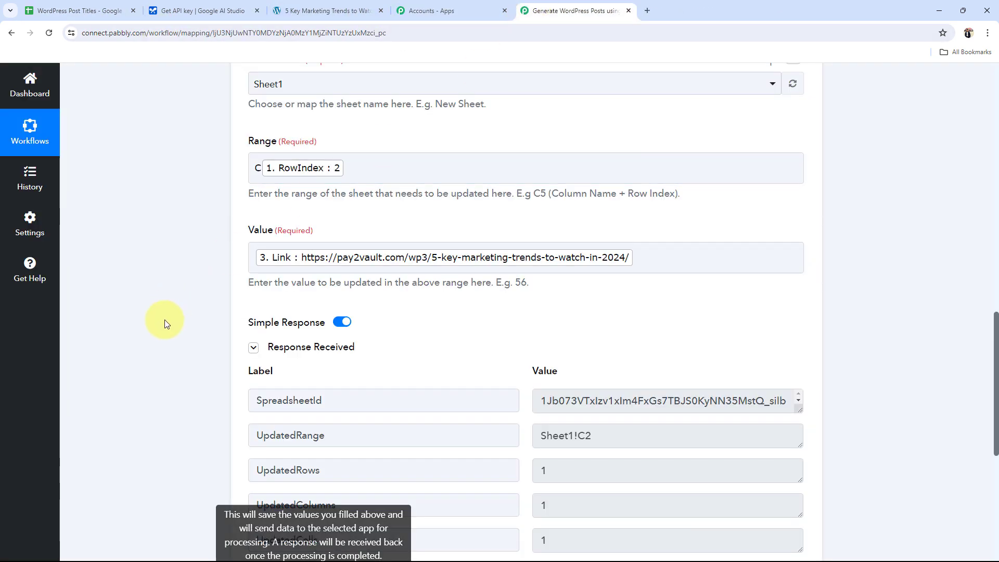
{"action": "scroll", "coordinate": [176, 351], "scroll_direction": "up", "scroll_amount": 10}
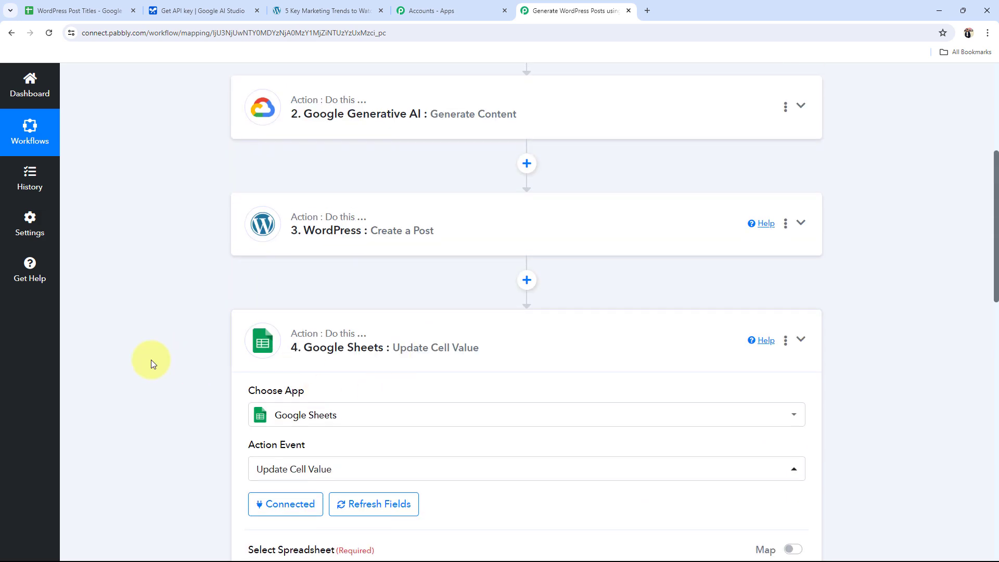
{"action": "scroll", "coordinate": [151, 360], "scroll_direction": "up", "scroll_amount": 4}
{"action": "scroll", "coordinate": [152, 360], "scroll_direction": "down", "scroll_amount": 3}
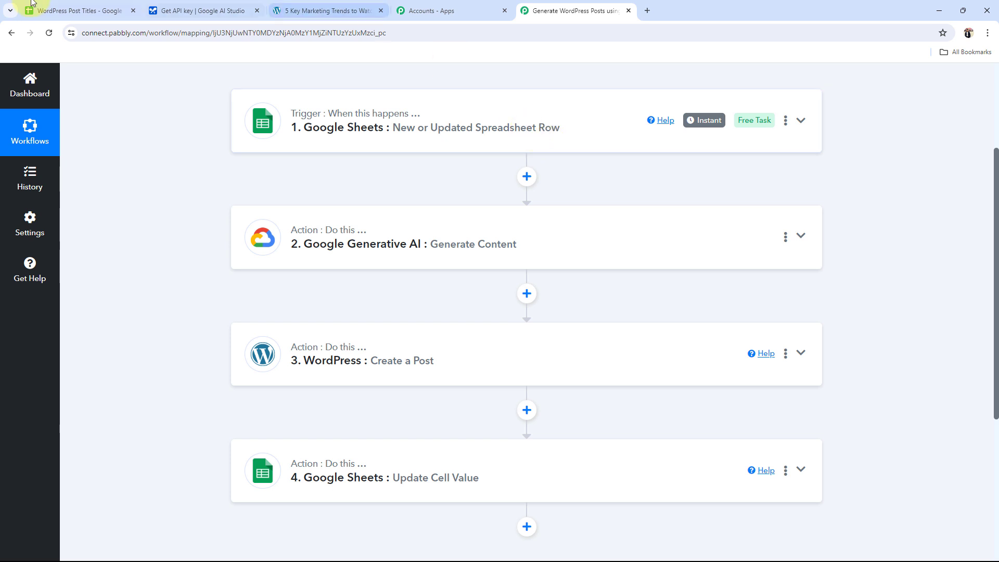
Step: Switch to the WordPress Post Titles spreadsheet and enter the date 21-07-2024 in row 3
{"action": "left_click", "coordinate": [78, 10]}
{"action": "left_click", "coordinate": [82, 230]}
{"action": "double_click", "coordinate": [82, 230]}
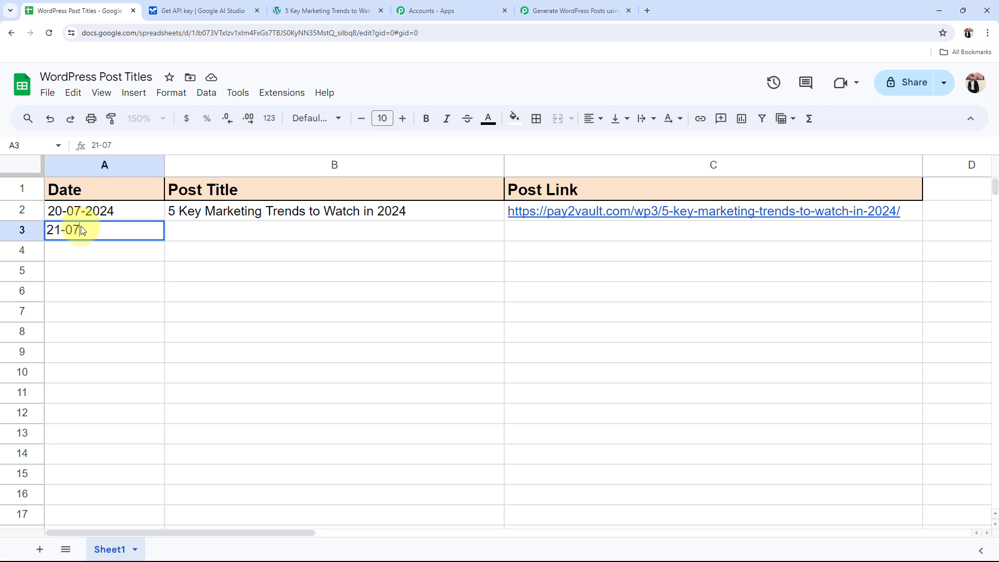
{"action": "type", "text": "21-07-2024"}
Step: Enter "Innovative Social Media Strategies for Modern Marketers" as the Post Title in row 3
{"action": "left_click", "coordinate": [242, 236]}
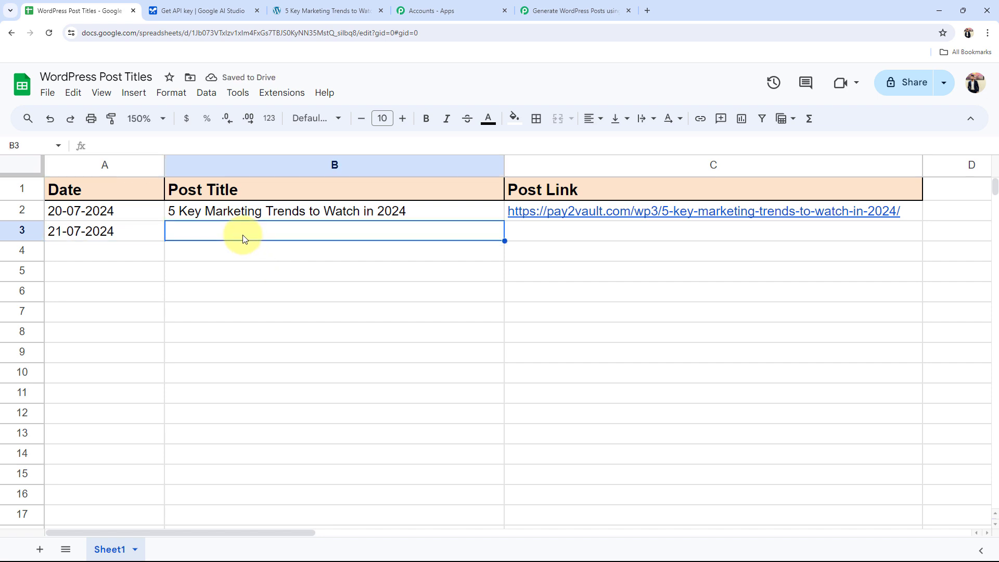
{"action": "left_click", "coordinate": [565, 233]}
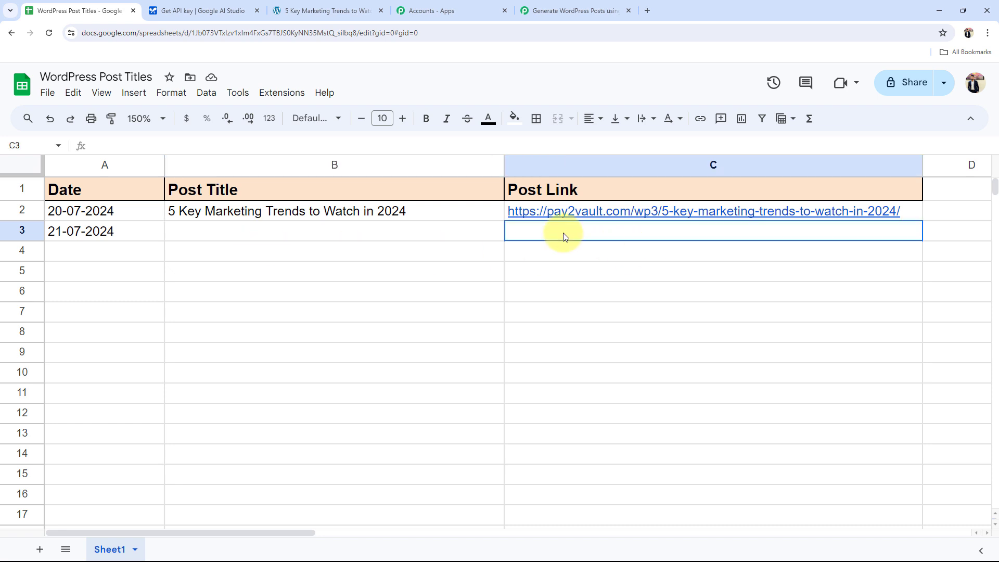
{"action": "left_click", "coordinate": [388, 335]}
{"action": "left_click", "coordinate": [234, 232]}
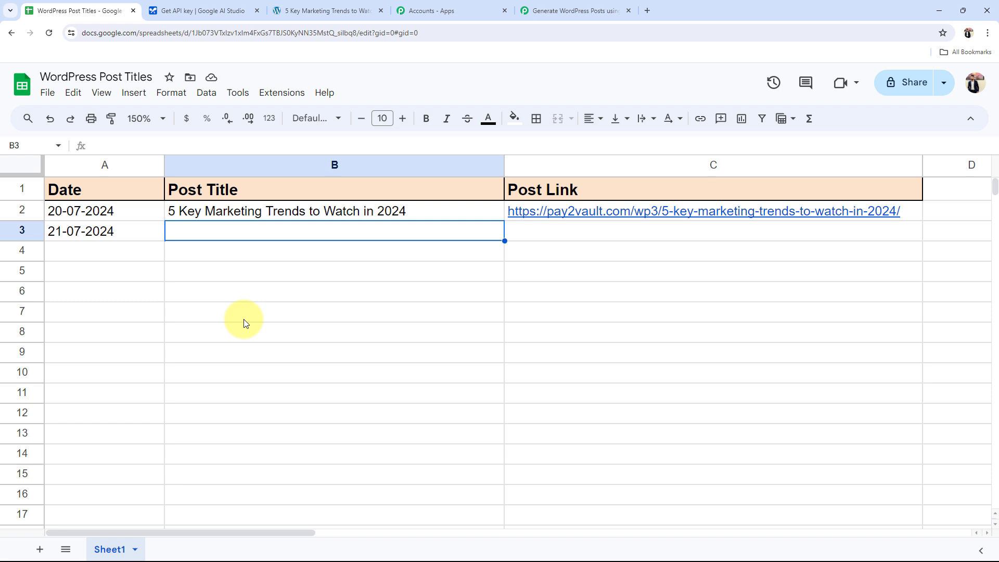
{"action": "double_click", "coordinate": [232, 228]}
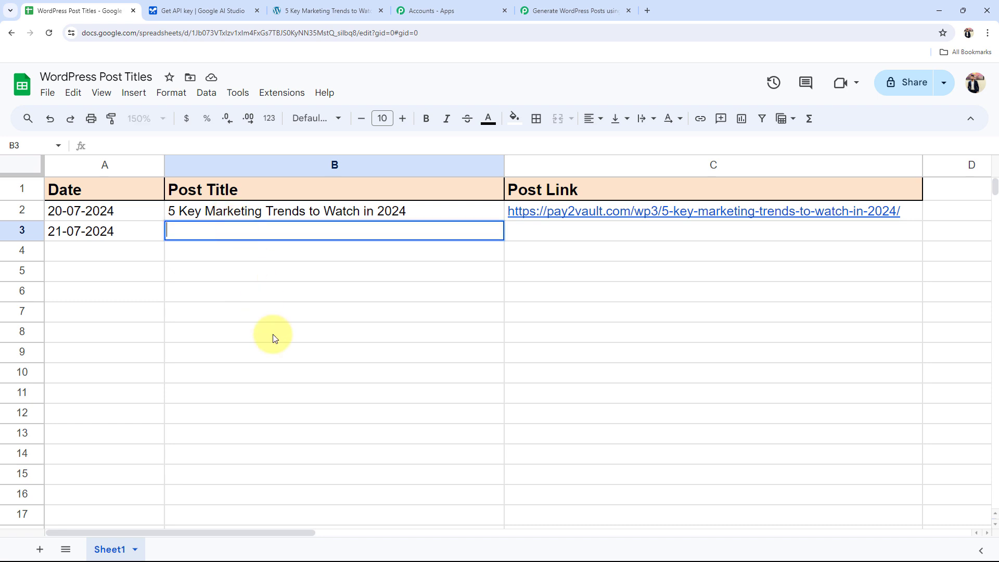
{"action": "type", "text": "Innovative Social Media Strategies for Modern Marketers"}
{"action": "left_click", "coordinate": [271, 374]}
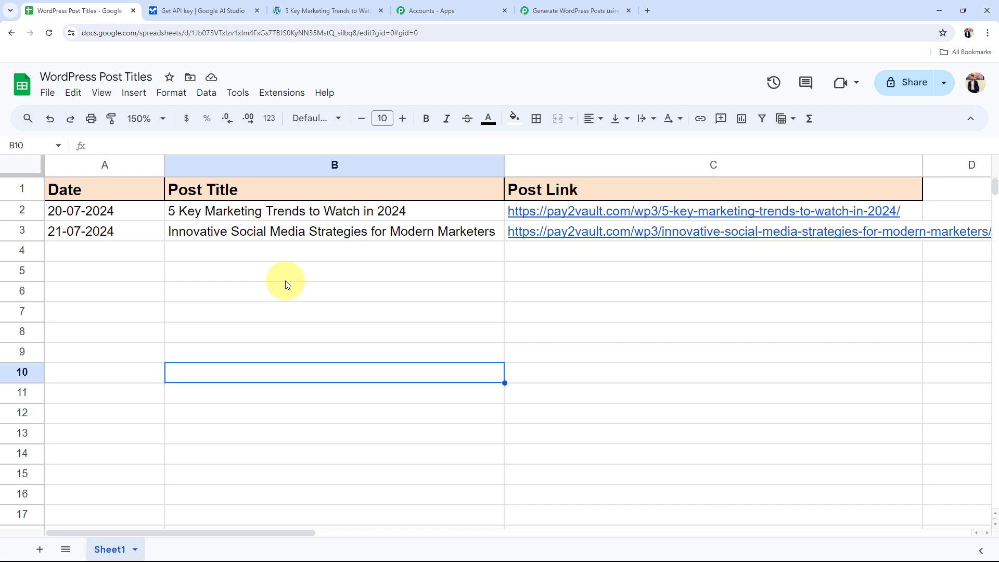
Step: Set the text wrapping of row 3's Post Link cell to Wrap
{"action": "left_click", "coordinate": [595, 234]}
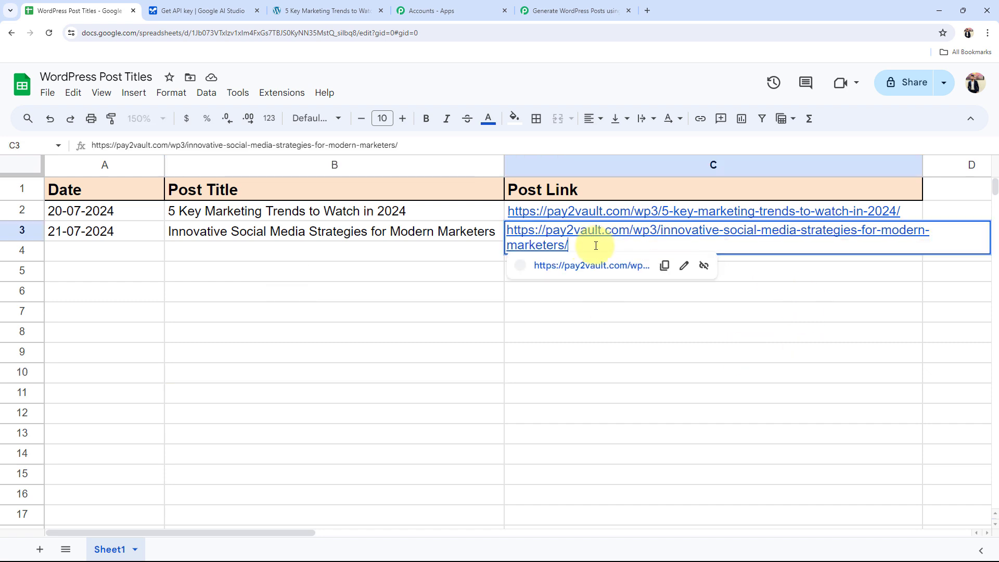
{"action": "left_click", "coordinate": [620, 119]}
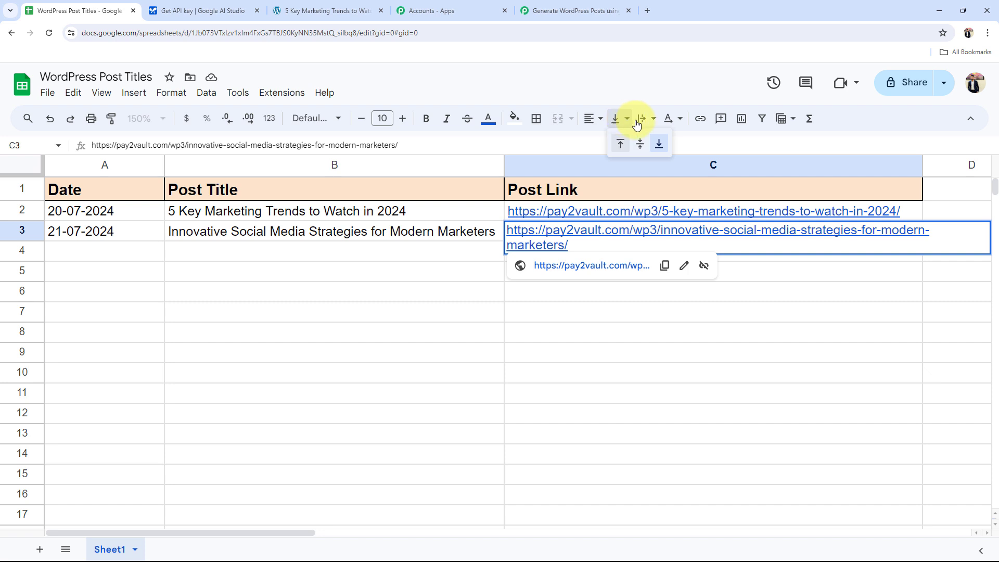
{"action": "left_click", "coordinate": [645, 121]}
{"action": "left_click", "coordinate": [669, 144]}
{"action": "left_click", "coordinate": [583, 347]}
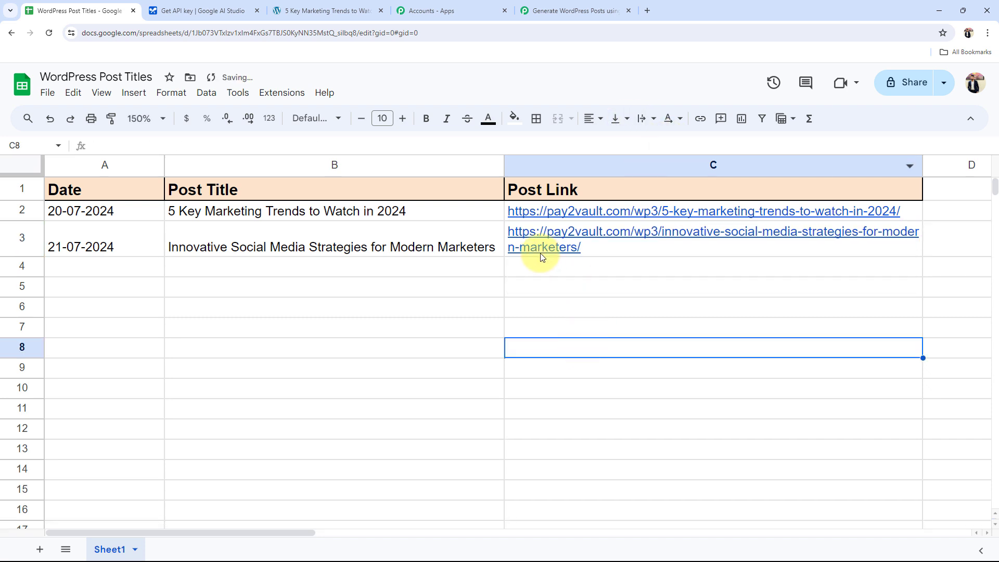
Step: Open row 3's Post Link and read through the published post from its title to the conclusion
{"action": "left_click", "coordinate": [551, 249]}
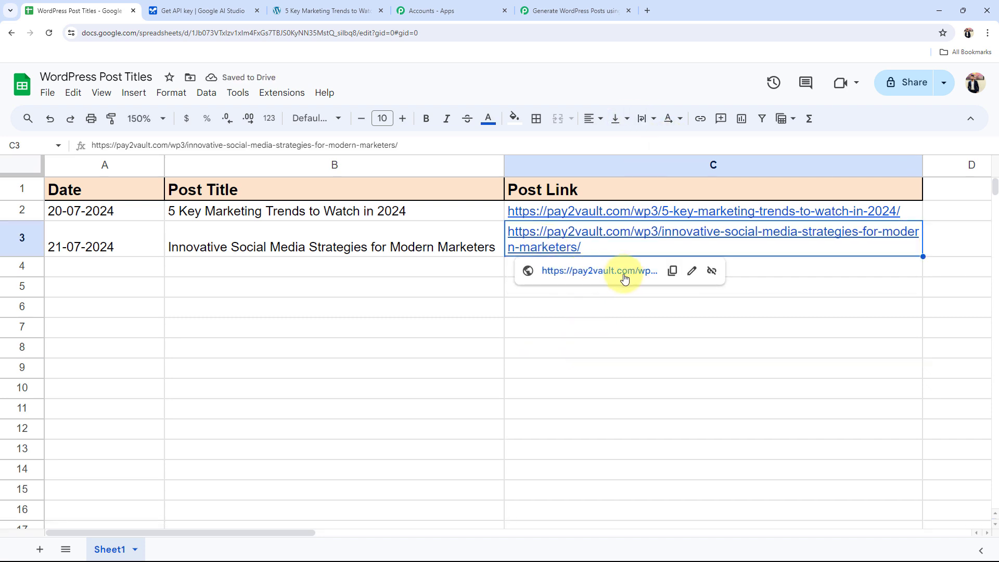
{"action": "left_click", "coordinate": [593, 275]}
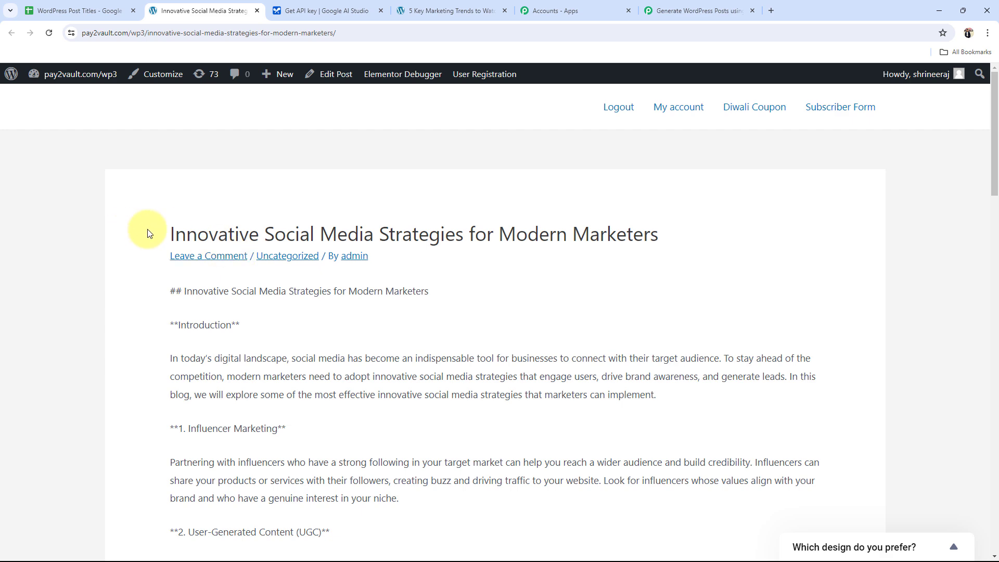
{"action": "left_click_drag", "start_coordinate": [148, 233], "coordinate": [674, 234]}
{"action": "left_click", "coordinate": [587, 289]}
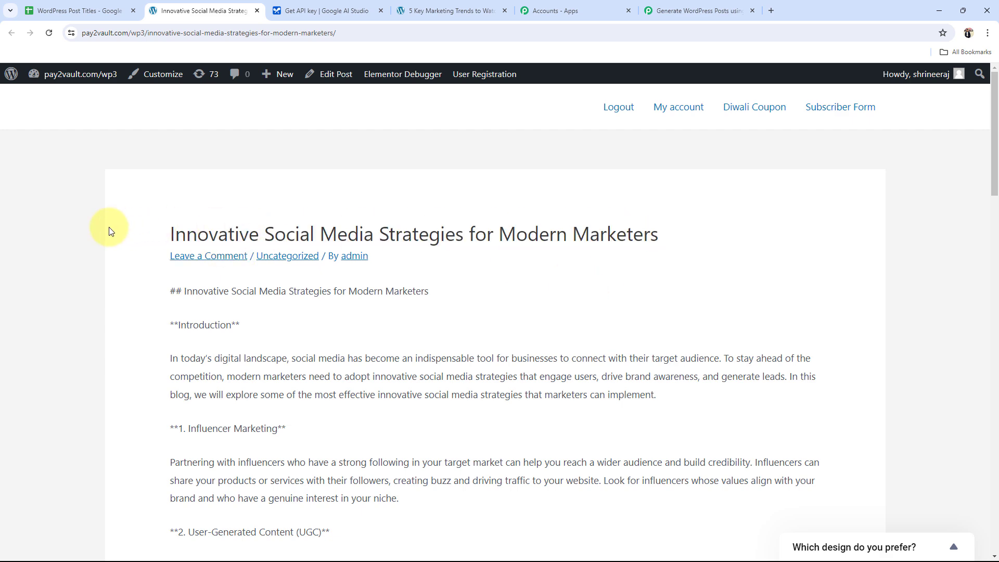
{"action": "scroll", "coordinate": [103, 289], "scroll_direction": "down", "scroll_amount": 4}
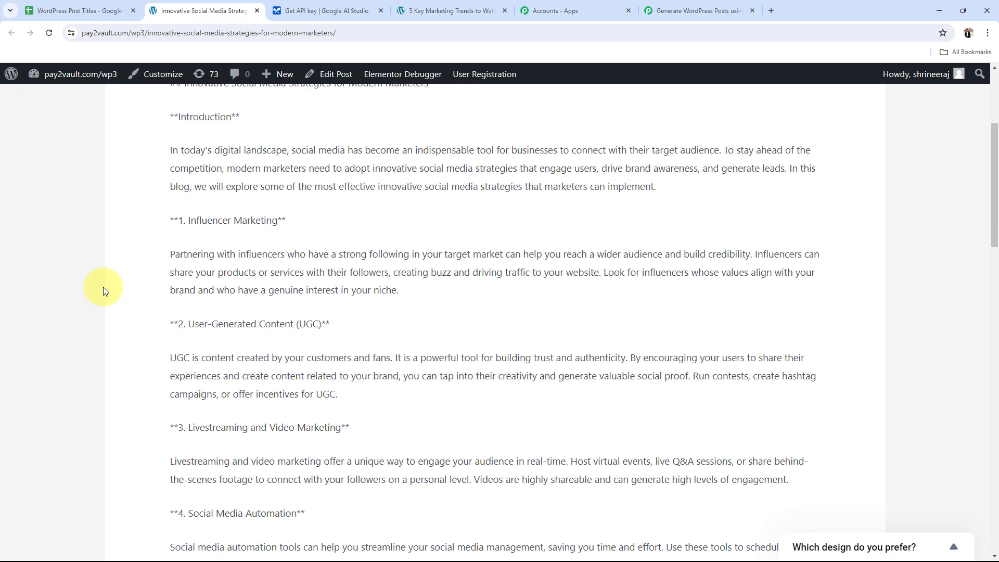
{"action": "scroll", "coordinate": [104, 290], "scroll_direction": "down", "scroll_amount": 12}
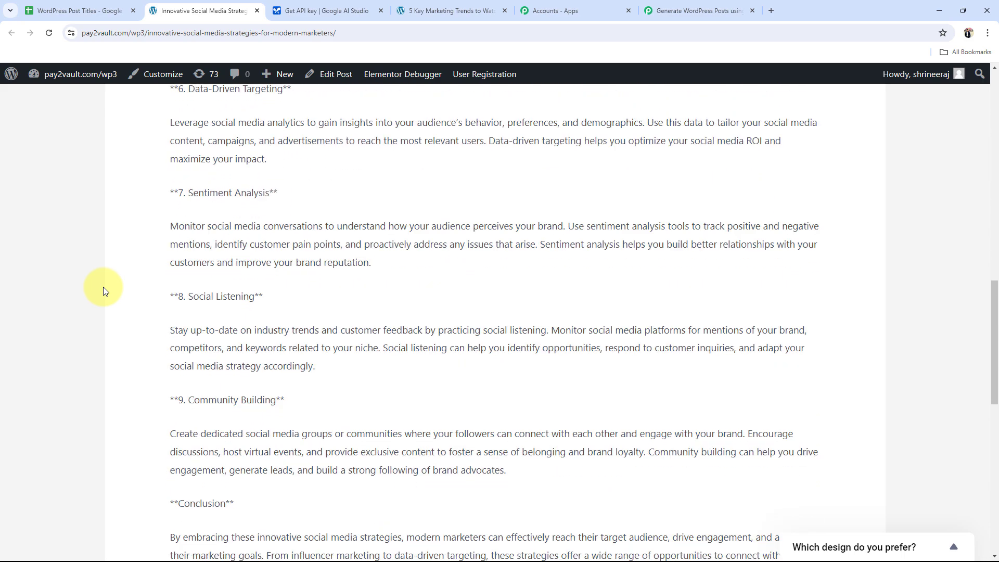
{"action": "scroll", "coordinate": [104, 290], "scroll_direction": "up", "scroll_amount": 12}
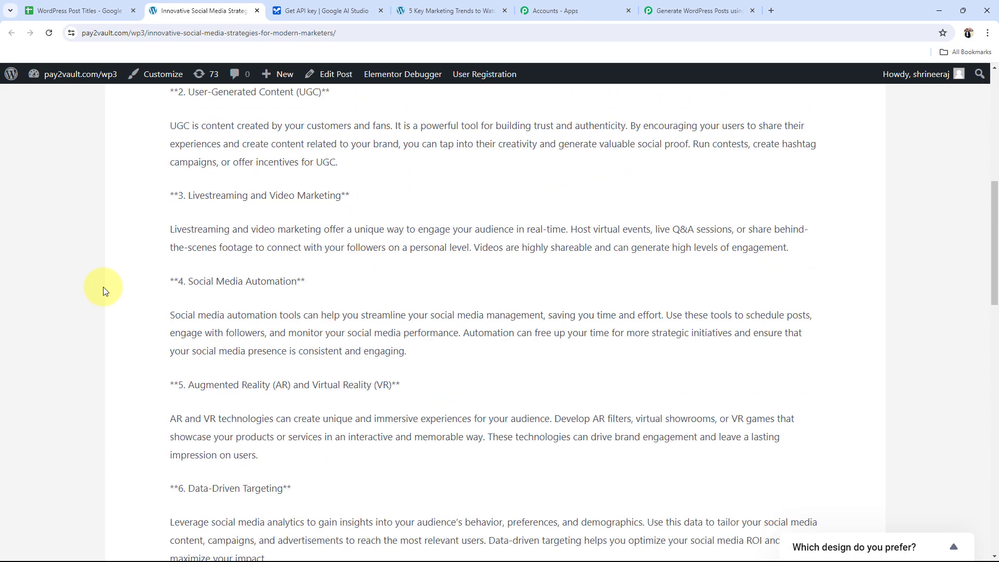
{"action": "scroll", "coordinate": [103, 286], "scroll_direction": "up", "scroll_amount": 7}
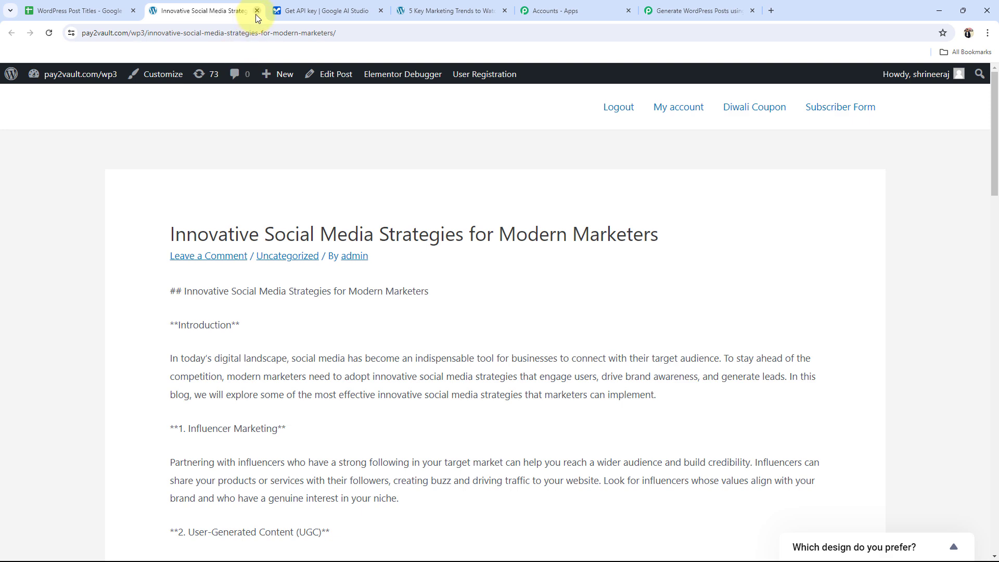
Step: Close the published post on social media strategies and return to the Pabbly Connect workflow
{"action": "left_click", "coordinate": [256, 11]}
{"action": "left_click", "coordinate": [499, 356]}
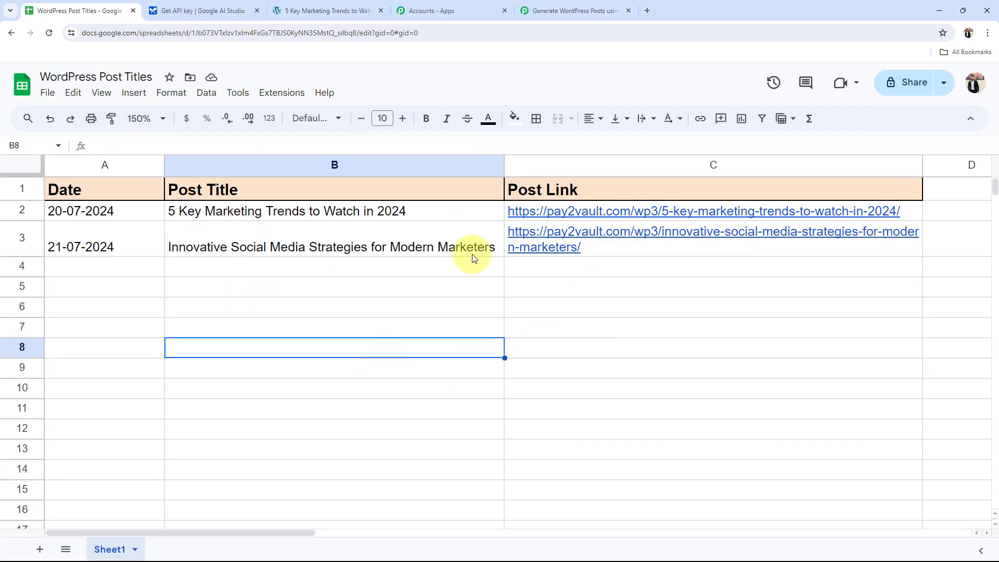
{"action": "left_click", "coordinate": [575, 11]}
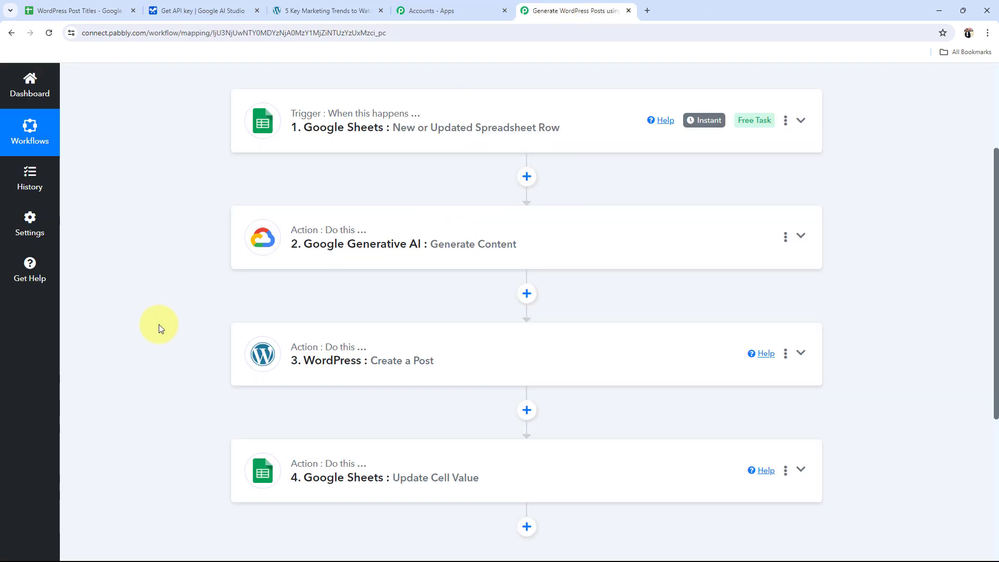